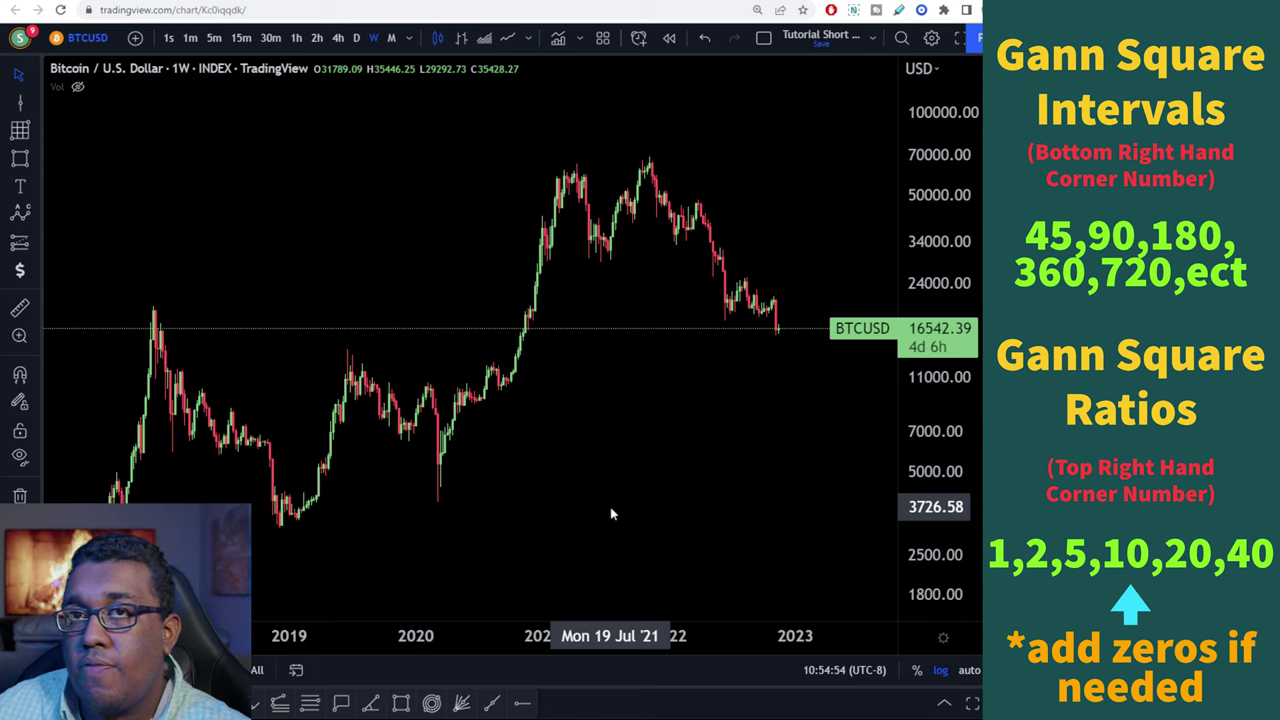
Step: Examine Bitcoin's major swing lows on the weekly chart, going from the March 2020 low back to 2010 and returning
scroll(612, 514, up, 1)
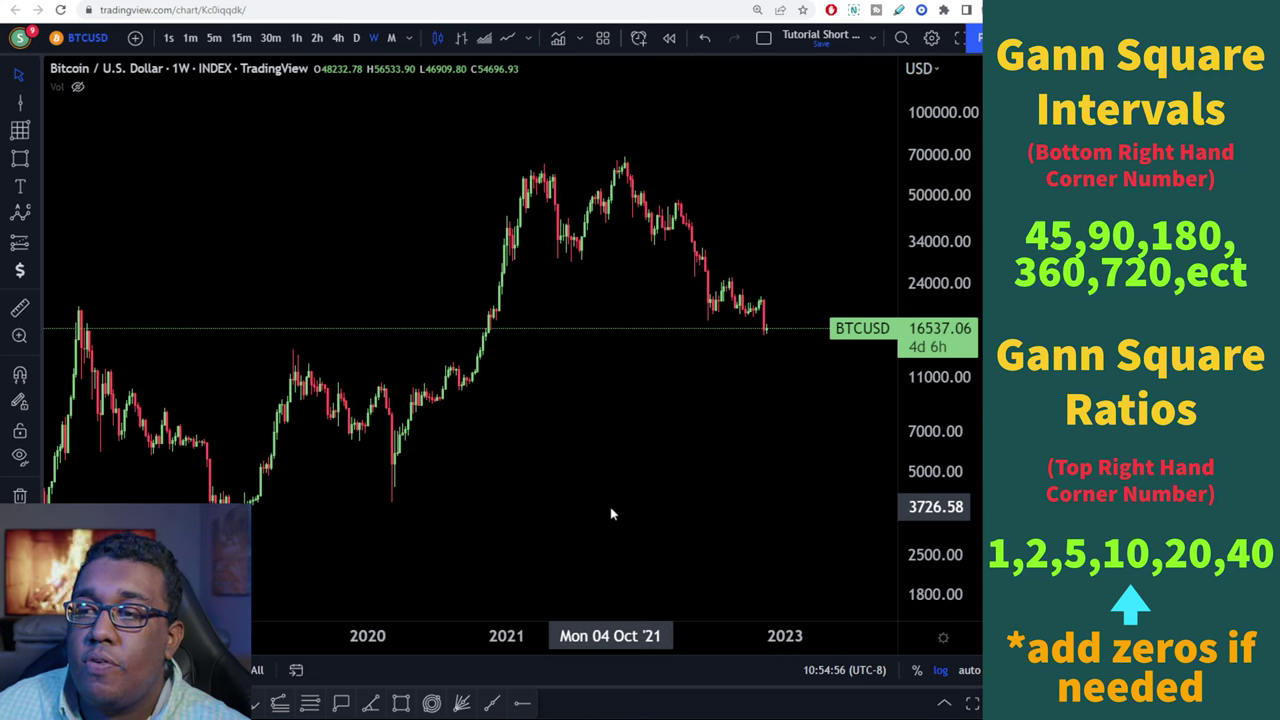
drag(612, 514, 738, 459)
scroll(738, 459, up, 2)
drag(726, 413, 594, 429)
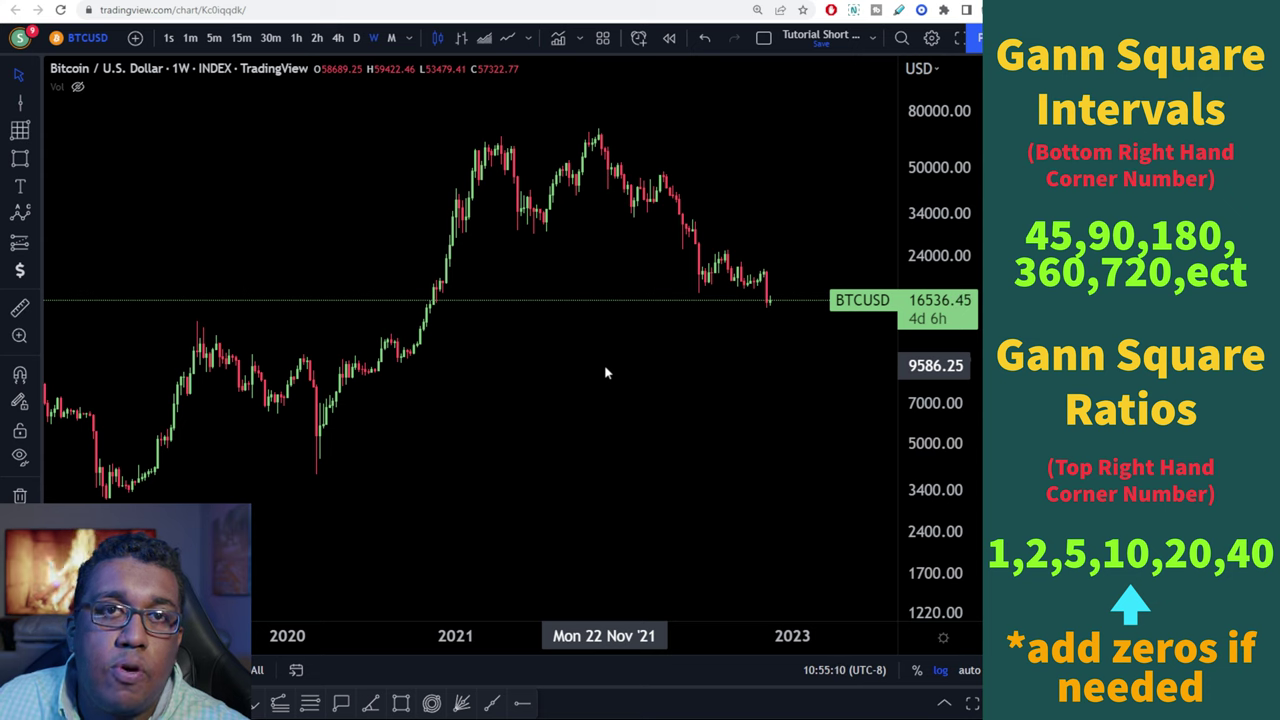
scroll(605, 380, down, 2)
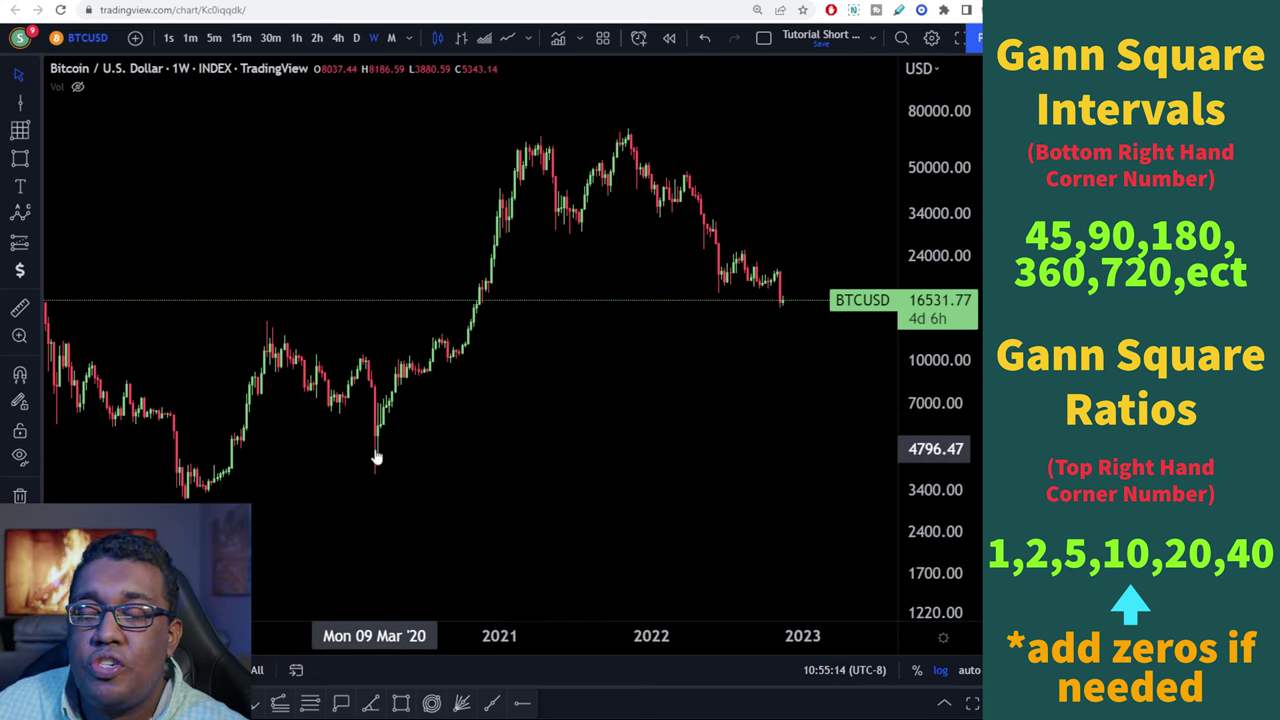
drag(486, 337, 543, 349)
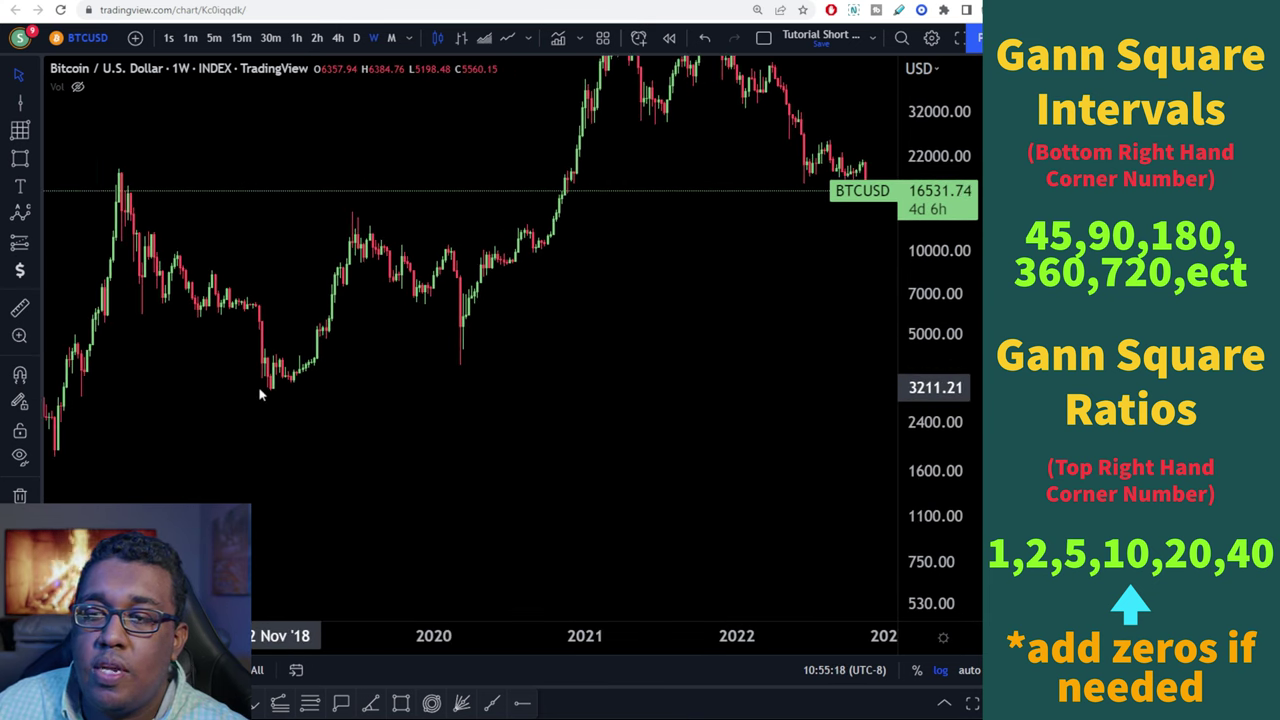
drag(260, 389, 503, 169)
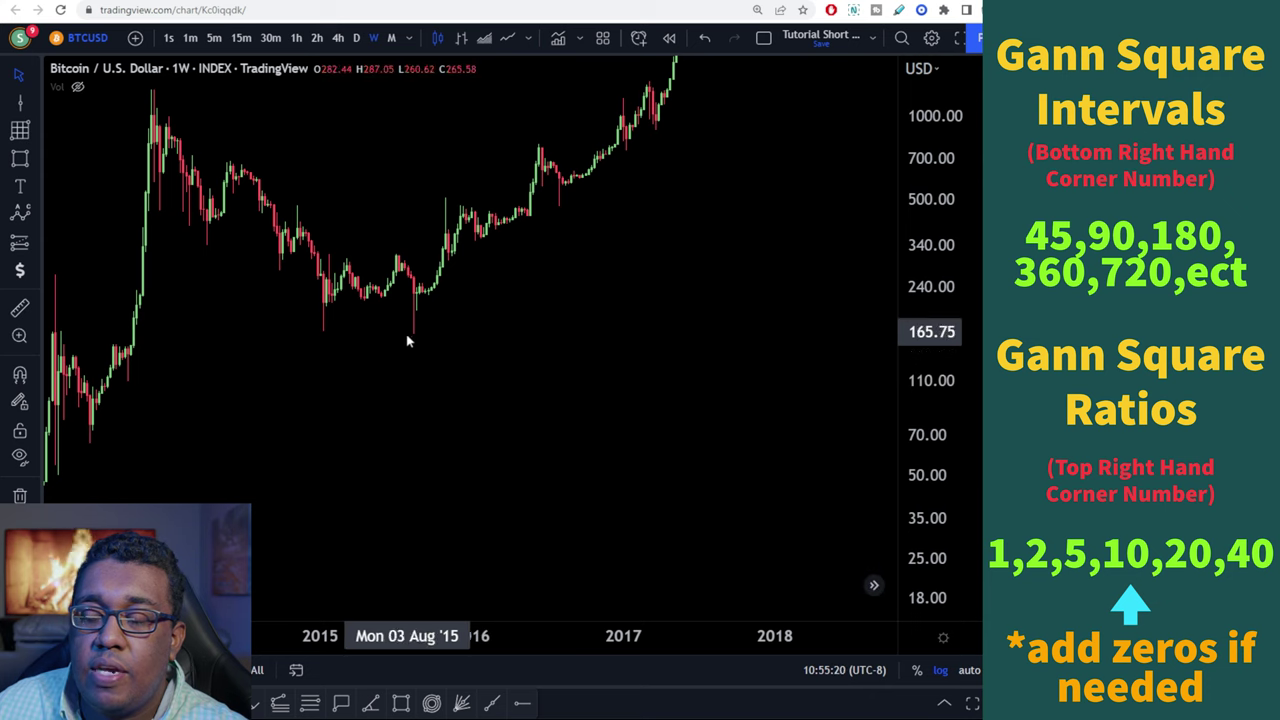
drag(409, 337, 670, 254)
drag(395, 250, 588, 200)
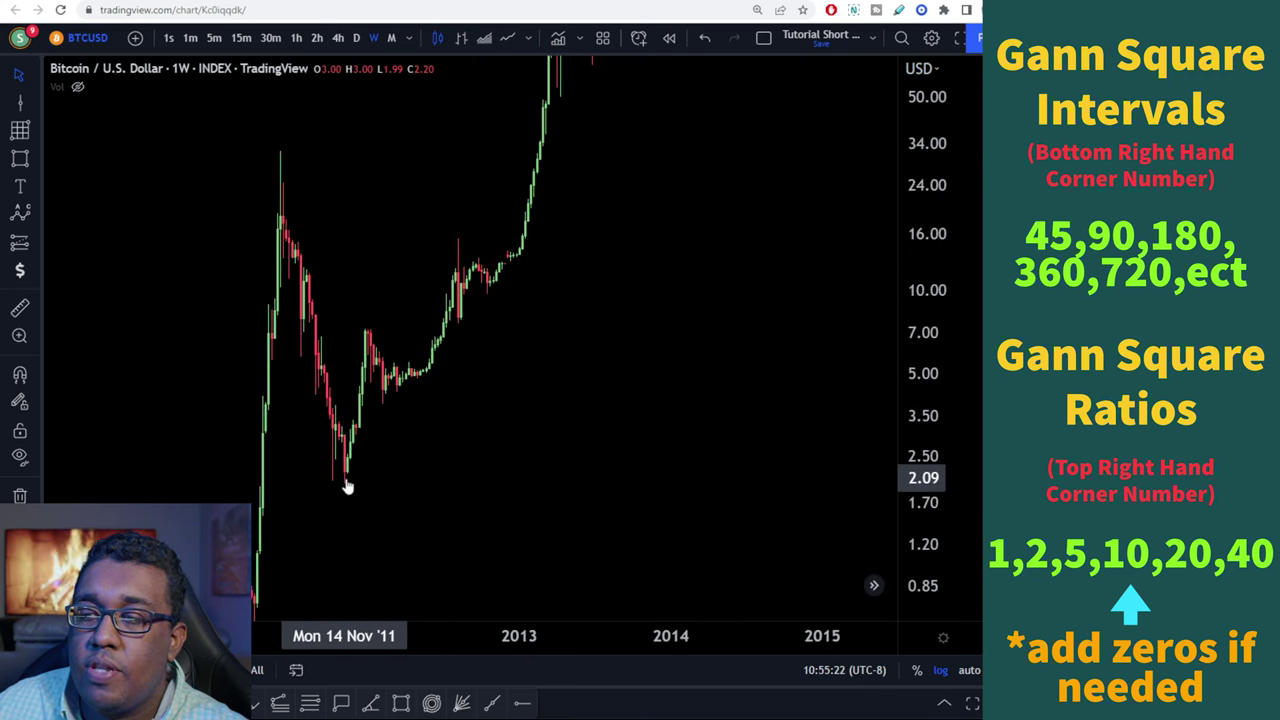
drag(346, 486, 537, 240)
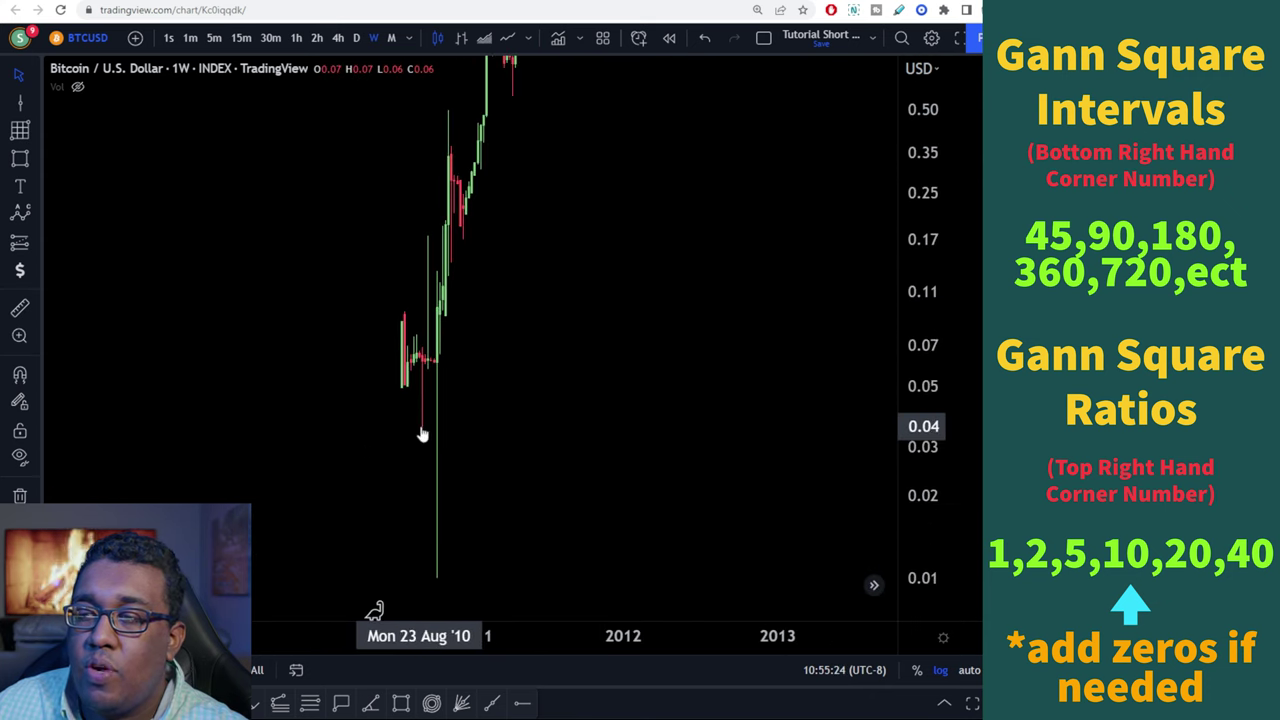
drag(660, 175, 411, 437)
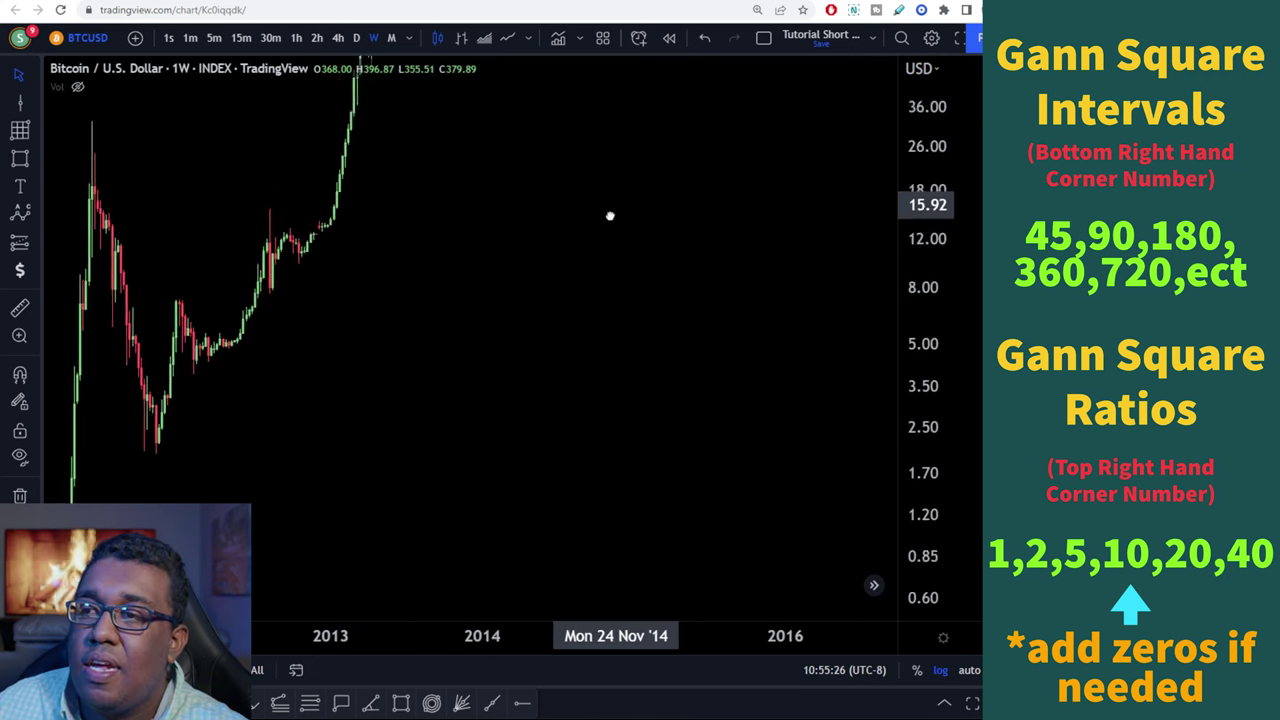
drag(613, 212, 484, 447)
drag(606, 259, 412, 500)
drag(697, 260, 488, 454)
drag(663, 234, 394, 402)
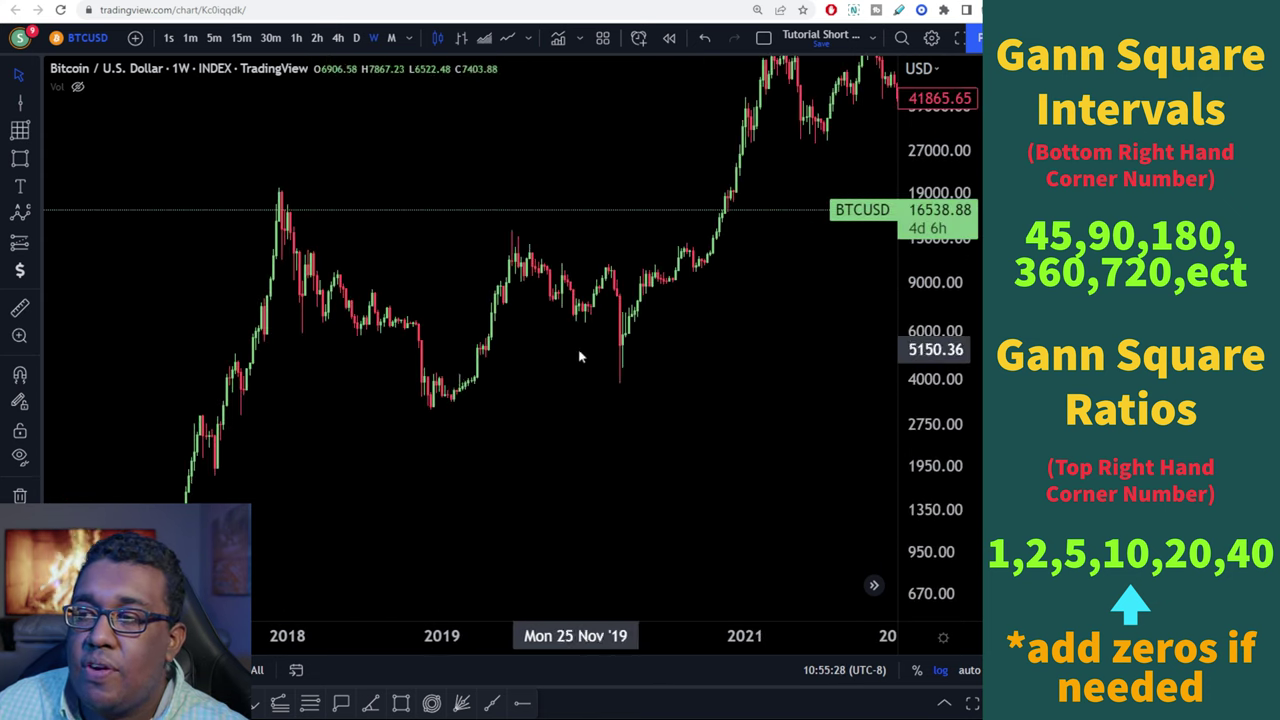
scroll(588, 350, up, 1)
drag(711, 313, 411, 443)
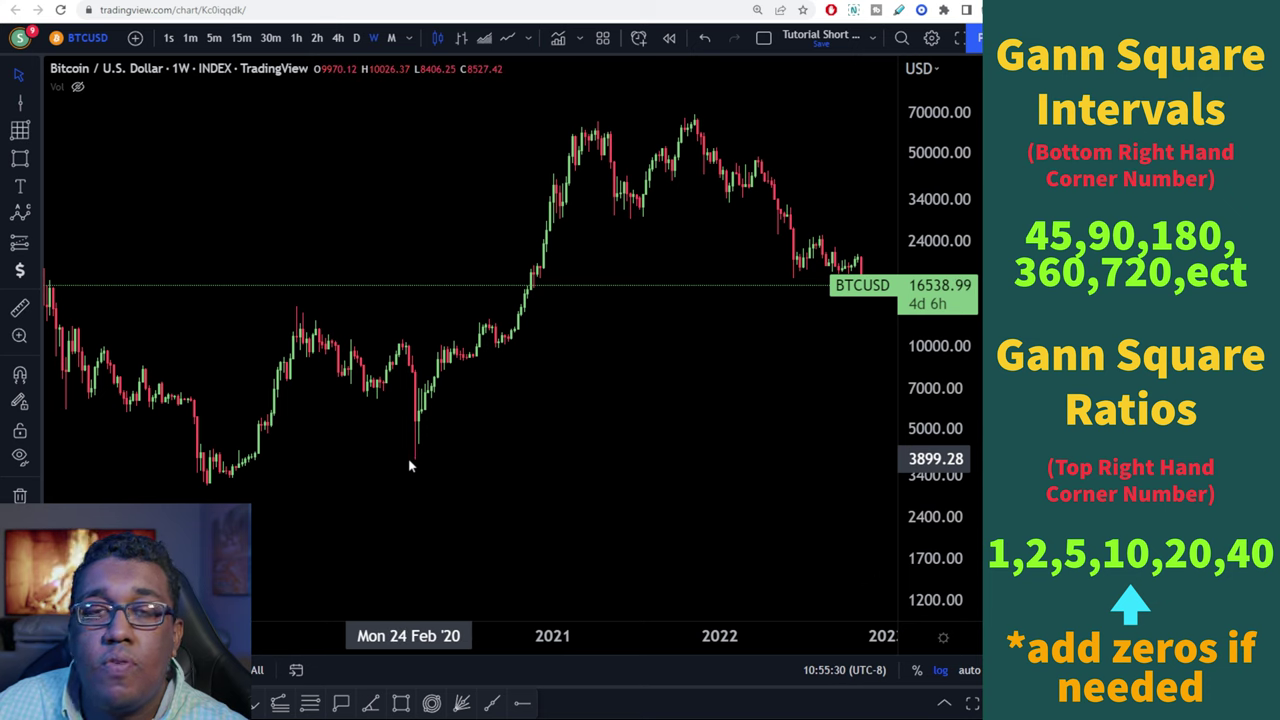
drag(542, 419, 480, 431)
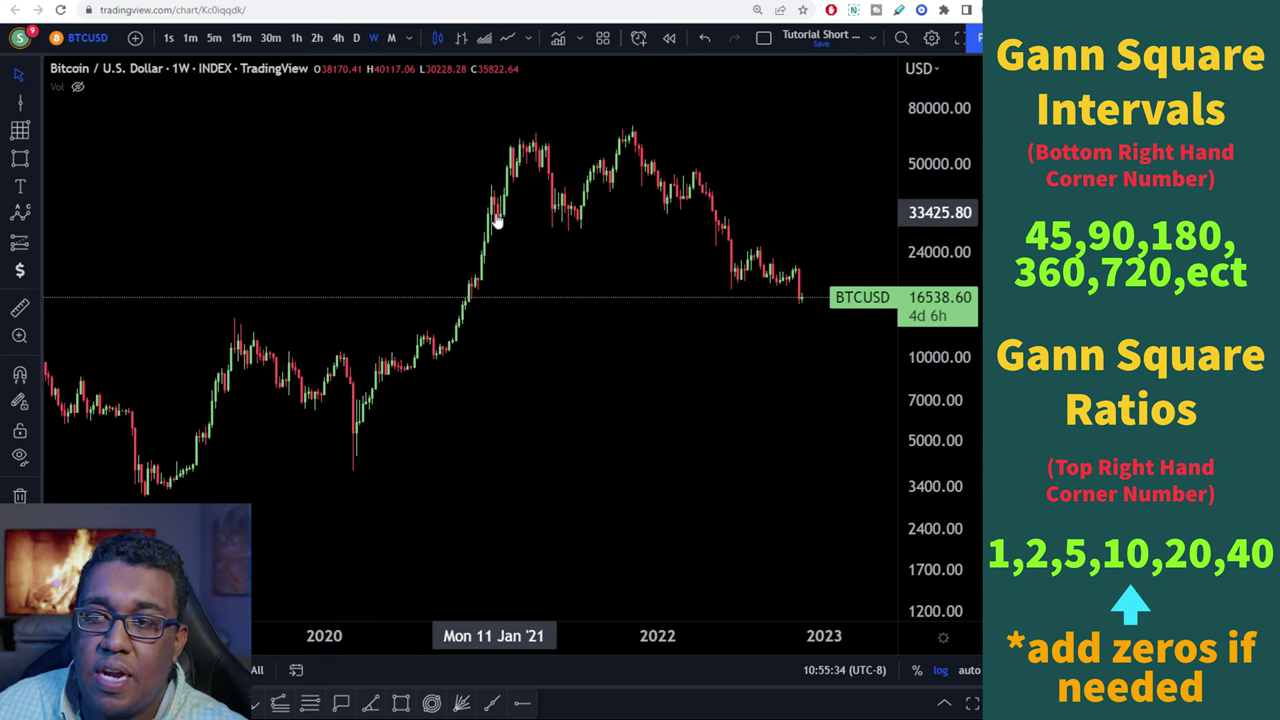
Step: Mark the March 2020 low with a vertical line on the weekly candle of 9 March 2020
drag(588, 326, 586, 388)
scroll(586, 388, up, 1)
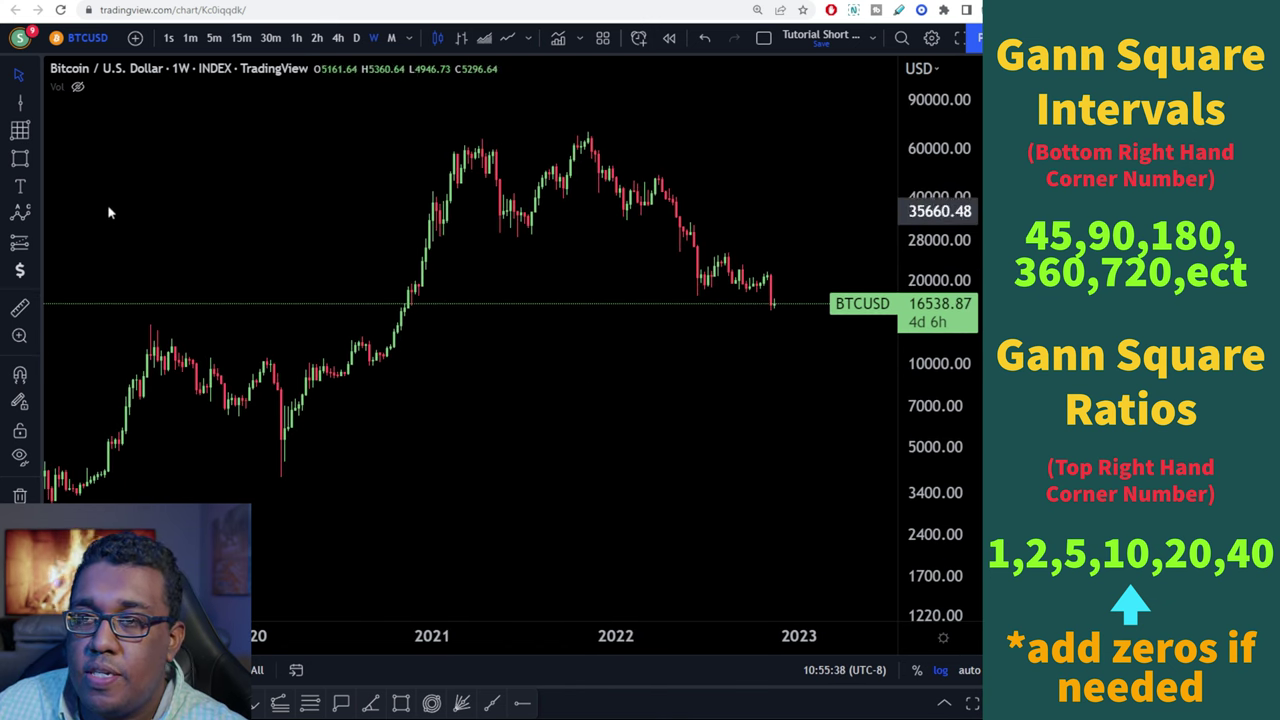
click(27, 108)
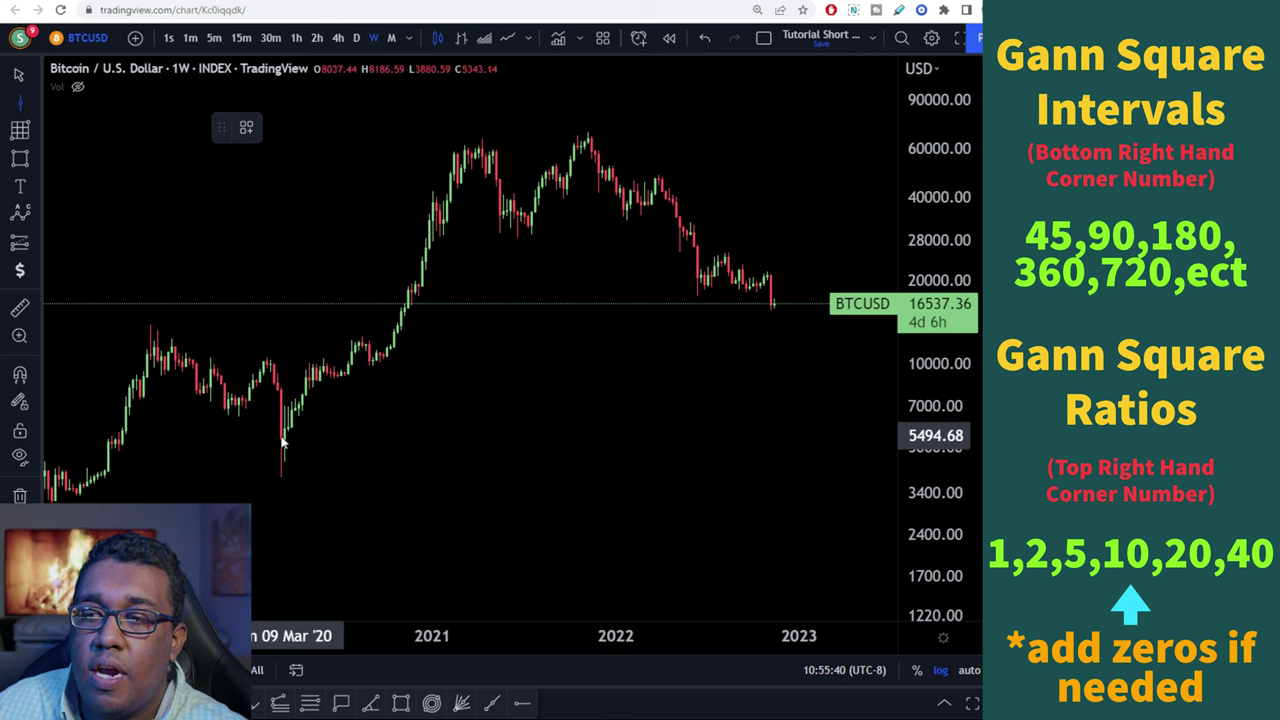
click(281, 443)
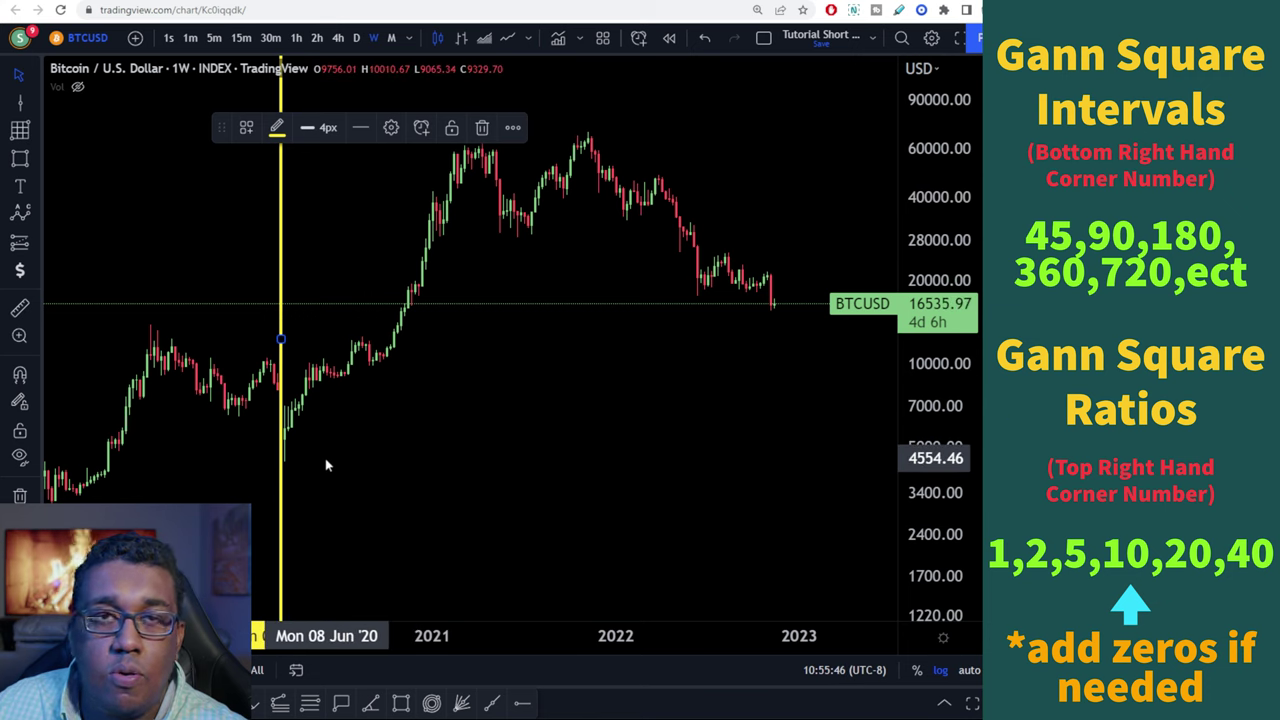
Step: Switch the price scale from logarithmic to regular and rescale the chart so the full price range fits
drag(442, 376, 379, 392)
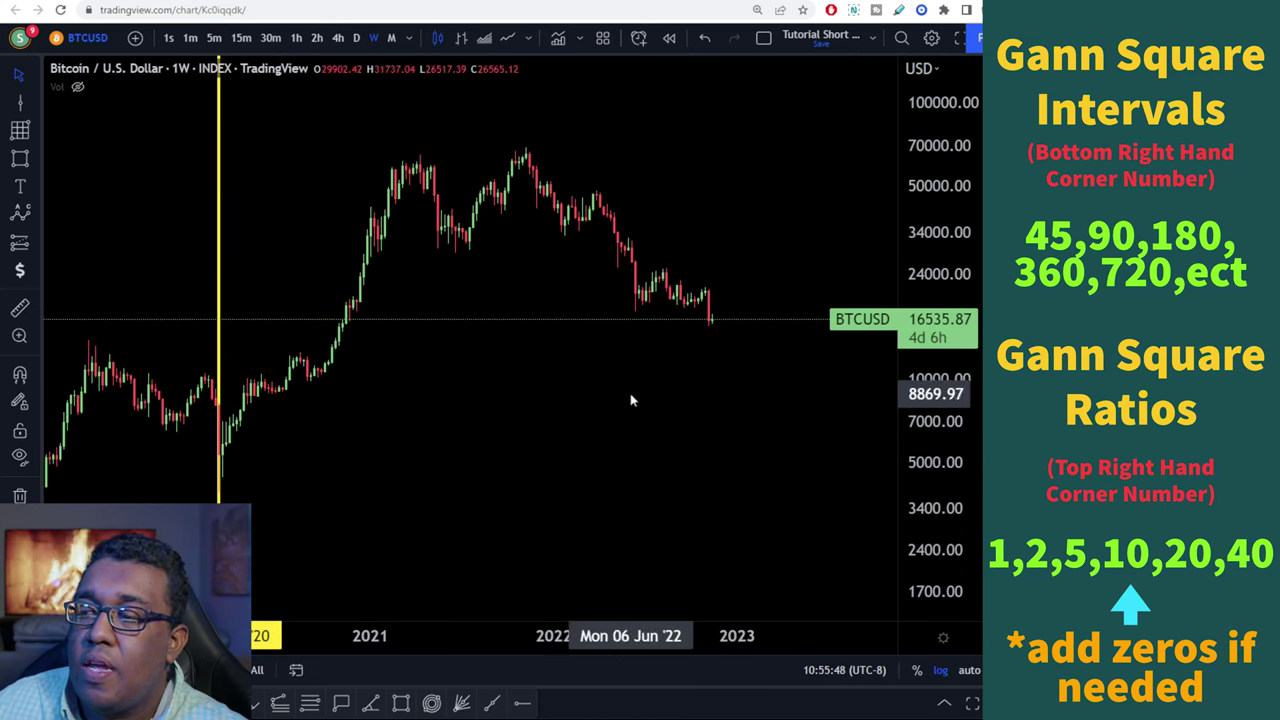
click(940, 671)
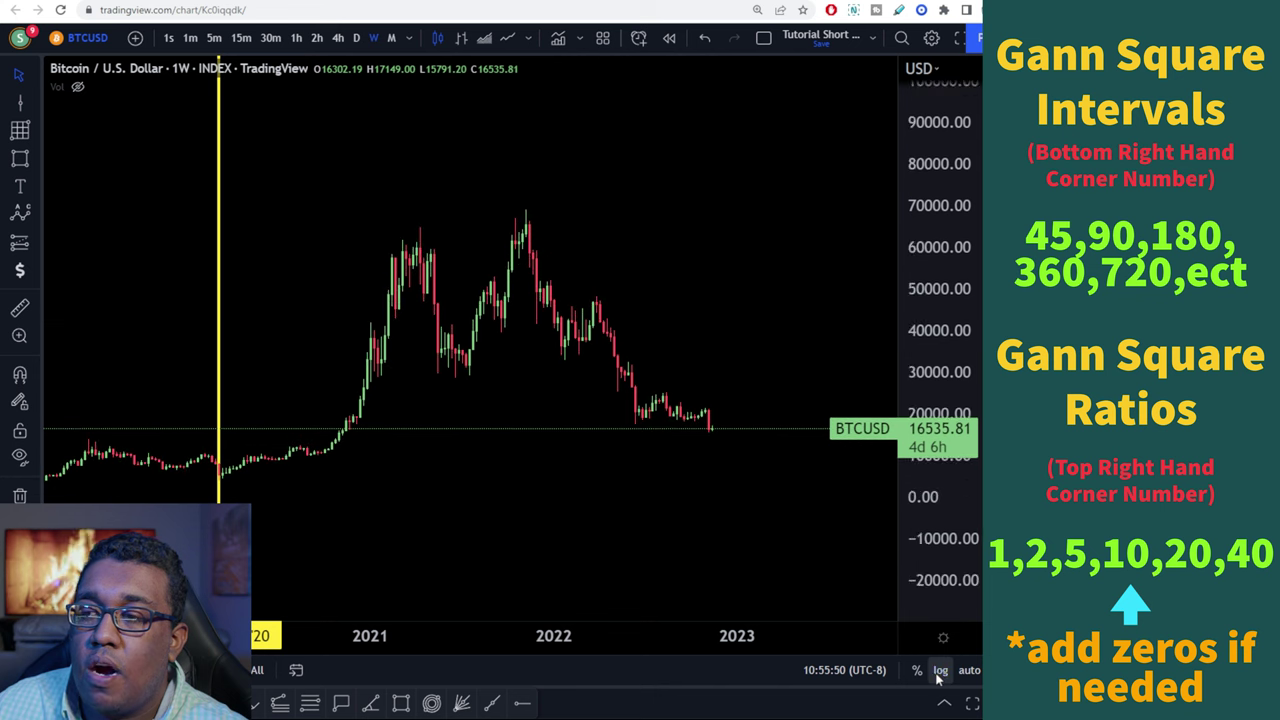
scroll(560, 451, down, 3)
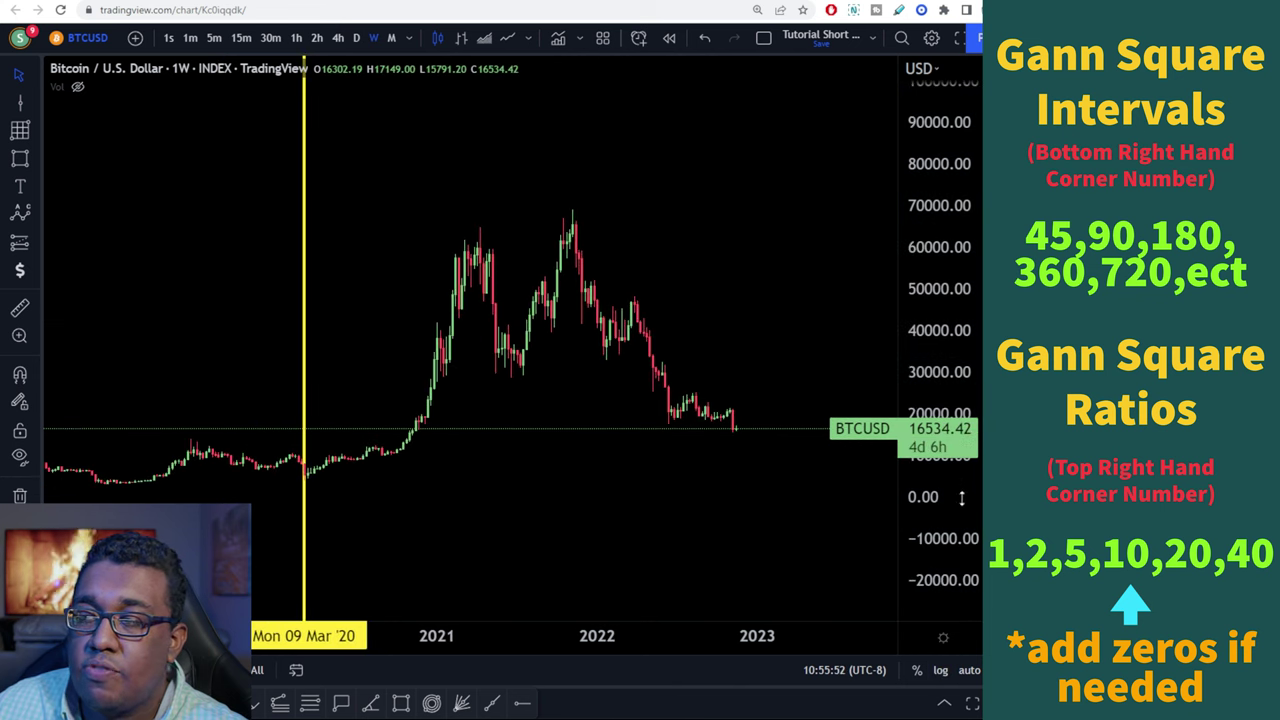
drag(961, 497, 663, 329)
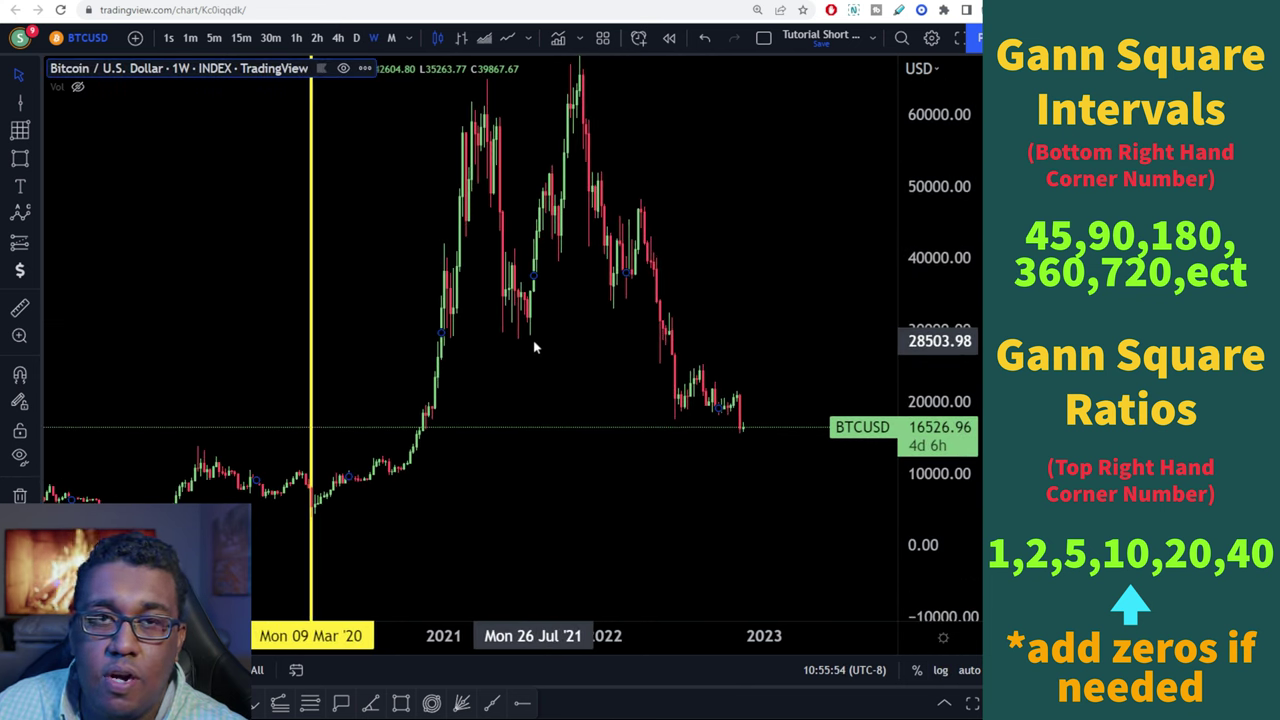
drag(945, 305, 631, 491)
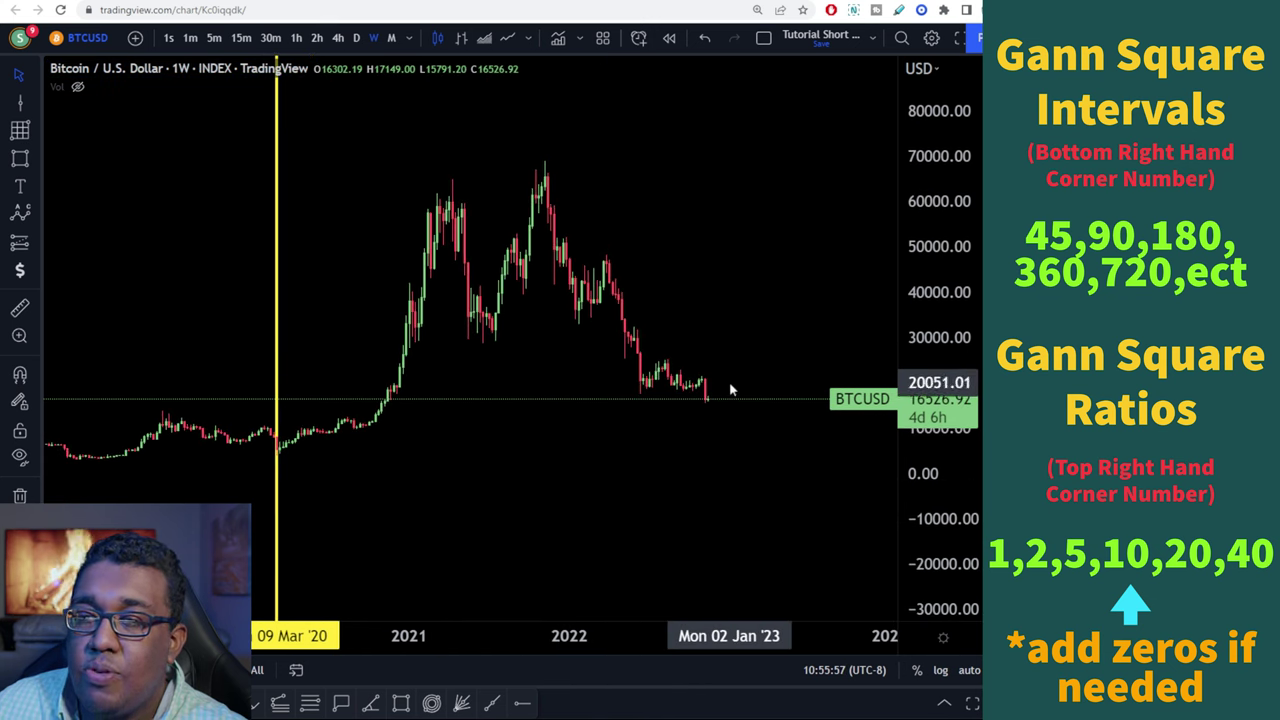
Step: Lock the price to bar ratio of the chart and check that the candles scale proportionally at different zoom levels
right_click(941, 197)
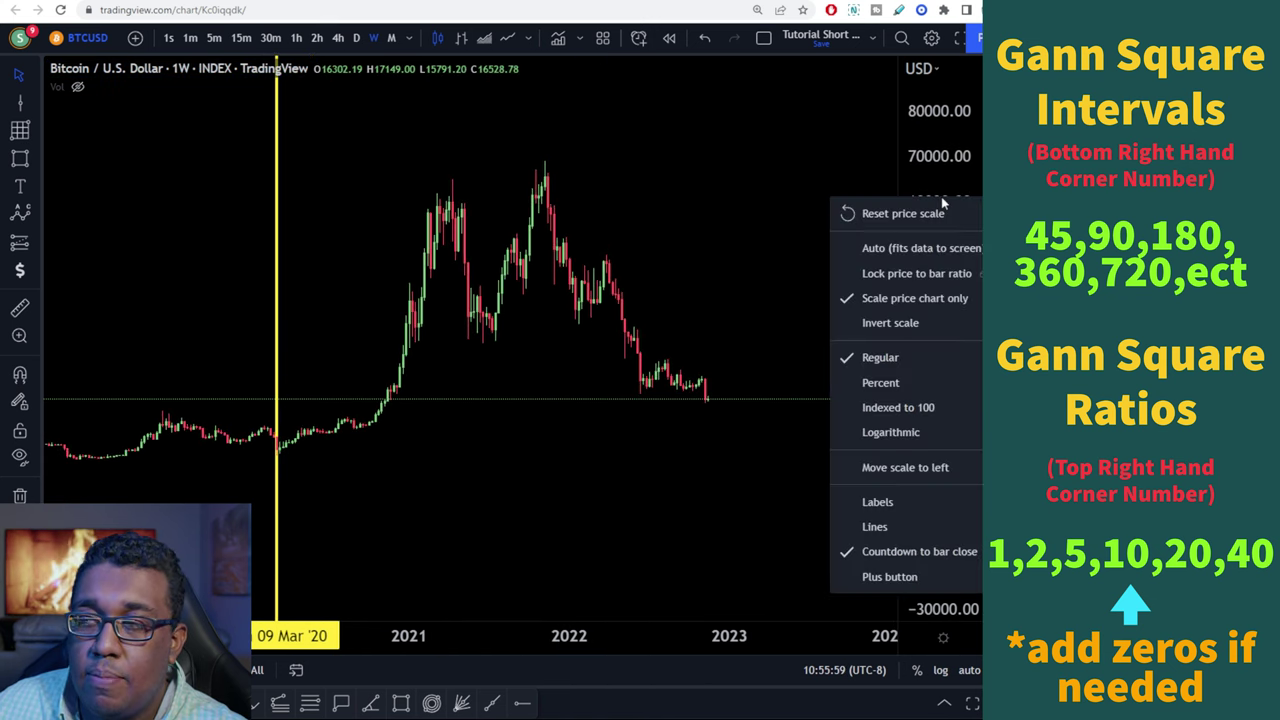
click(906, 278)
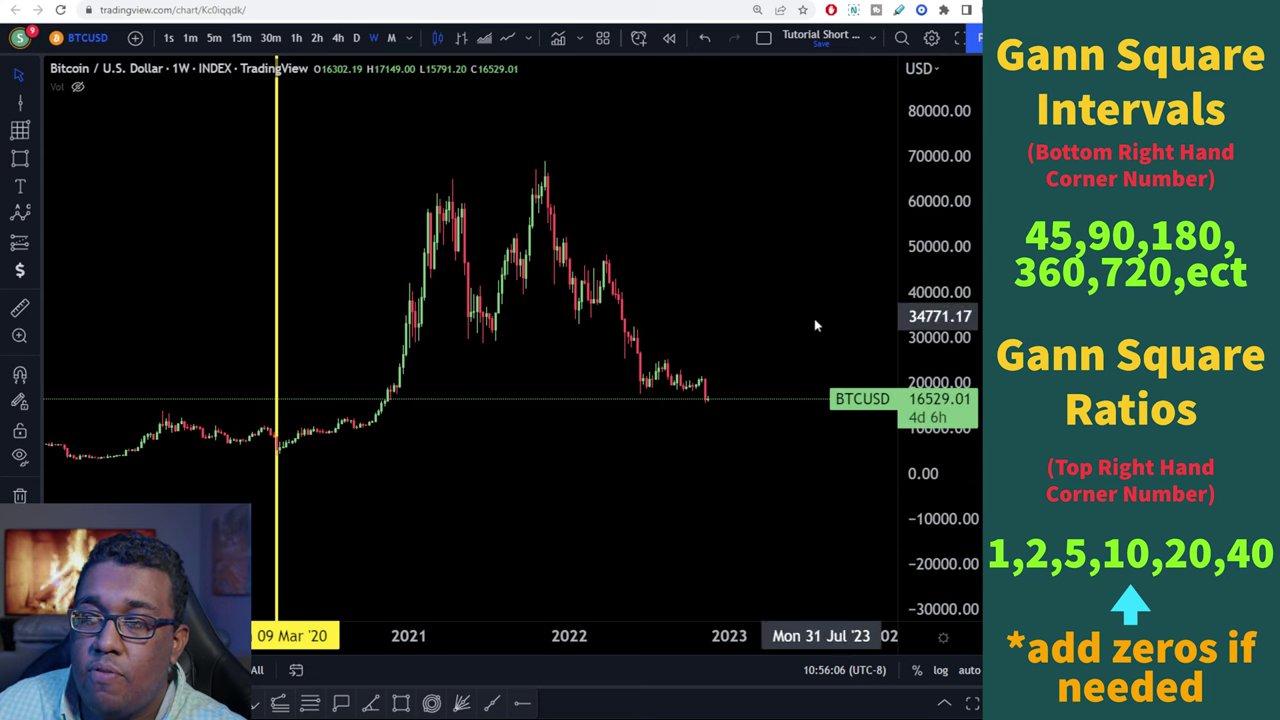
scroll(423, 400, up, 5)
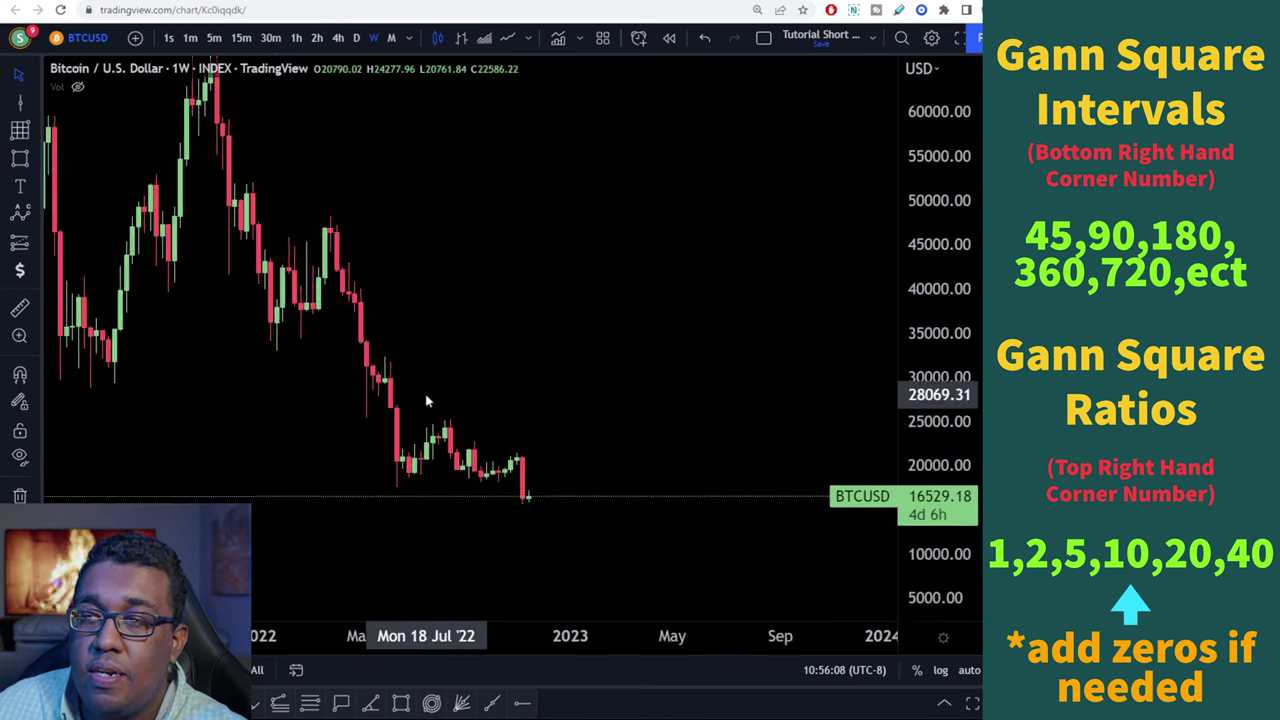
scroll(377, 391, down, 4)
scroll(377, 393, up, 10)
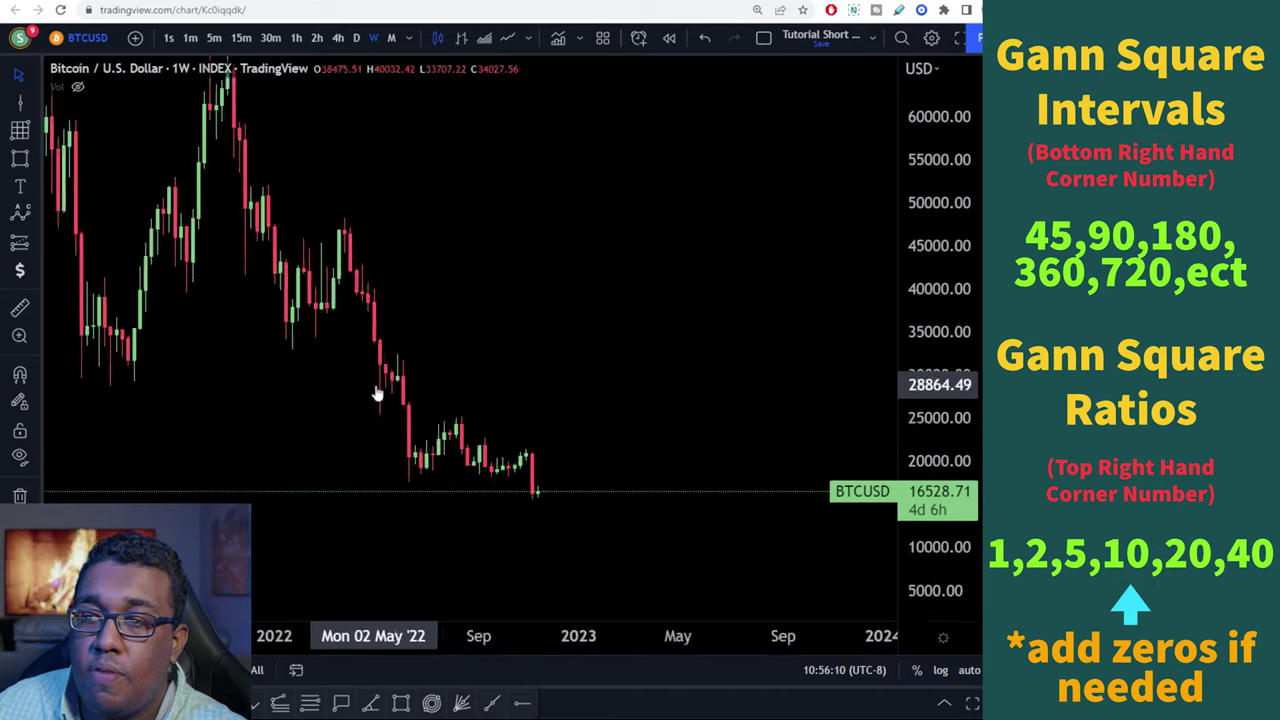
scroll(379, 390, down, 9)
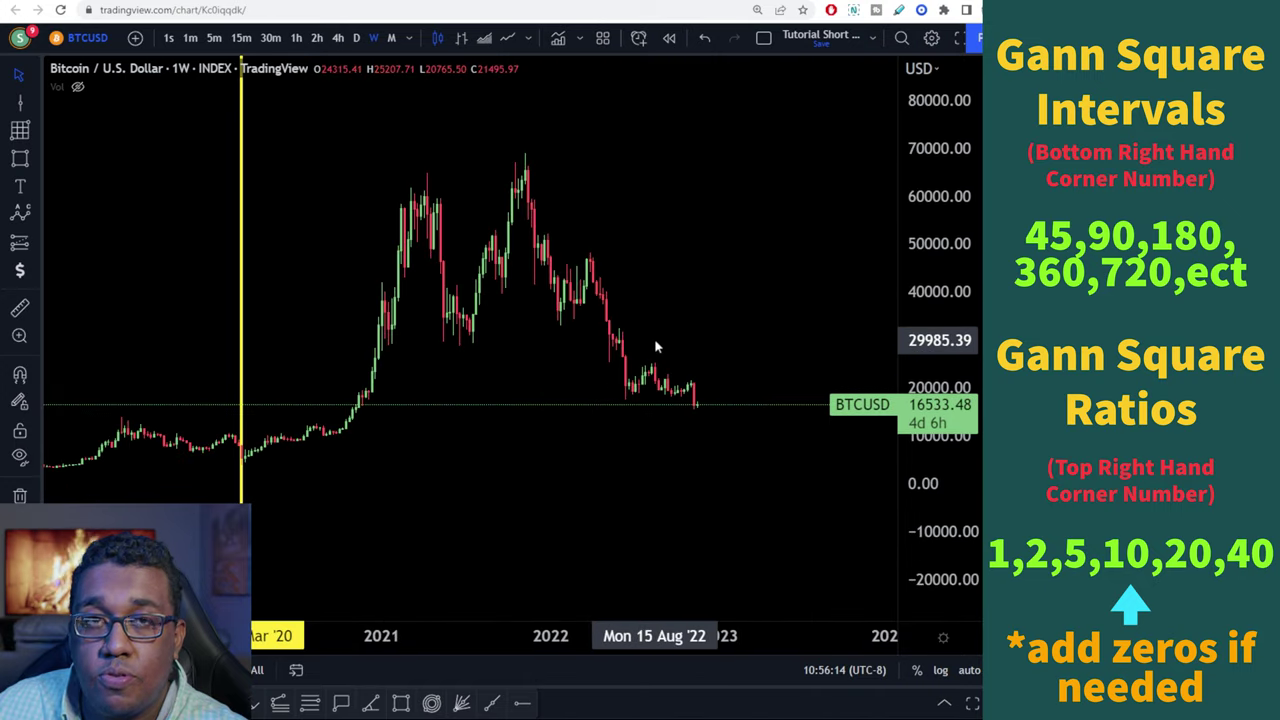
Step: With magnet snapping on, draw a Gann Square about 137 bars wide from the 9 March 2020 candle's low, up to about 92857
drag(448, 388, 540, 346)
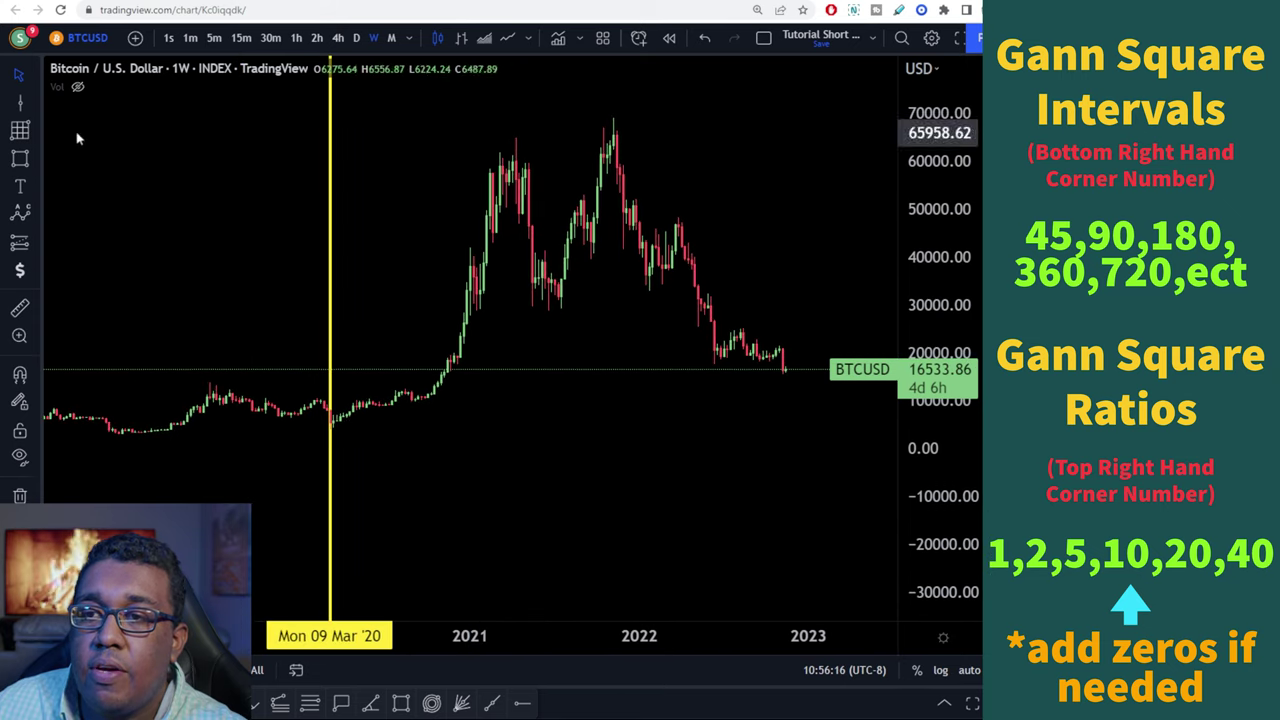
click(34, 130)
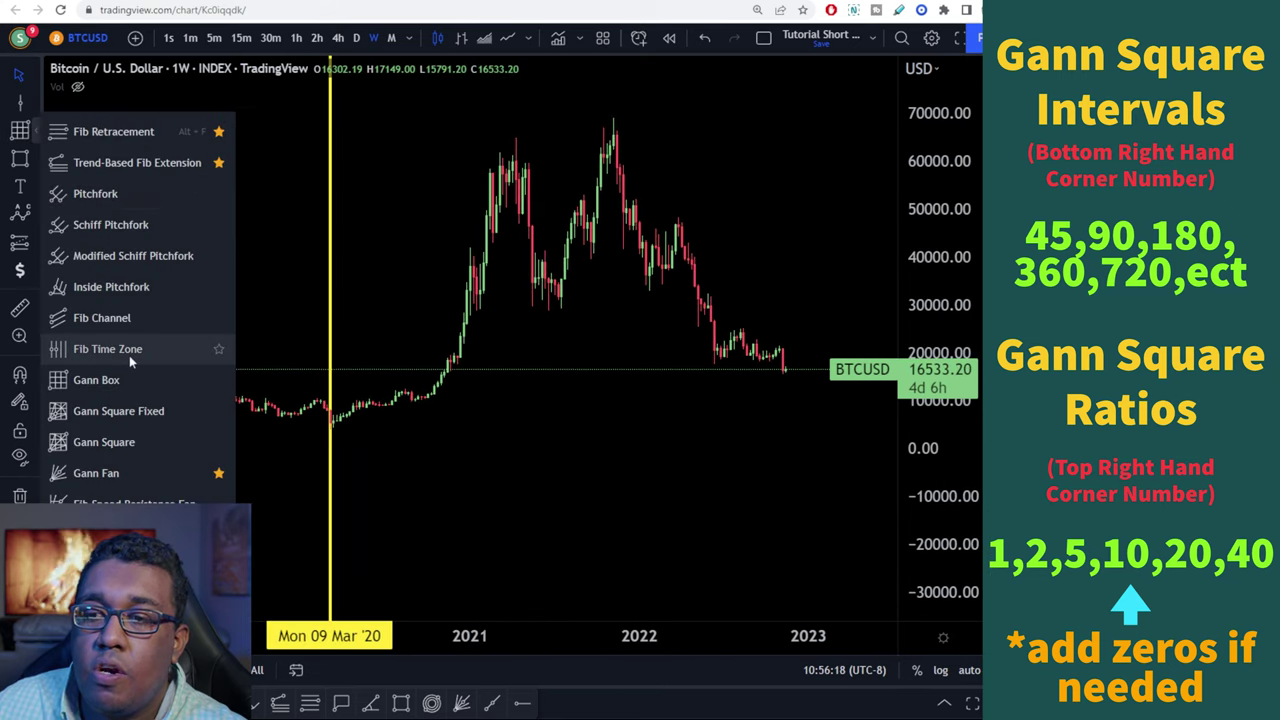
click(117, 450)
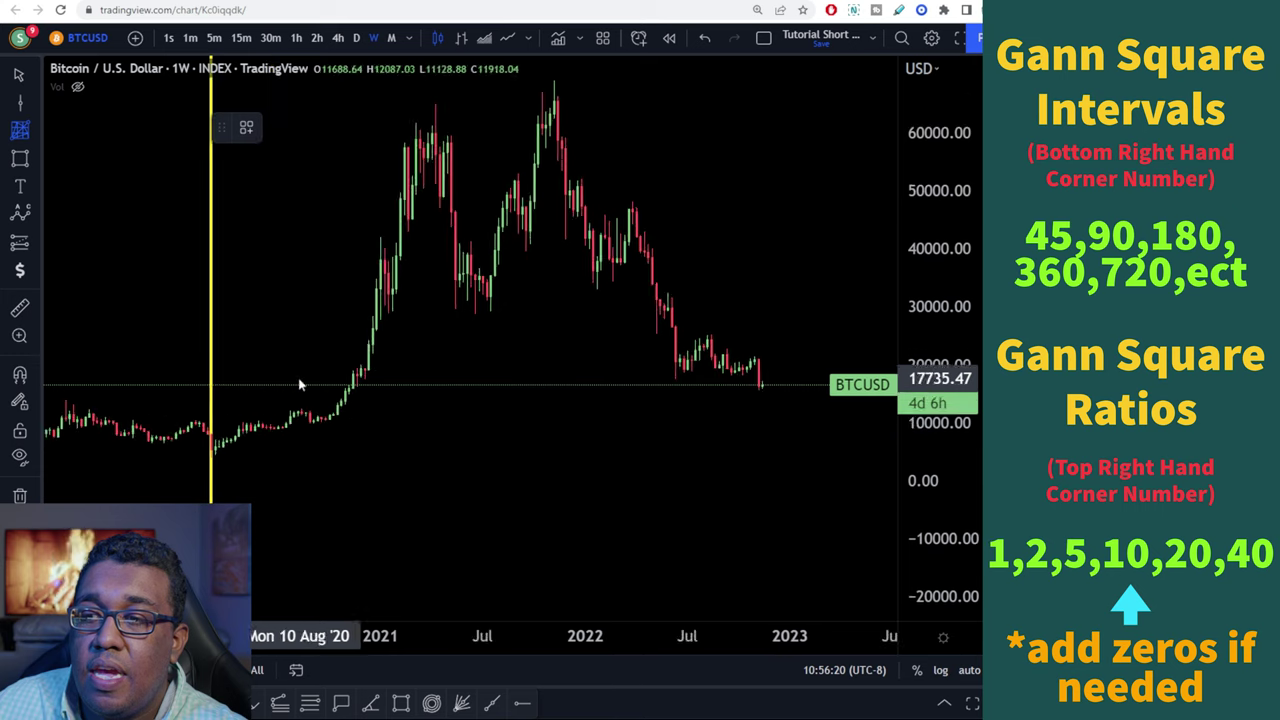
click(20, 376)
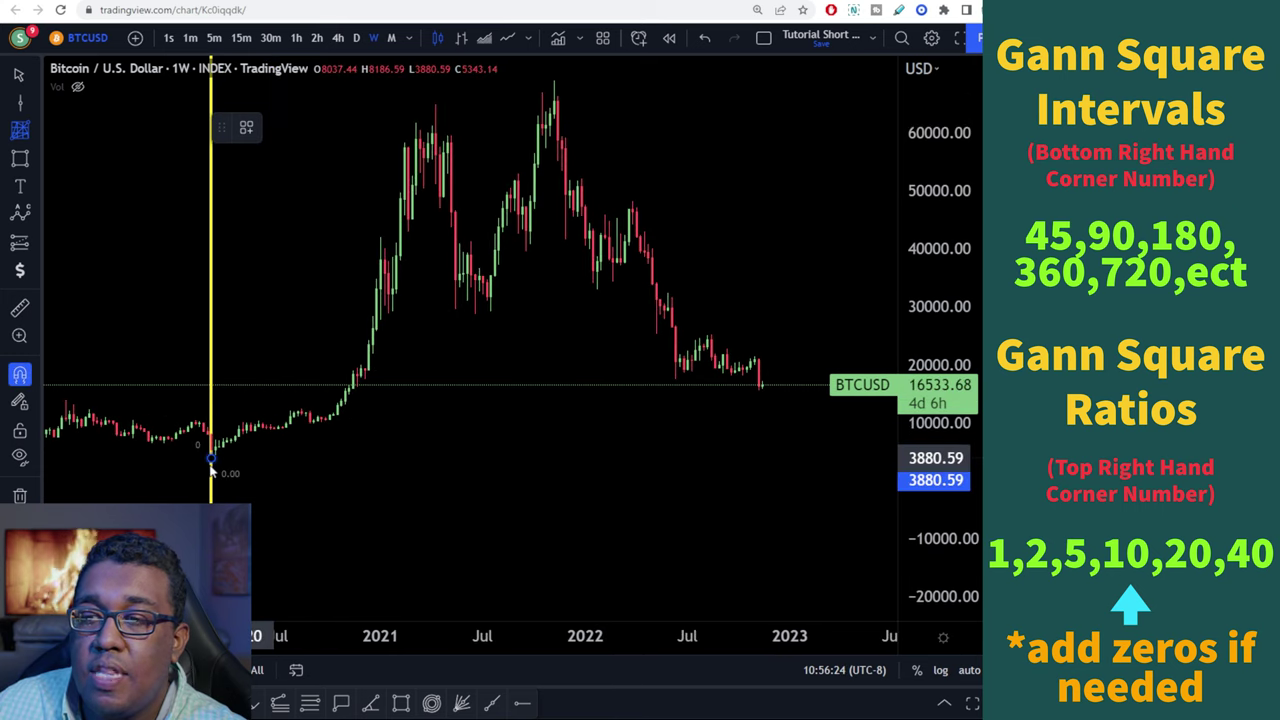
click(212, 458)
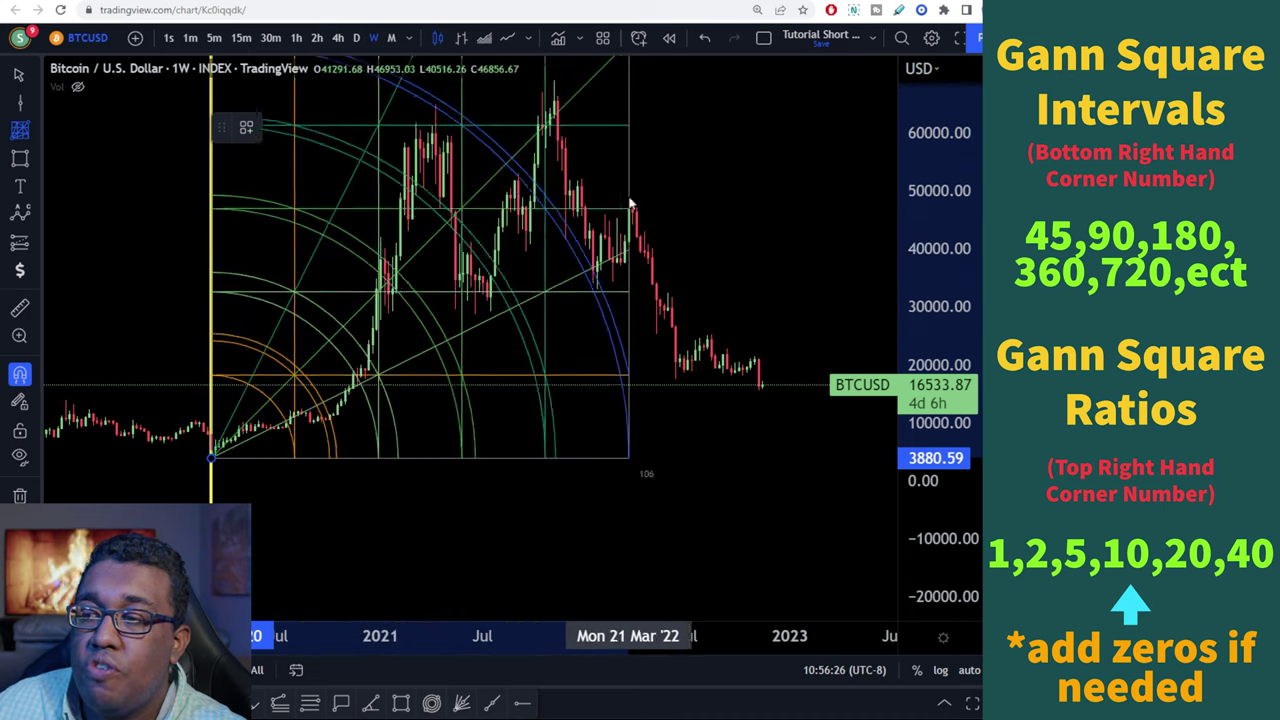
click(749, 135)
Step: Delete the yellow vertical line at the Gann Square's starting candle
drag(268, 544, 623, 449)
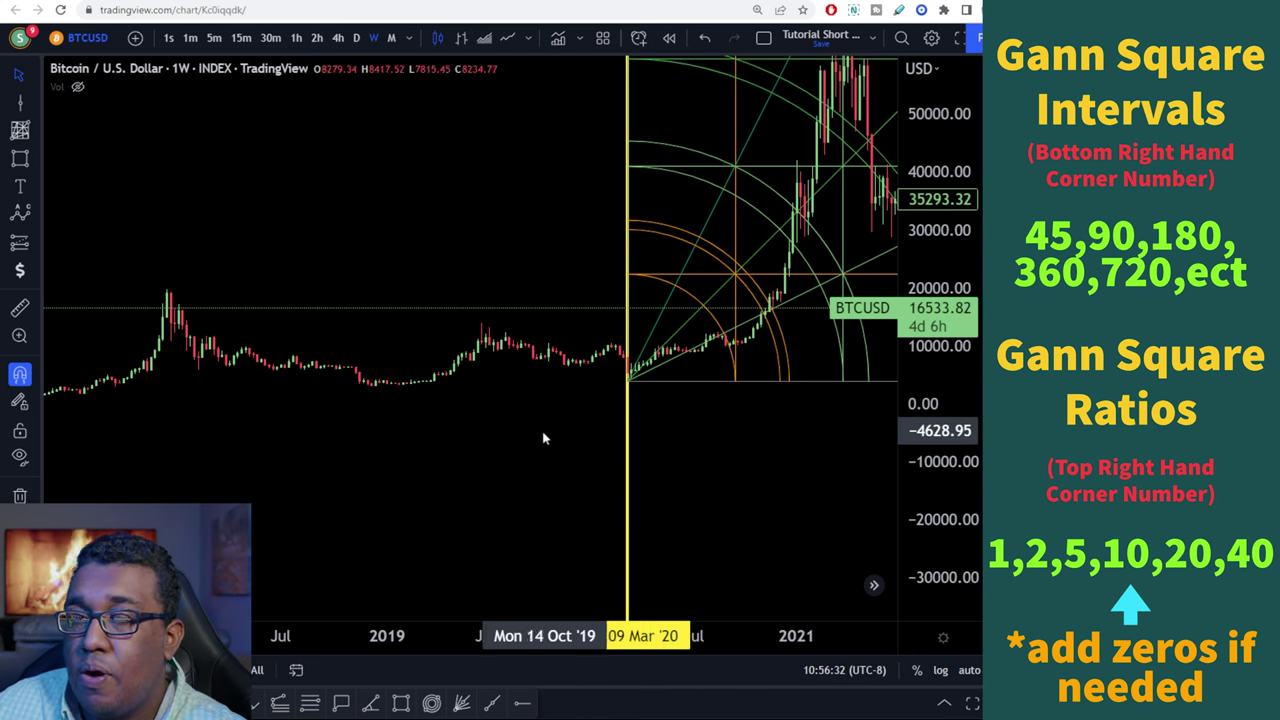
scroll(540, 433, up, 5)
scroll(591, 400, up, 5)
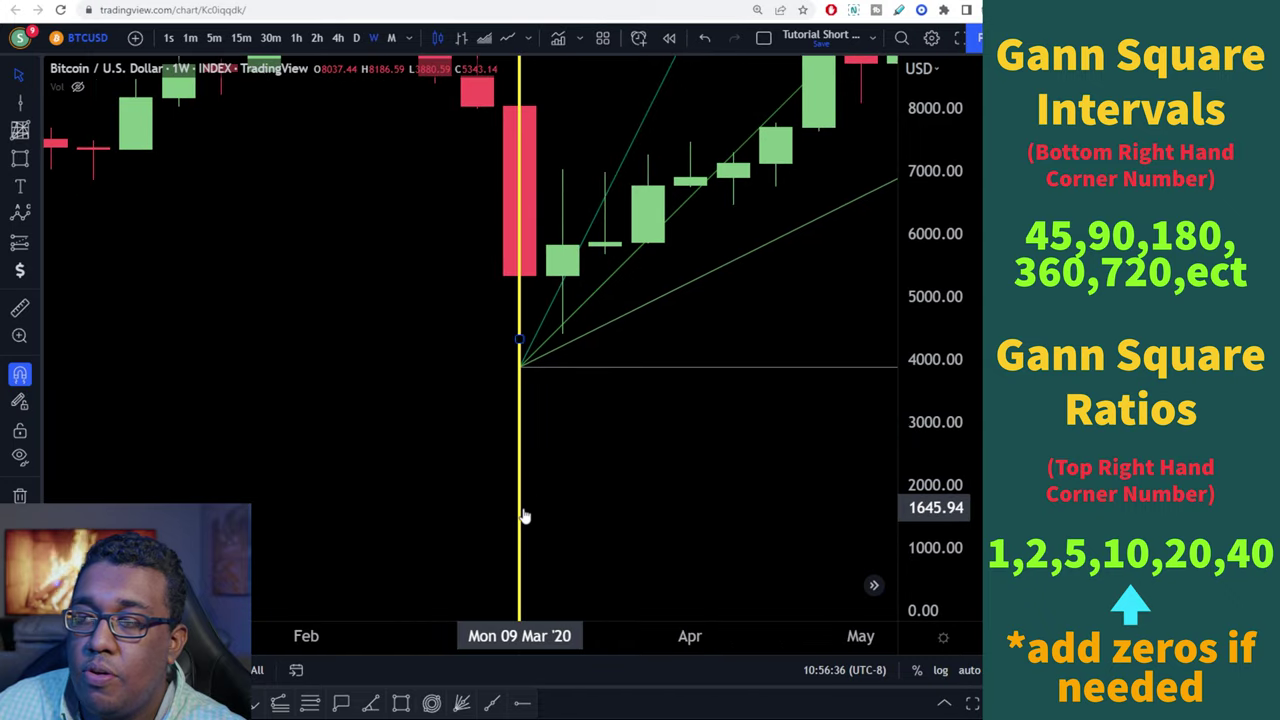
click(522, 513)
click(483, 129)
Step: Examine the Gann Square's starting corner at the March 2020 candle's low, and the values at its outer corners
scroll(568, 370, up, 3)
scroll(570, 366, up, 4)
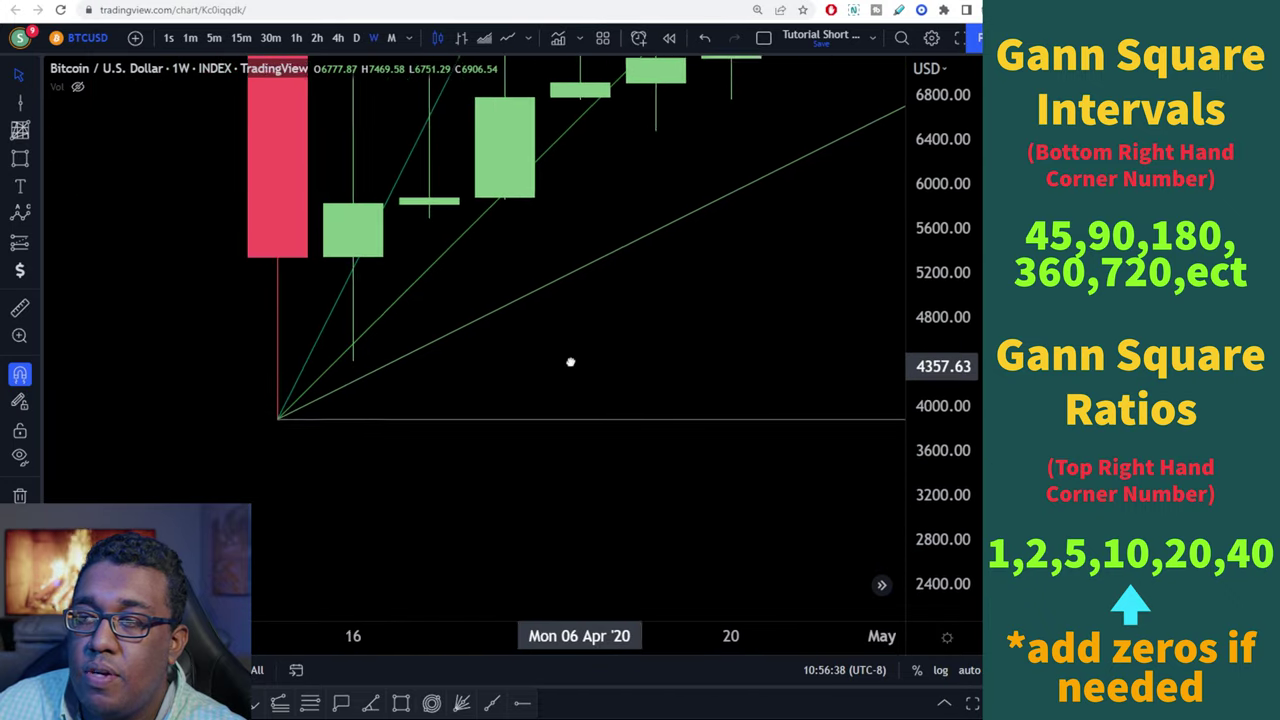
scroll(574, 340, down, 10)
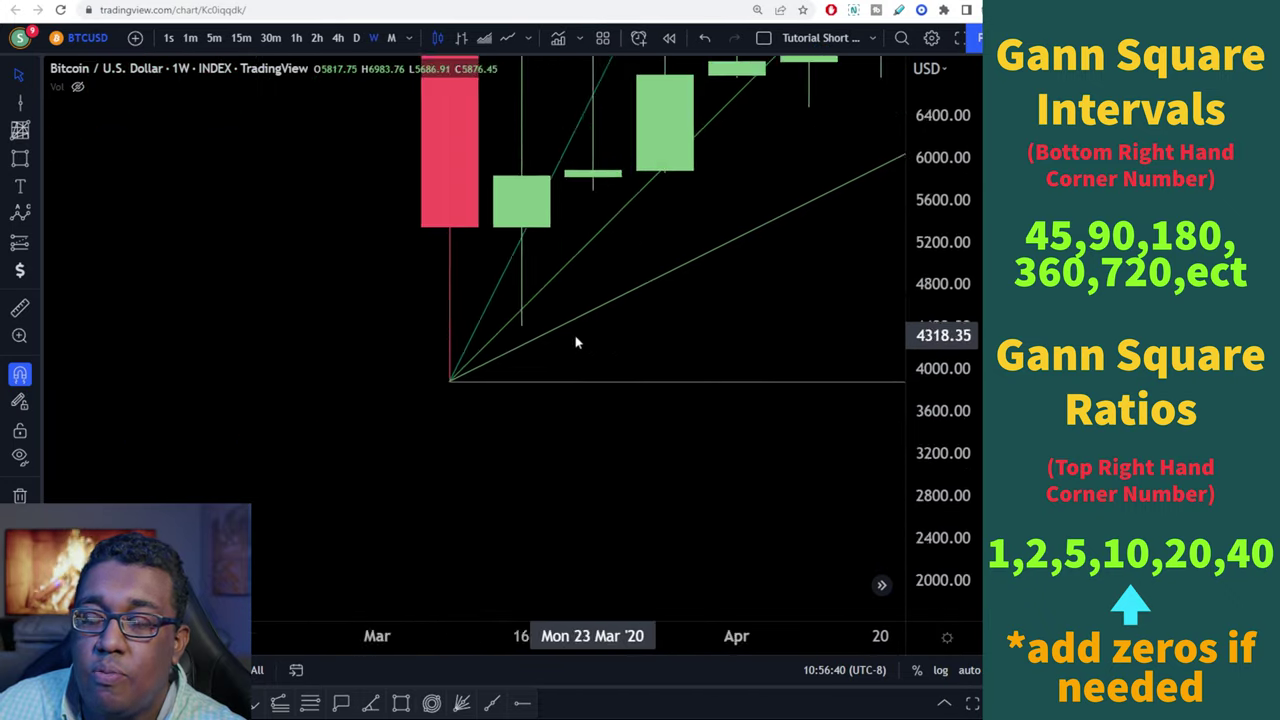
drag(737, 306, 307, 492)
scroll(574, 274, down, 6)
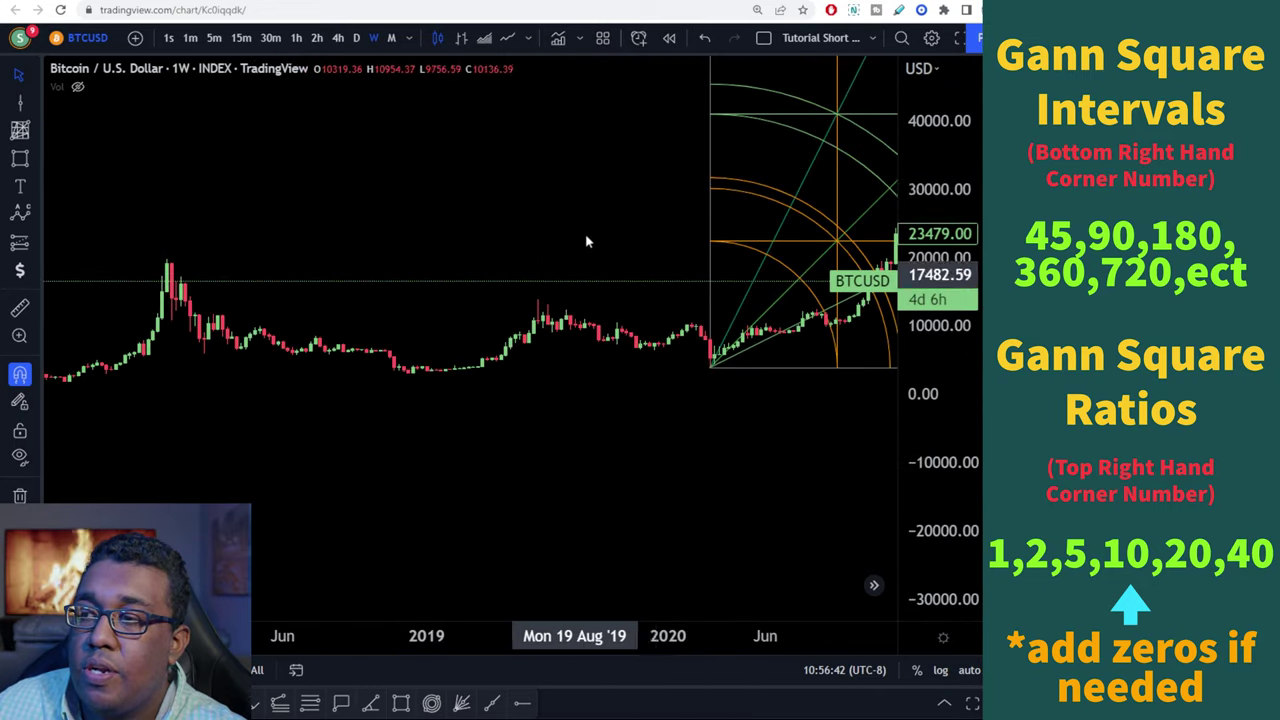
drag(588, 176, 172, 388)
scroll(266, 360, down, 5)
drag(480, 268, 228, 334)
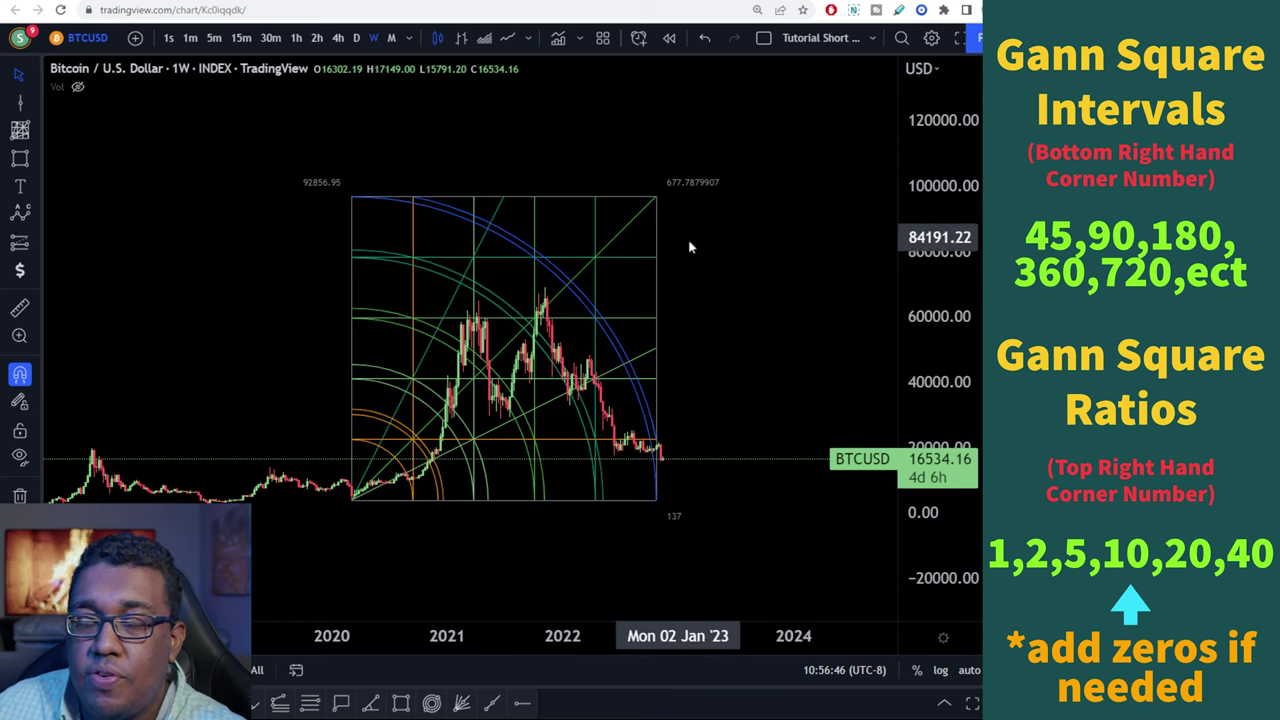
Step: With magnet snapping off, widen the Gann Square to 180 bars, ending at 21 August 2023, with its upper edge at about 103162
drag(659, 202, 709, 186)
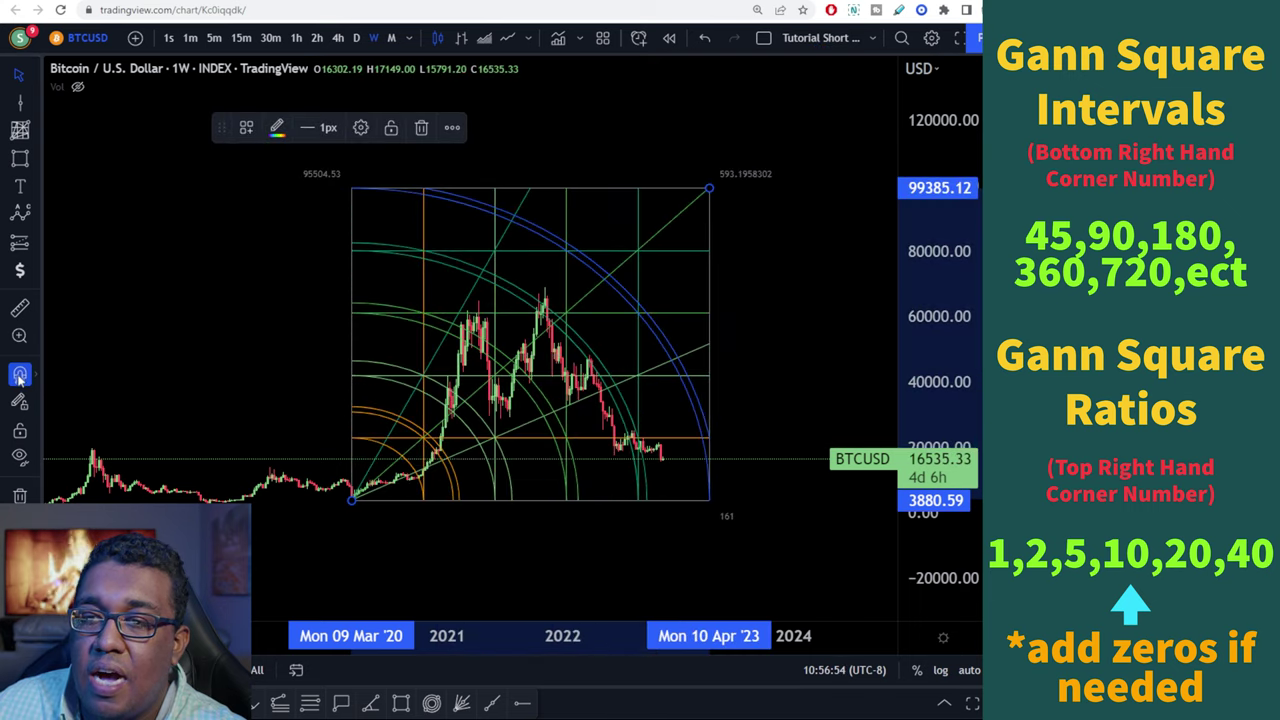
drag(766, 351, 683, 290)
drag(936, 460, 936, 398)
drag(645, 398, 754, 397)
scroll(776, 379, up, 2)
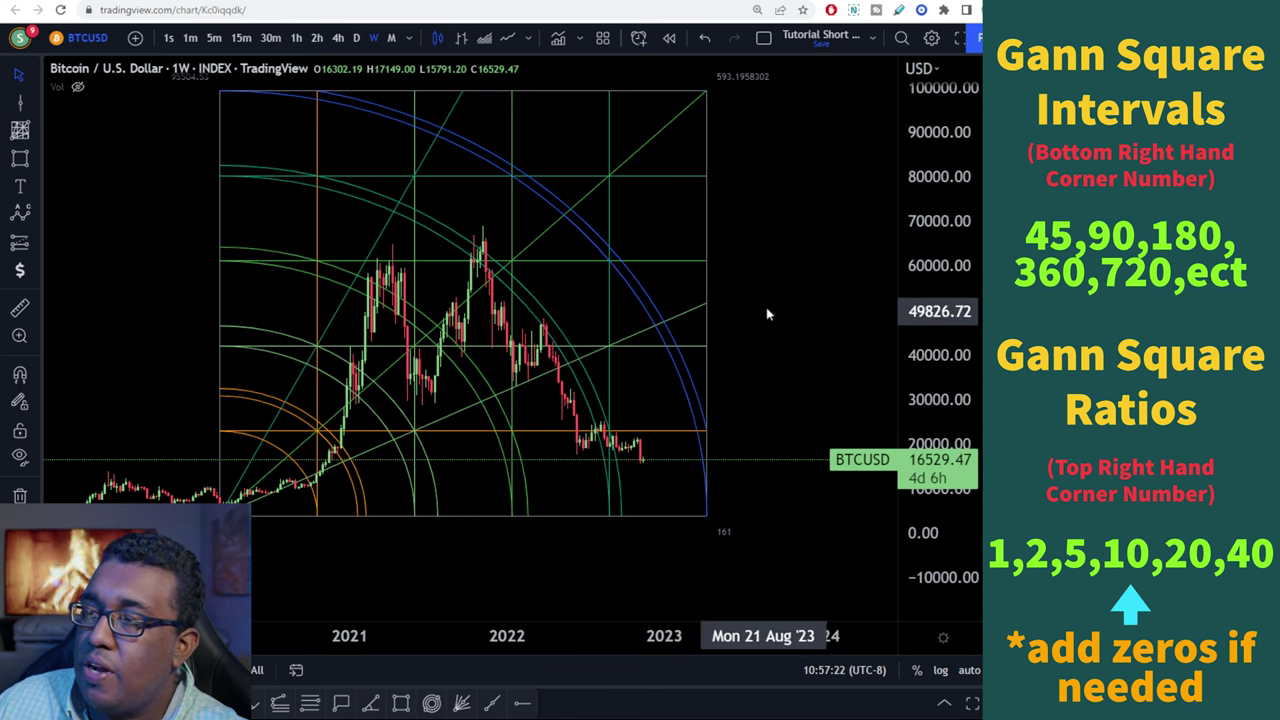
drag(766, 314, 706, 349)
drag(649, 145, 705, 121)
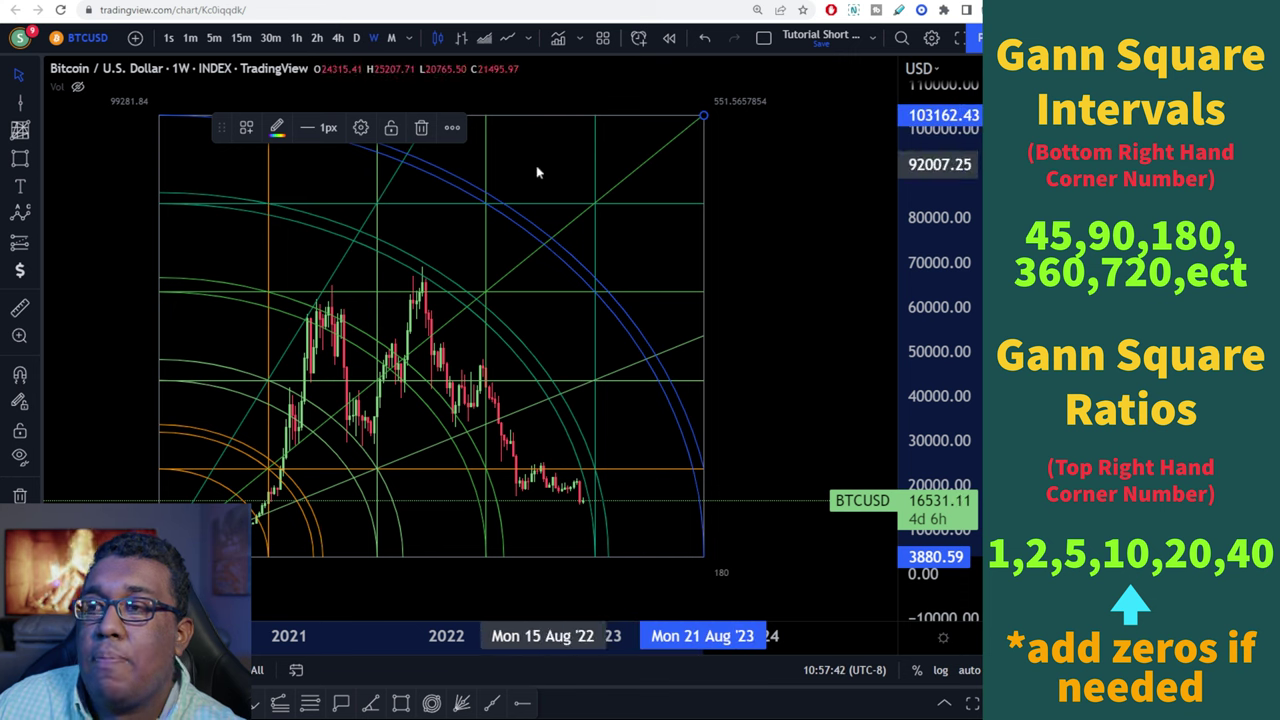
Step: Try a price/bar ratio of 40 for the Gann Square
click(360, 127)
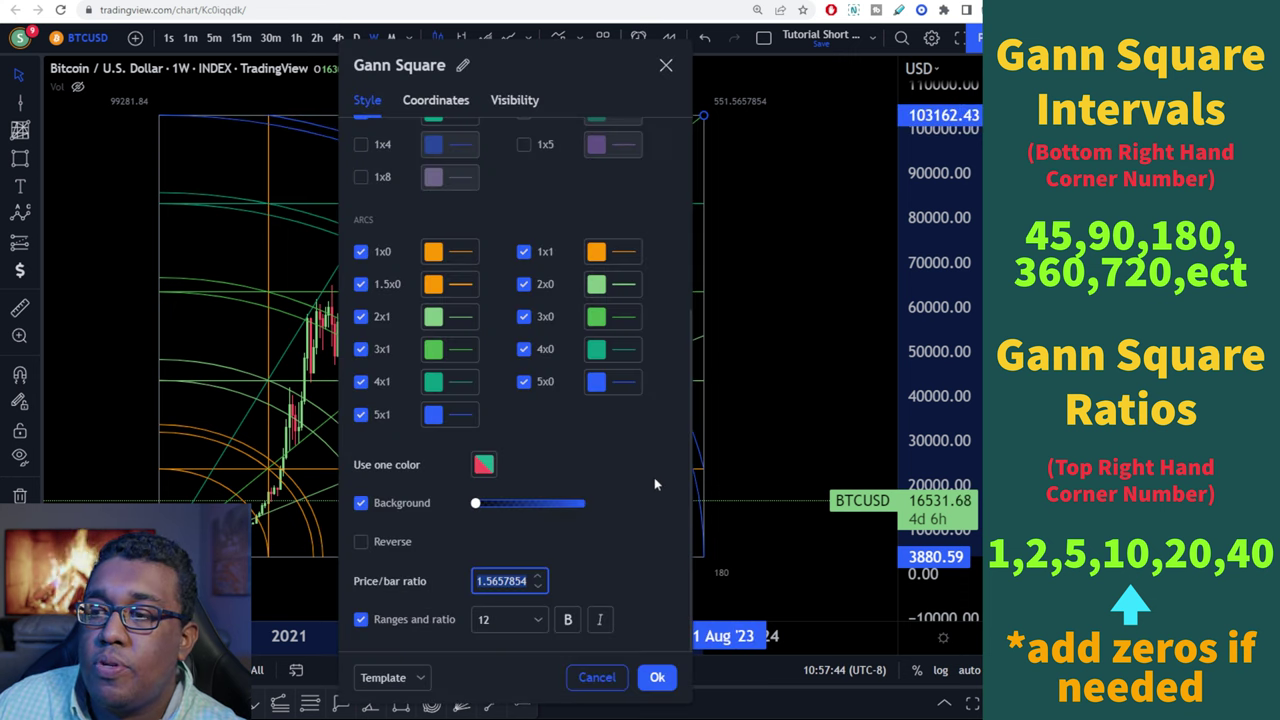
scroll(654, 477, up, 3)
scroll(640, 490, down, 3)
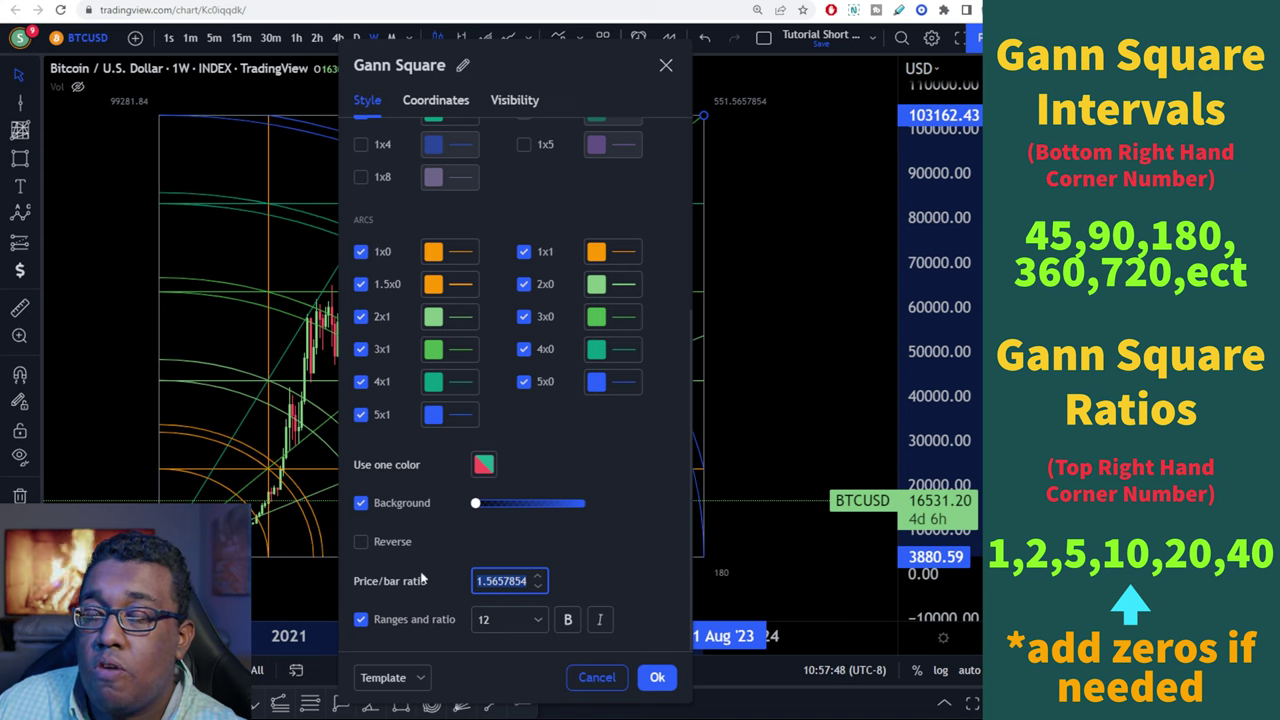
text(551.5657854)
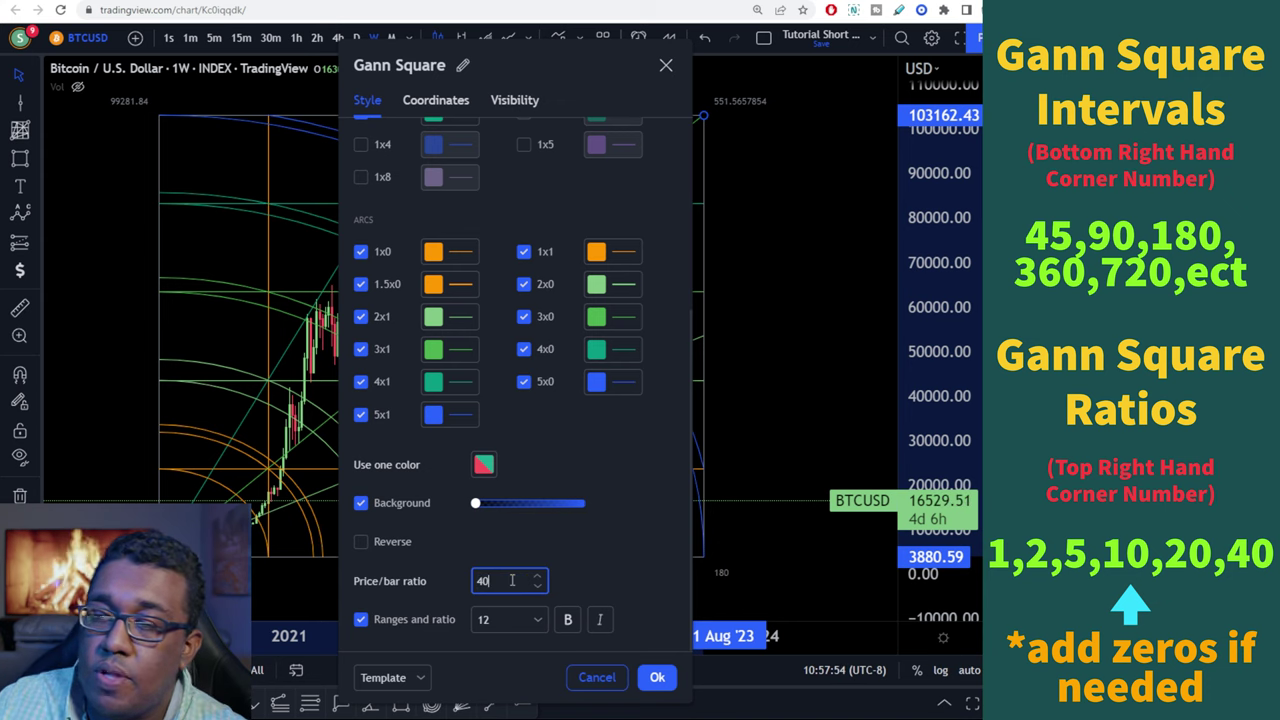
click(657, 677)
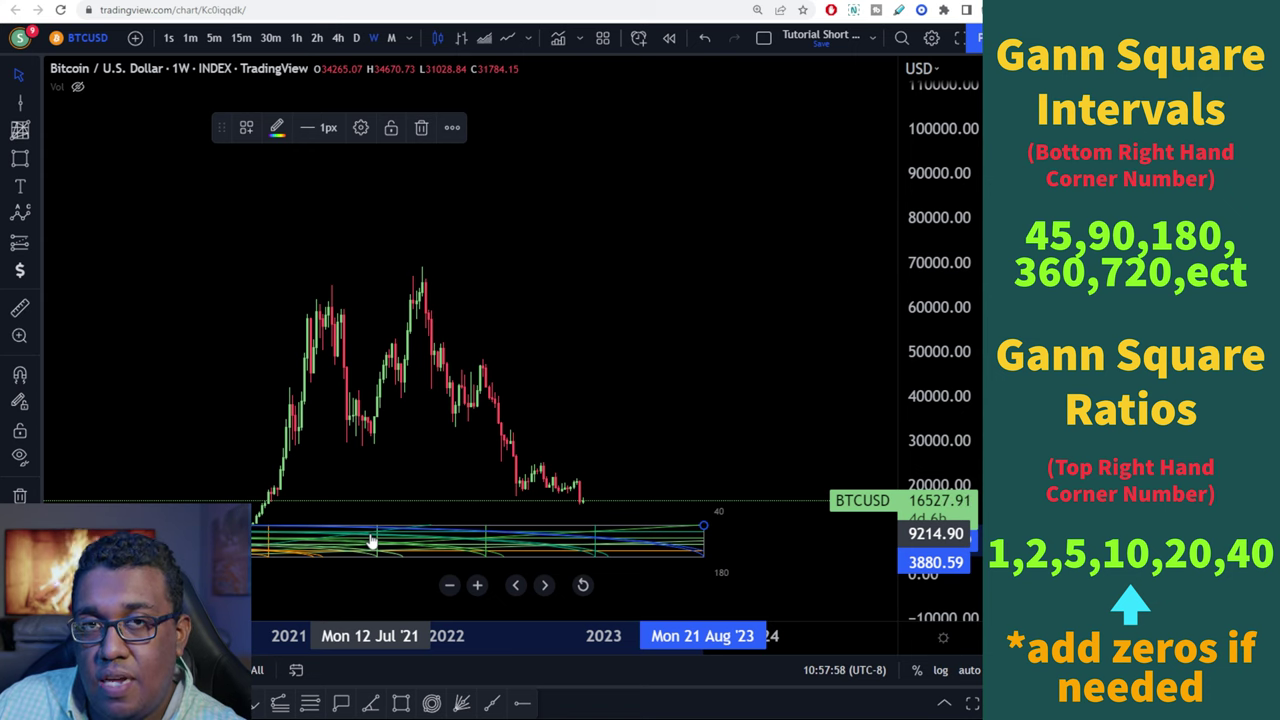
click(360, 127)
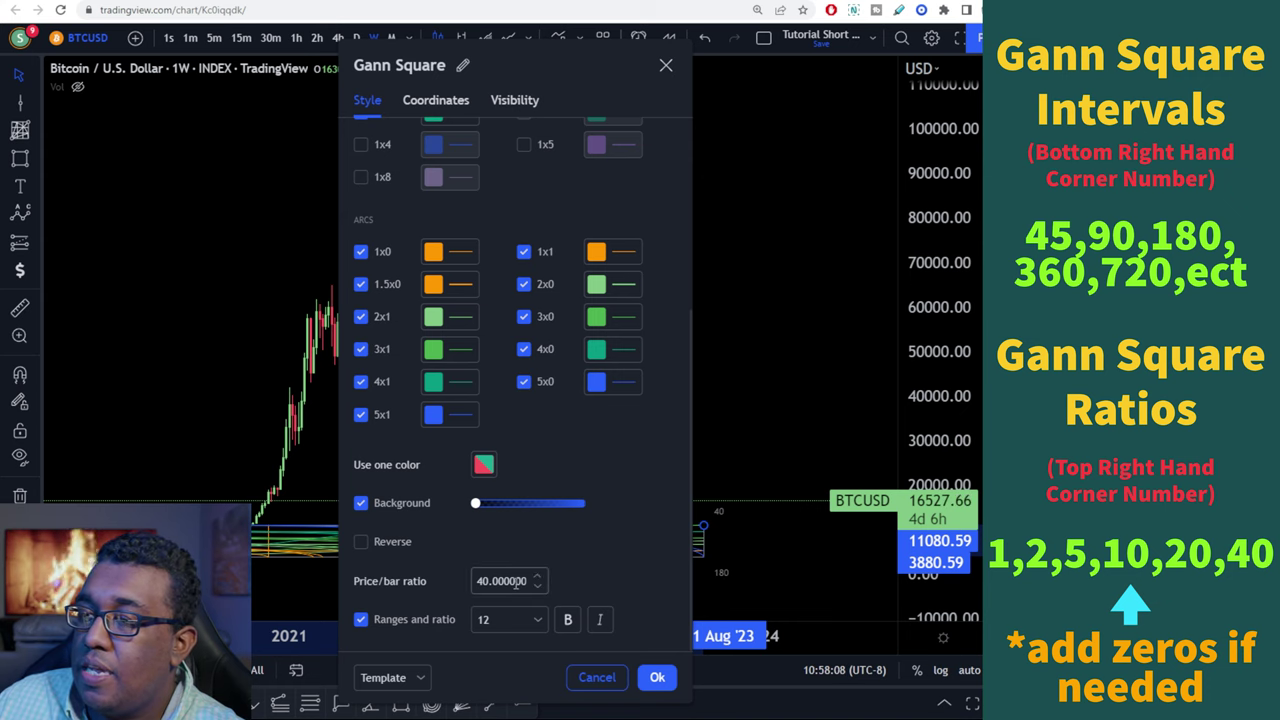
click(652, 678)
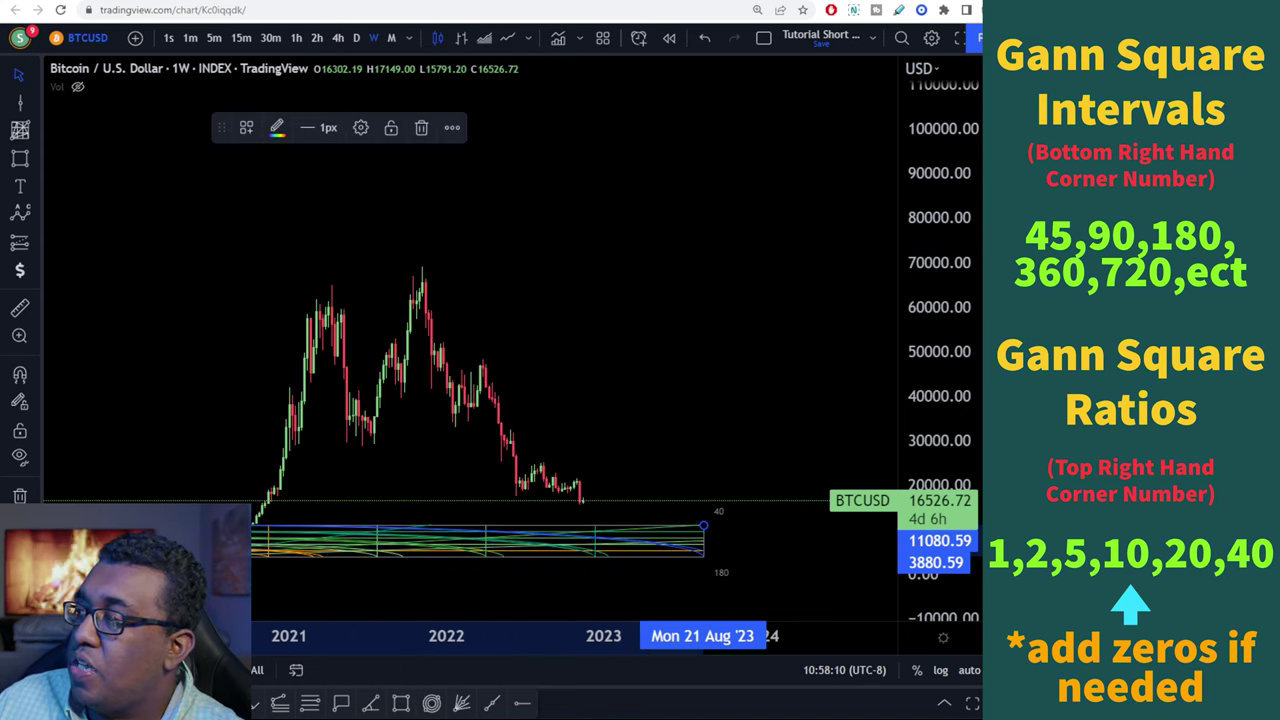
Step: Try a price/bar ratio of 200 for the Gann Square and move its settings dialog clear of the drawing
click(360, 127)
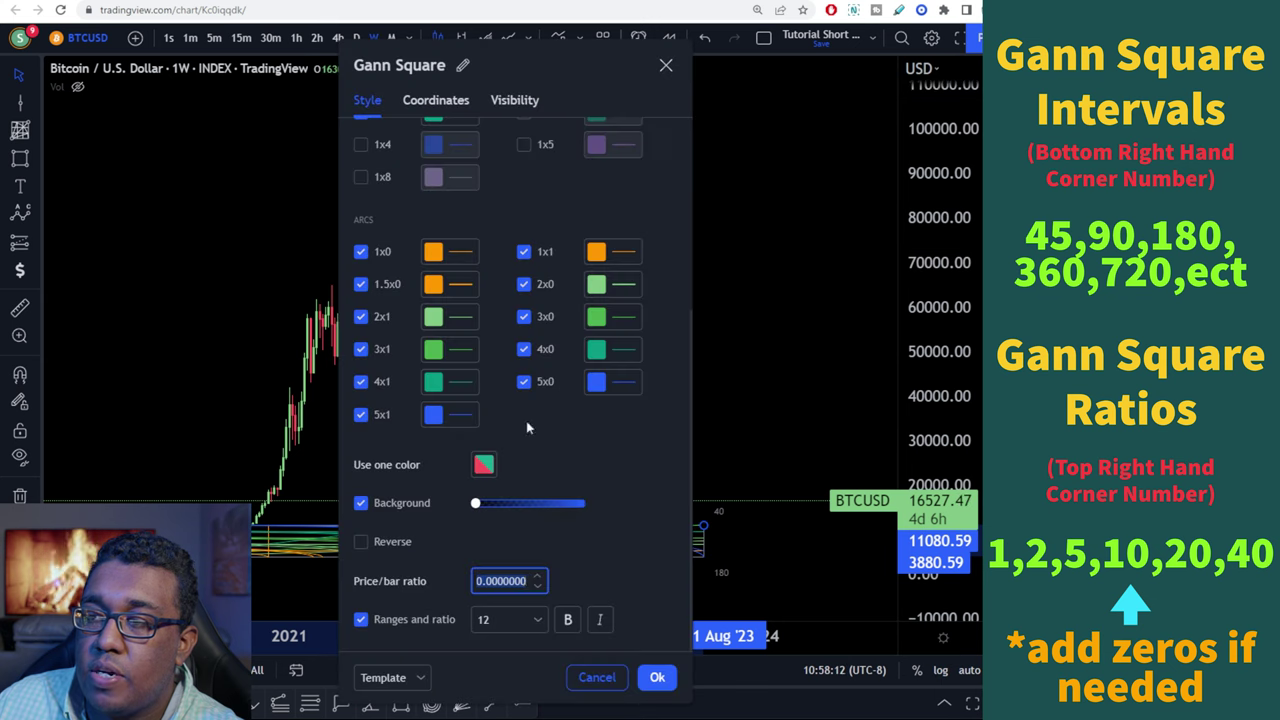
text(200)
click(607, 575)
drag(540, 67, 890, 77)
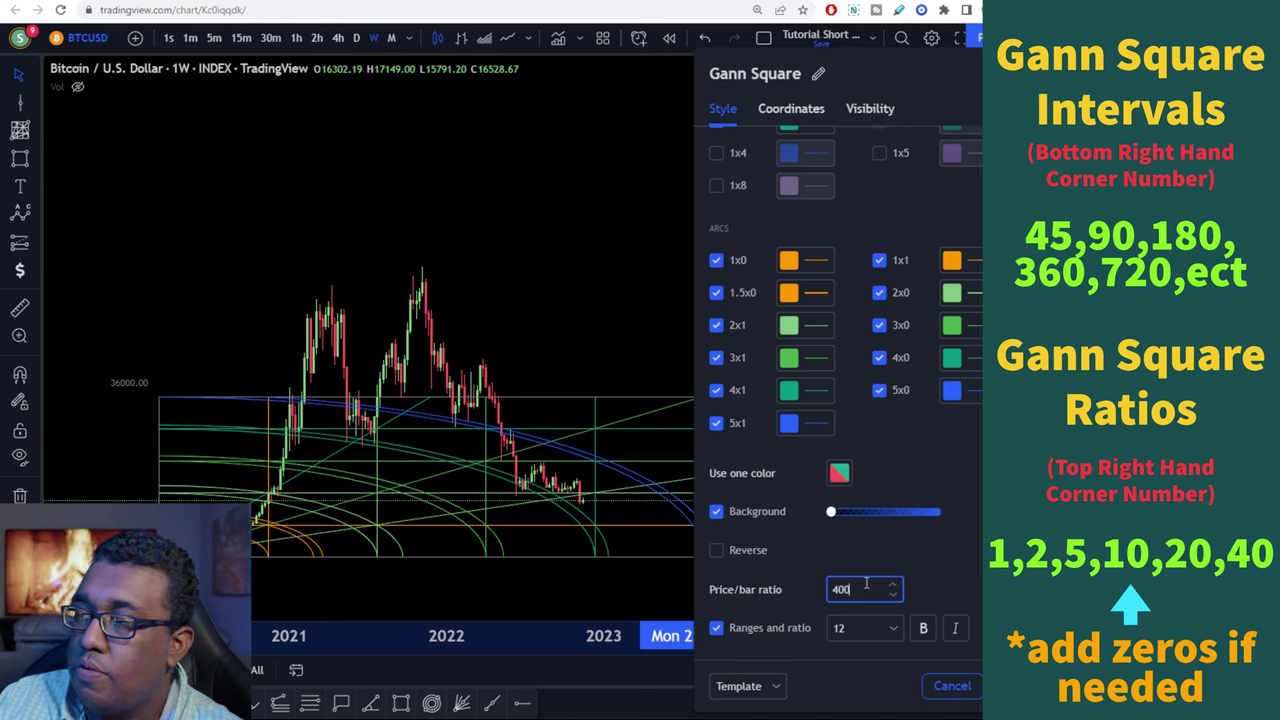
Step: Set the Gann Square's price/bar ratio to 400 and accept the settings
click(869, 583)
text(400)
key(Return)
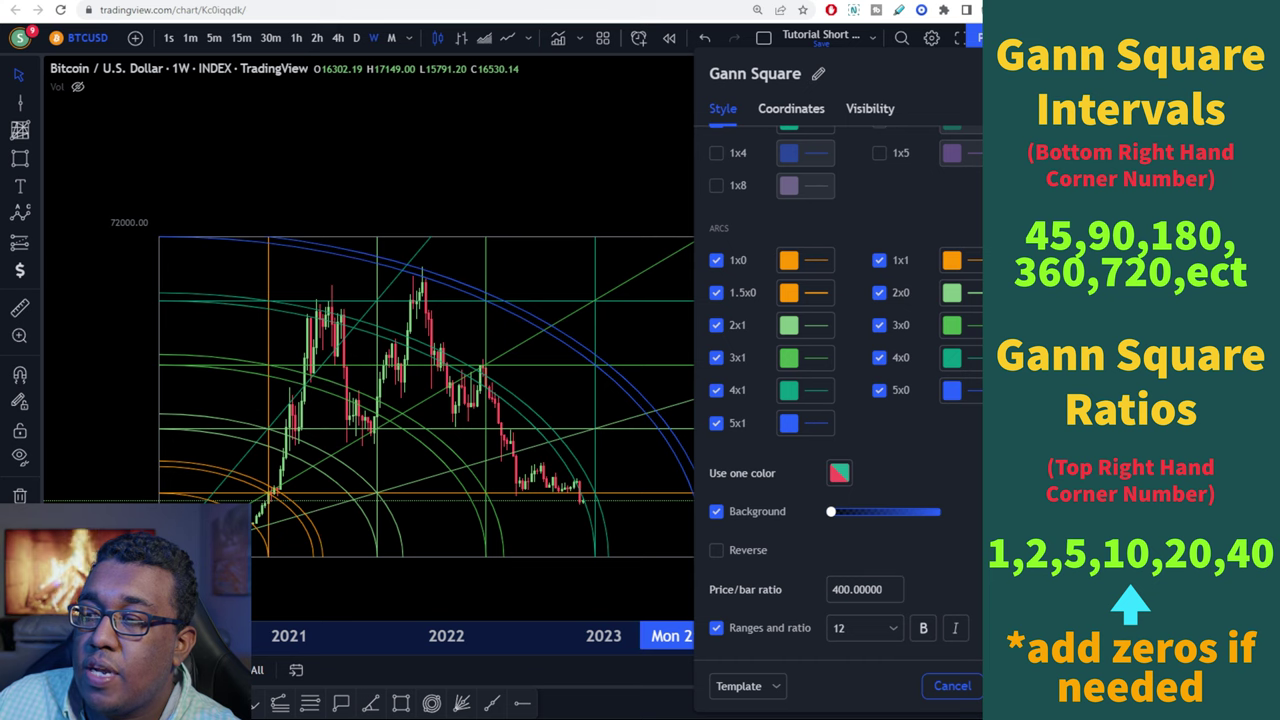
scroll(845, 400, up, 2)
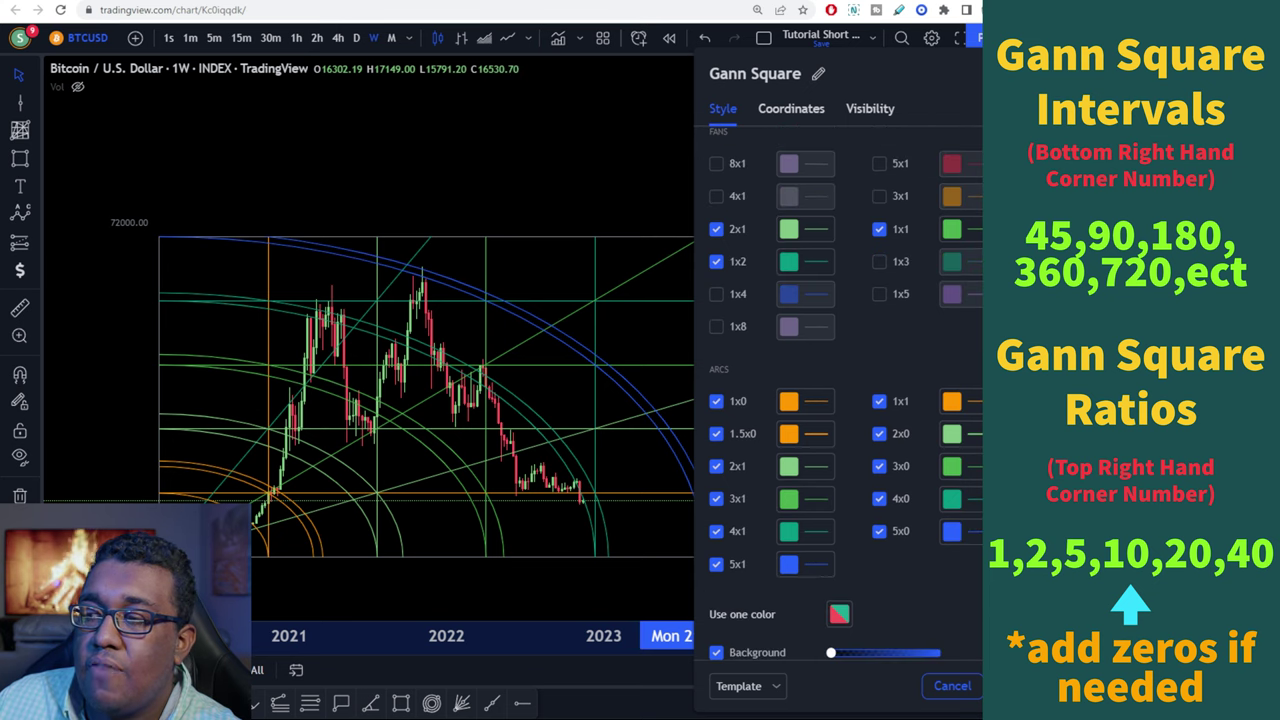
scroll(845, 400, down, 2)
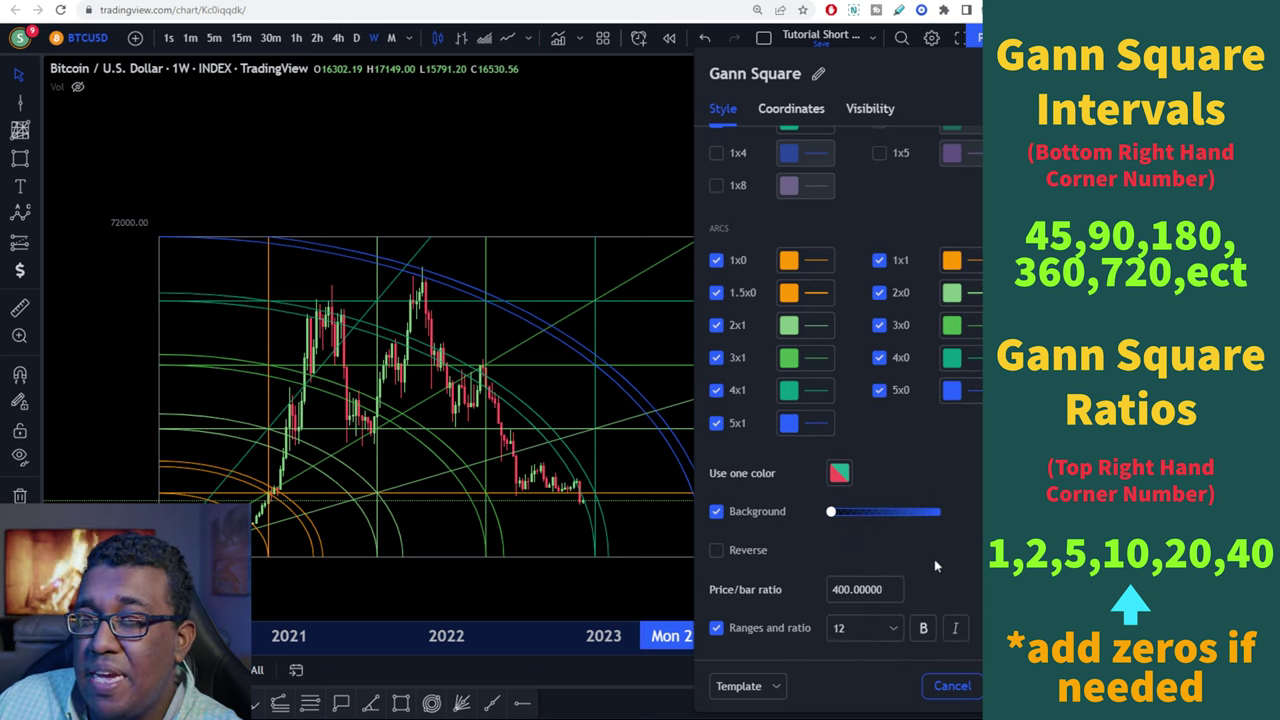
drag(831, 514, 742, 524)
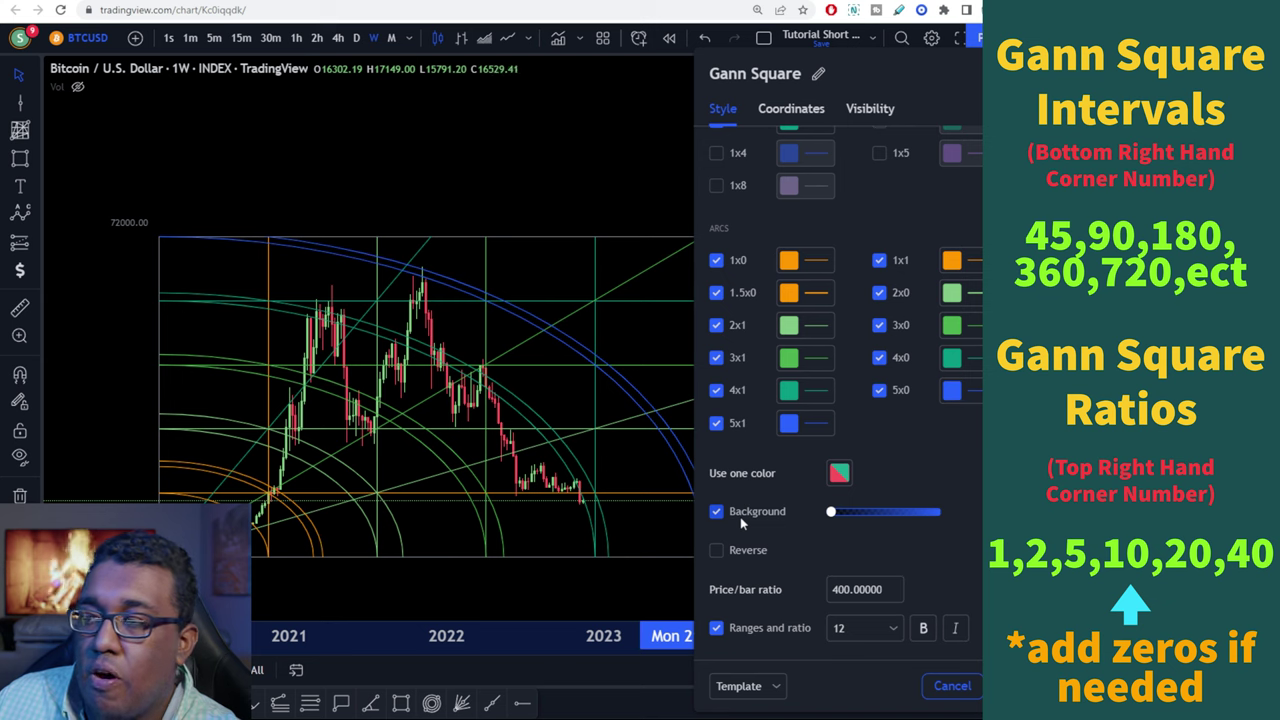
scroll(846, 446, up, 3)
scroll(846, 446, down, 3)
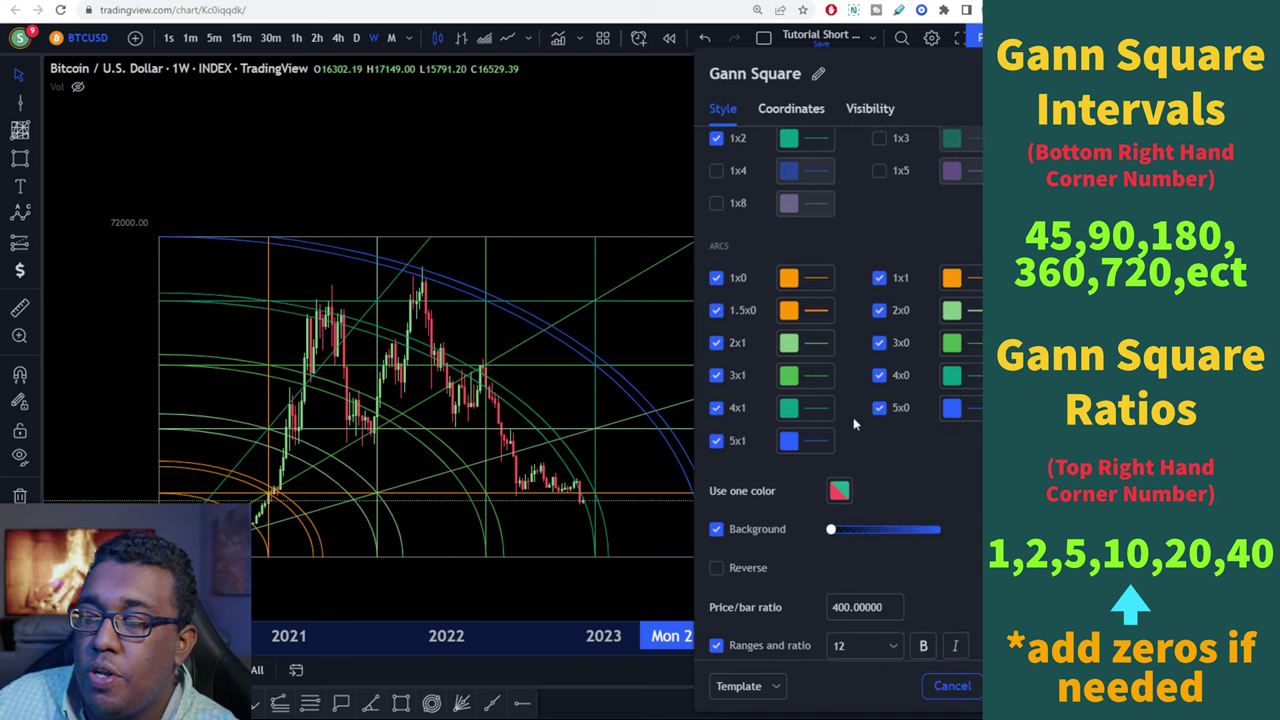
key(Return)
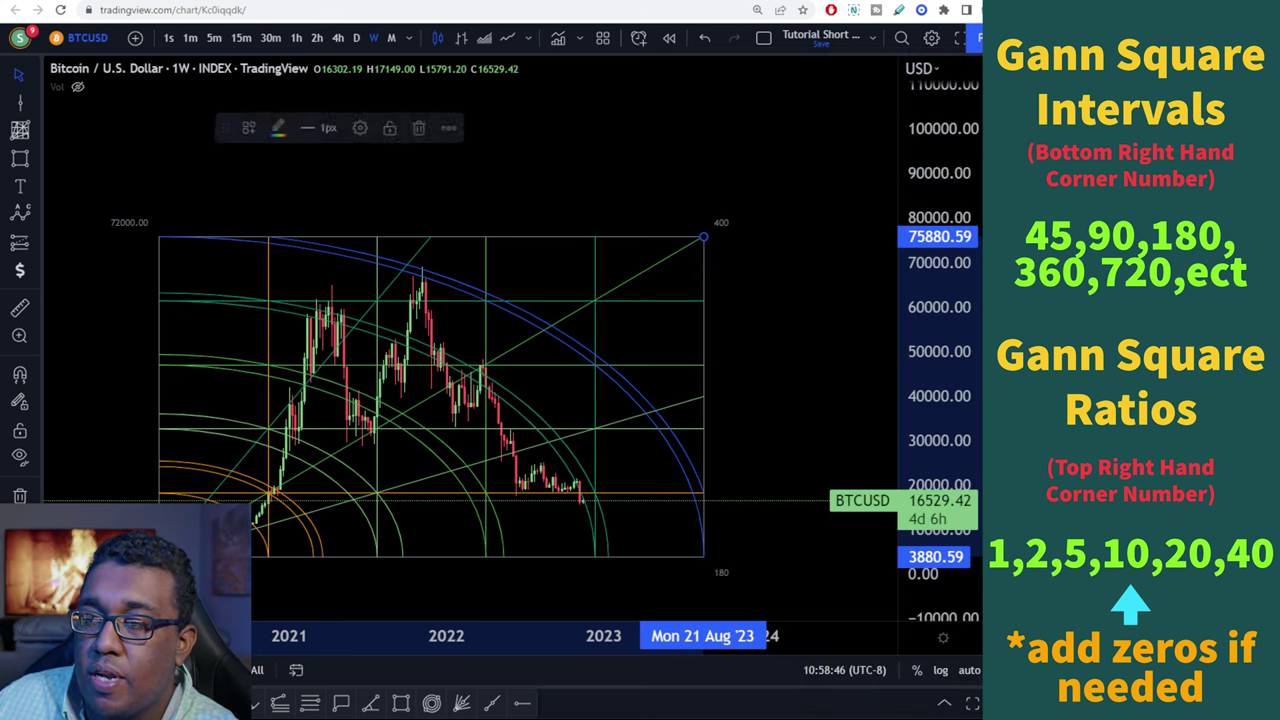
Step: With magnet snapping on, draw a Gann Box from the 9 March 2020 candle's low to 13 July 2020, up to 9351.02
click(498, 183)
drag(498, 188, 660, 111)
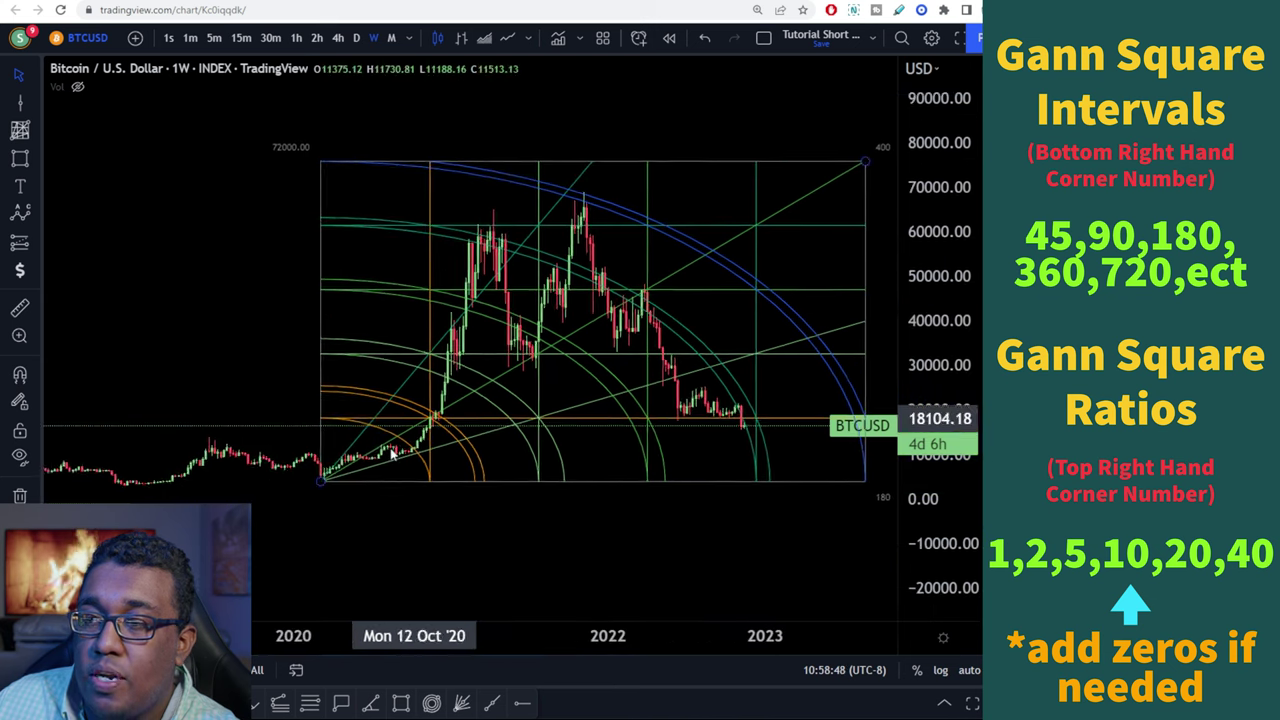
scroll(313, 529, up, 4)
drag(259, 470, 757, 140)
scroll(189, 420, up, 5)
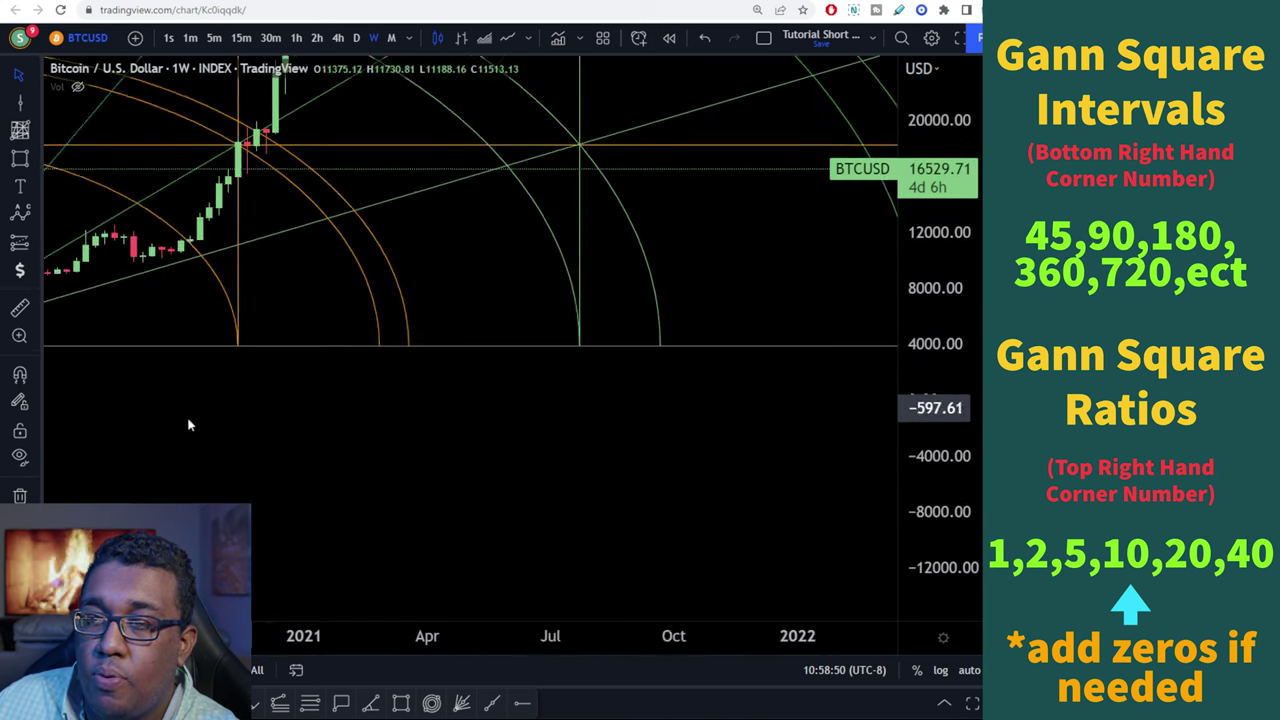
drag(189, 420, 660, 420)
scroll(300, 435, up, 4)
drag(169, 447, 610, 480)
scroll(479, 477, up, 3)
drag(479, 484, 500, 414)
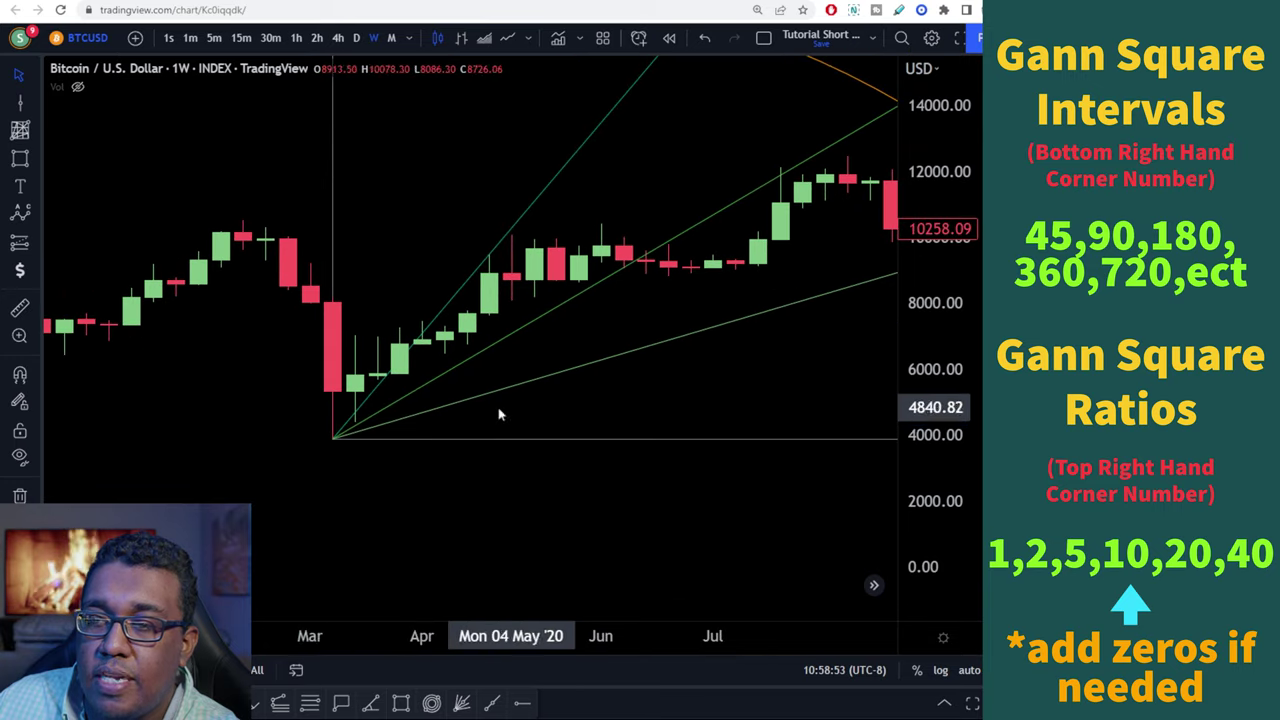
click(39, 127)
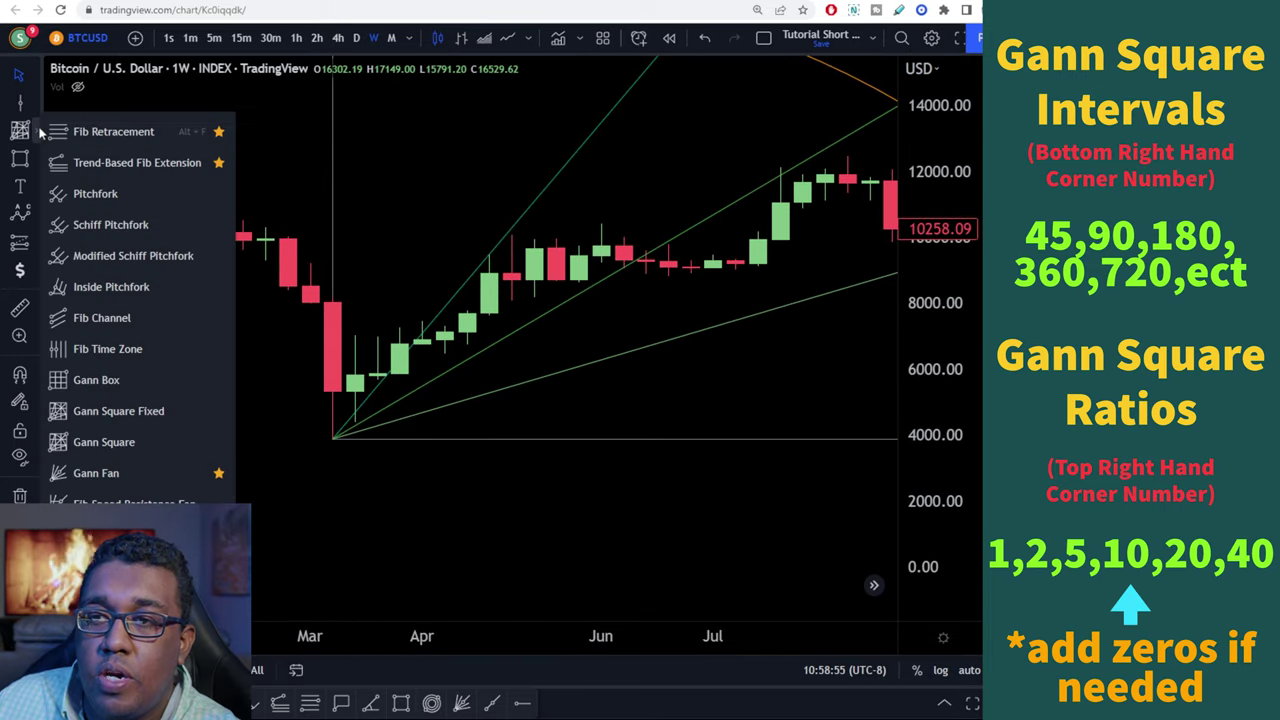
click(137, 378)
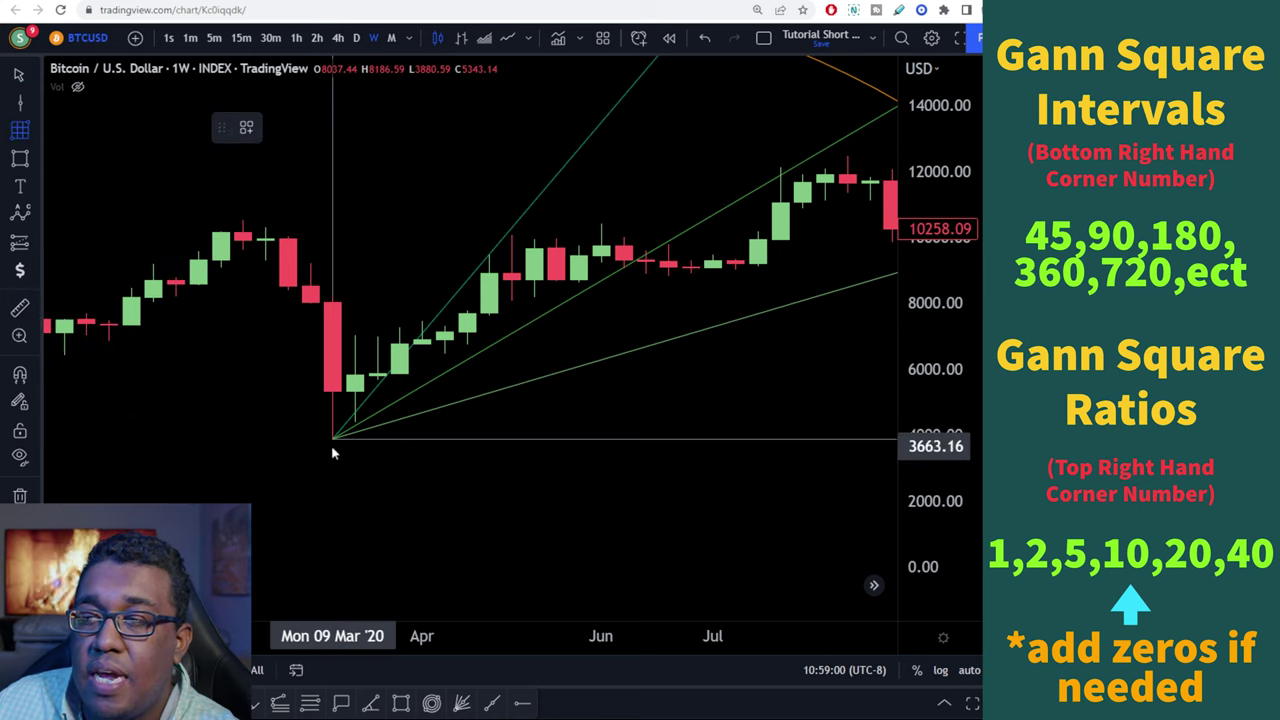
click(19, 375)
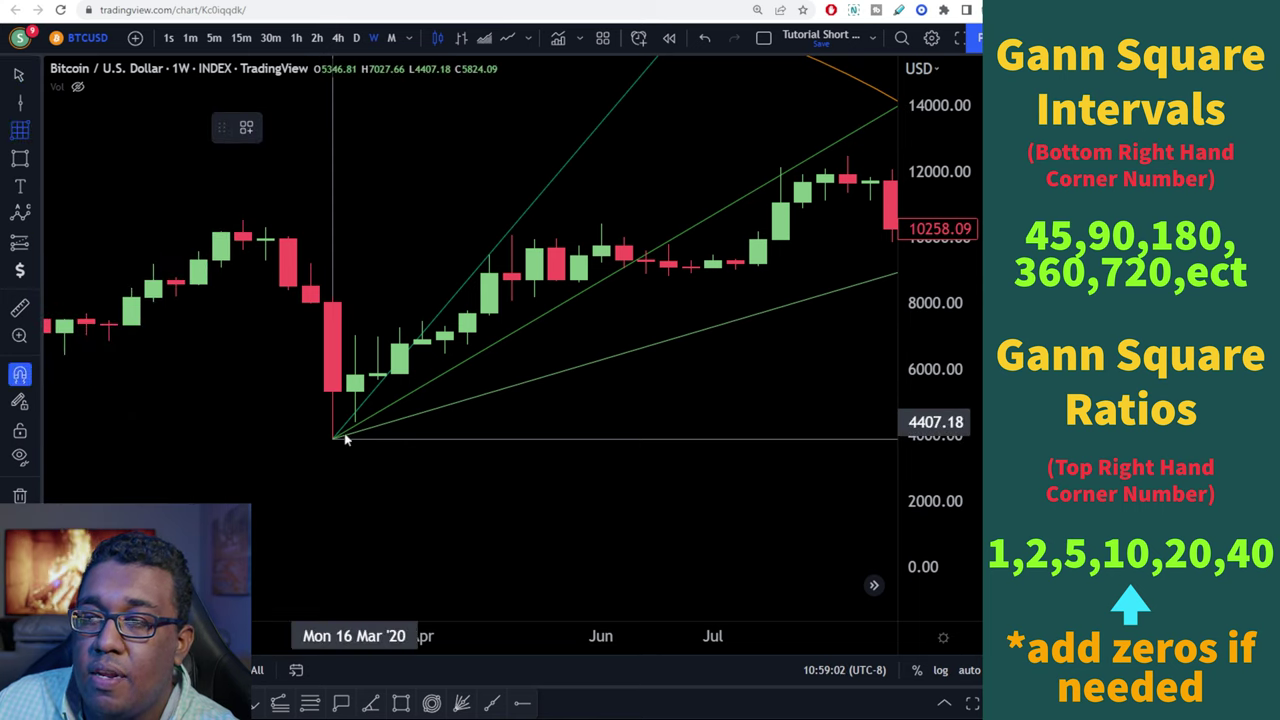
click(333, 438)
click(703, 141)
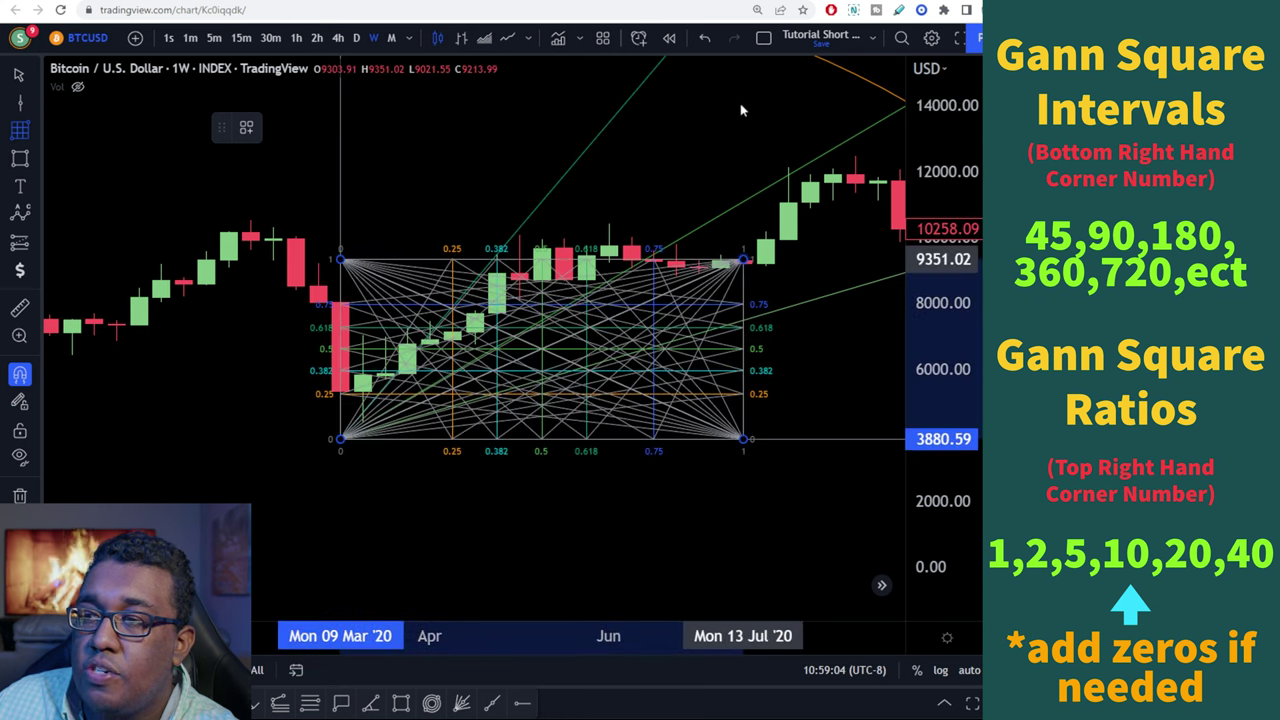
click(742, 112)
Step: With magnet snapping off, stretch the Gann Box's upper end corner to the Gann Square's corner at 21 August 2023, about 76004
scroll(572, 205, down, 2)
click(15, 381)
scroll(395, 271, down, 6)
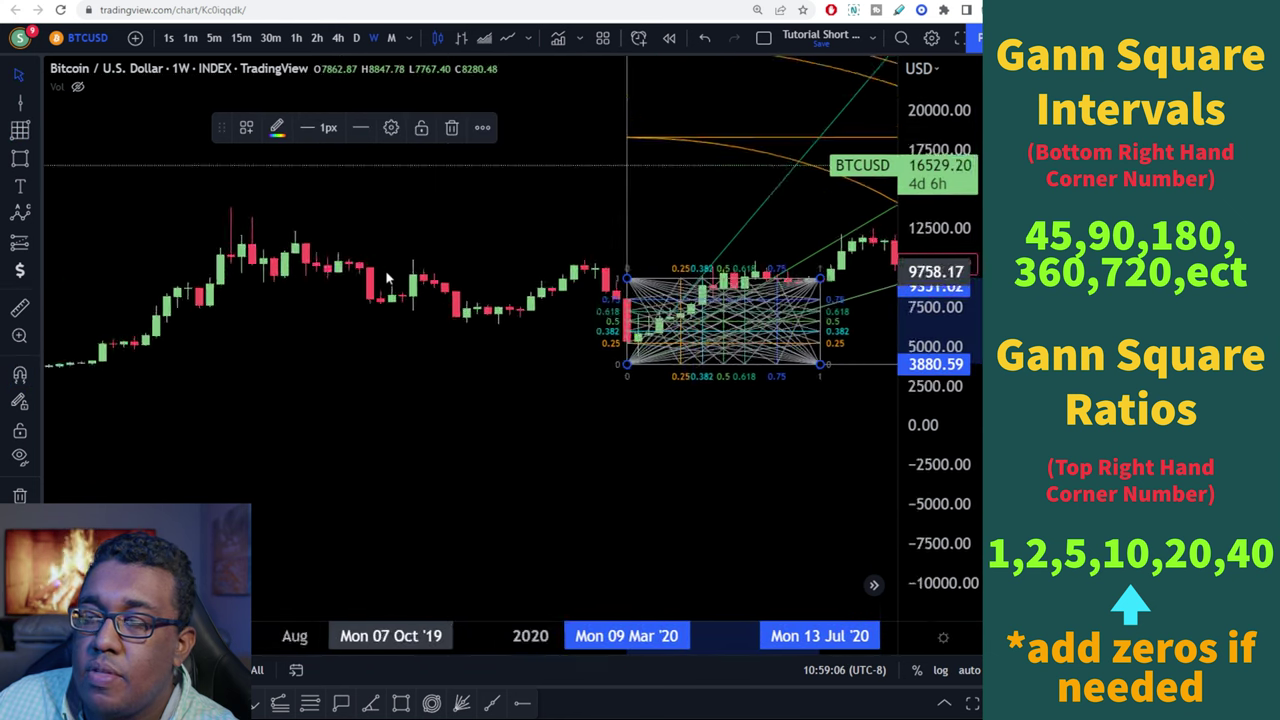
drag(667, 180, 124, 335)
scroll(240, 345, down, 2)
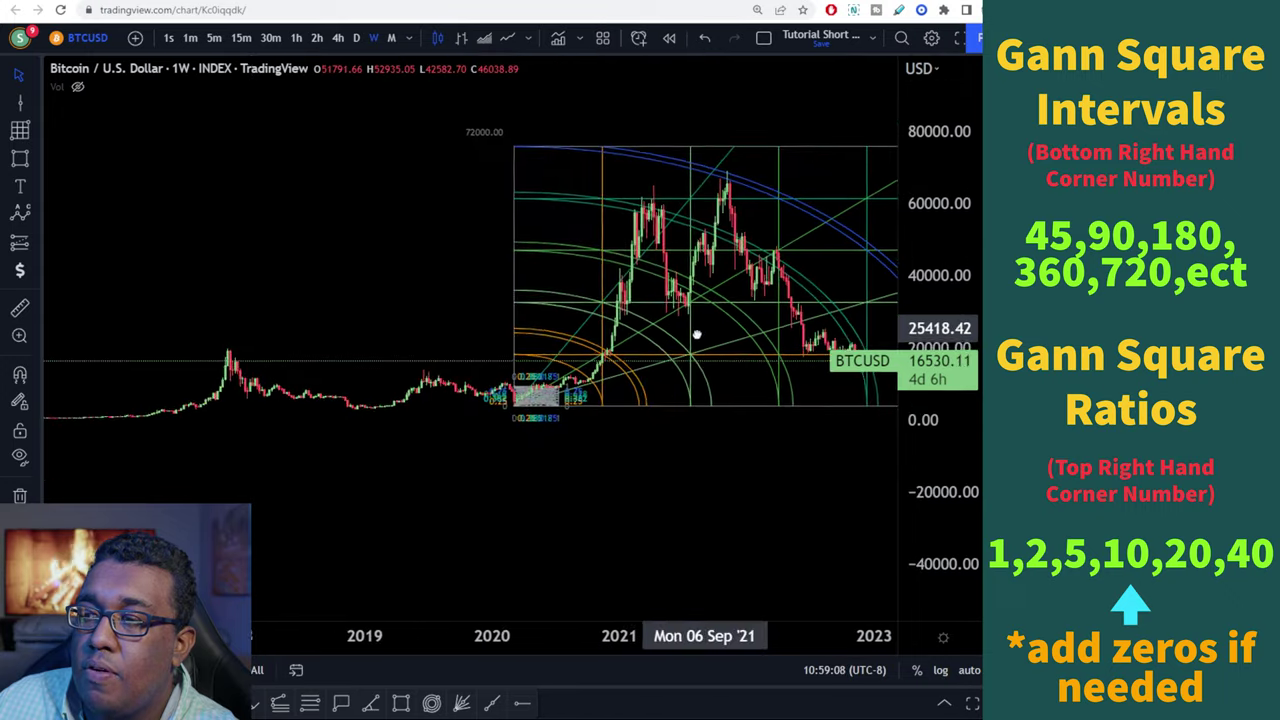
drag(697, 331, 414, 423)
mouse_move(268, 483)
mouse_down()
mouse_move(500, 306)
mouse_move(665, 242)
mouse_up()
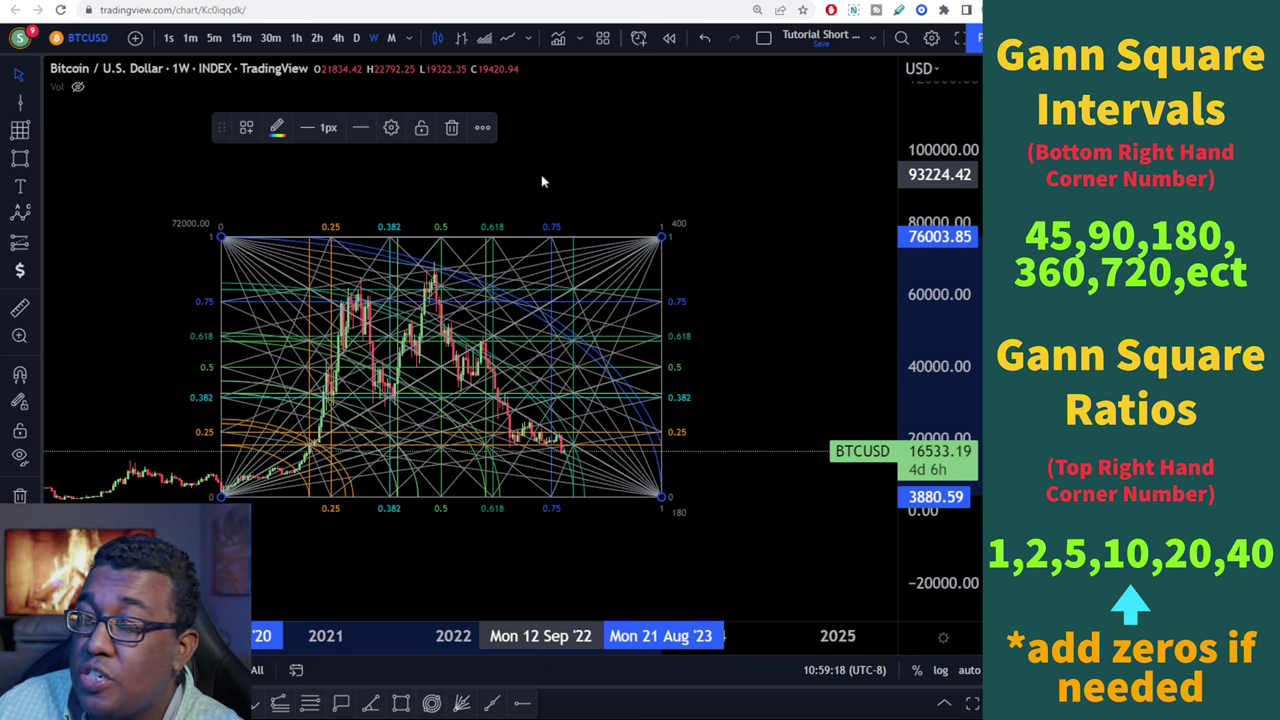
Step: Examine the Gann Box's price and time levels, corner coordinates and background opacity, with its settings dialog moved clear of the drawing
click(391, 128)
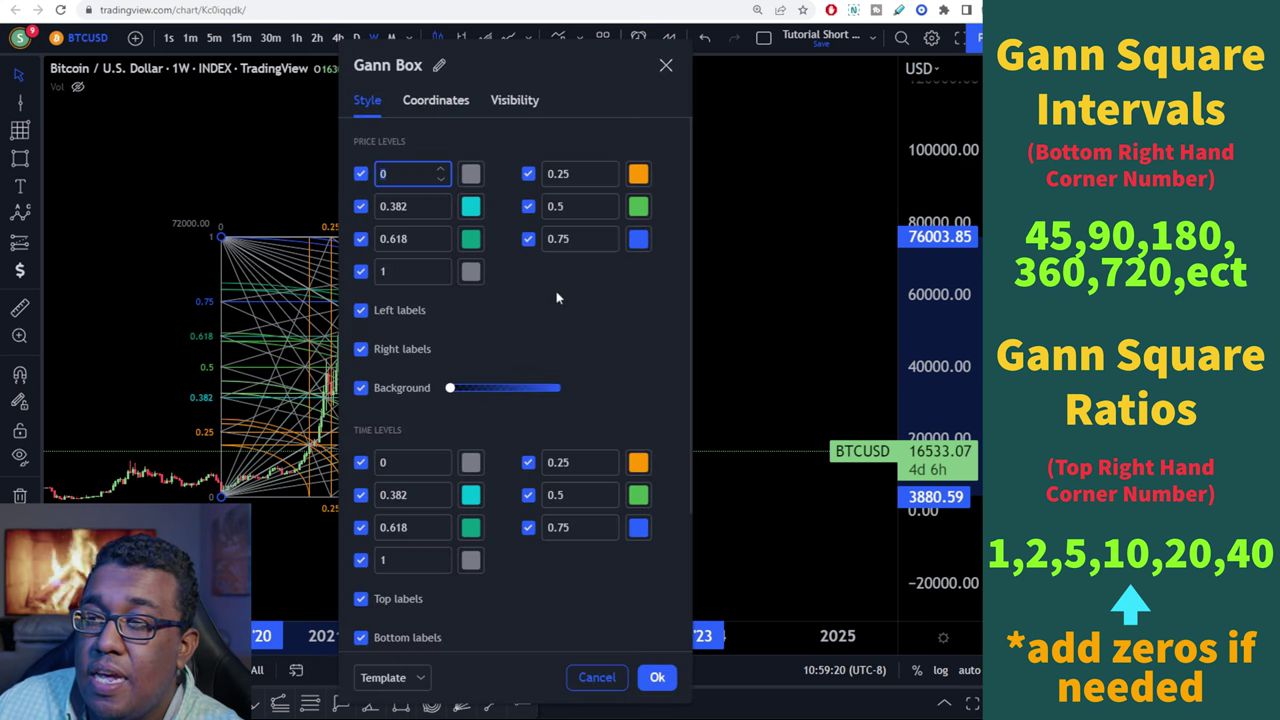
scroll(551, 323, down, 3)
click(436, 100)
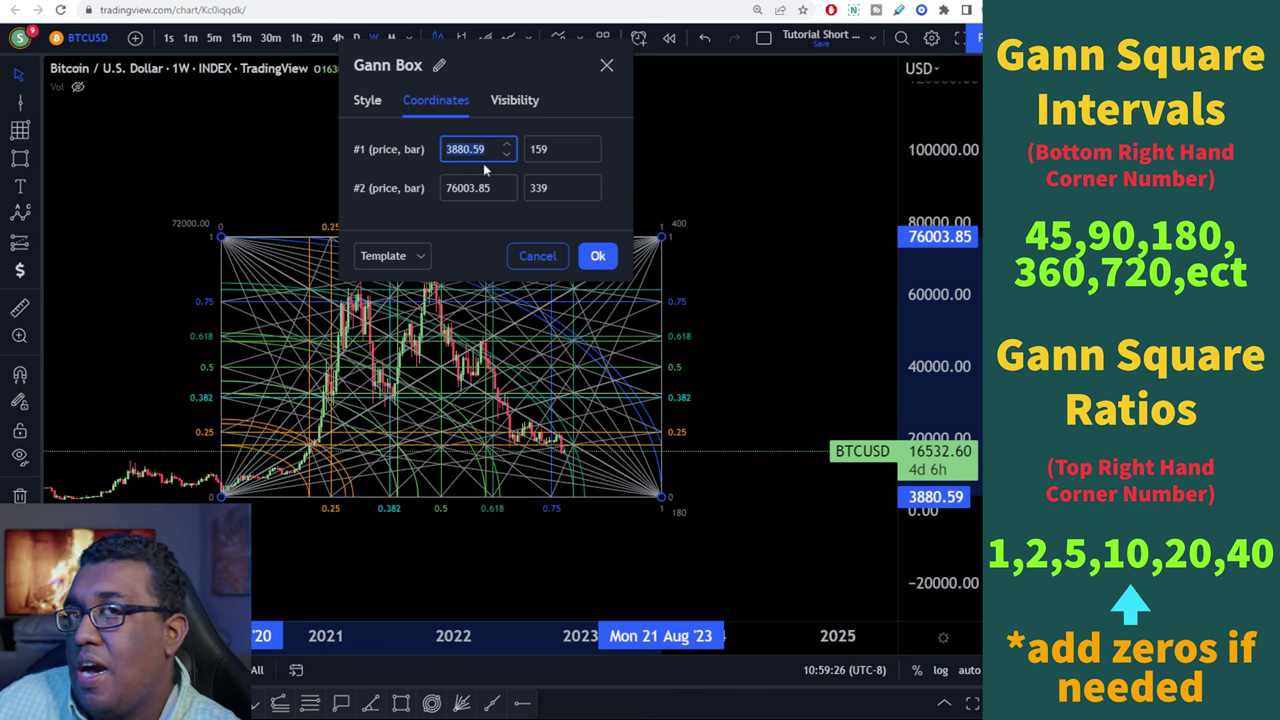
click(370, 106)
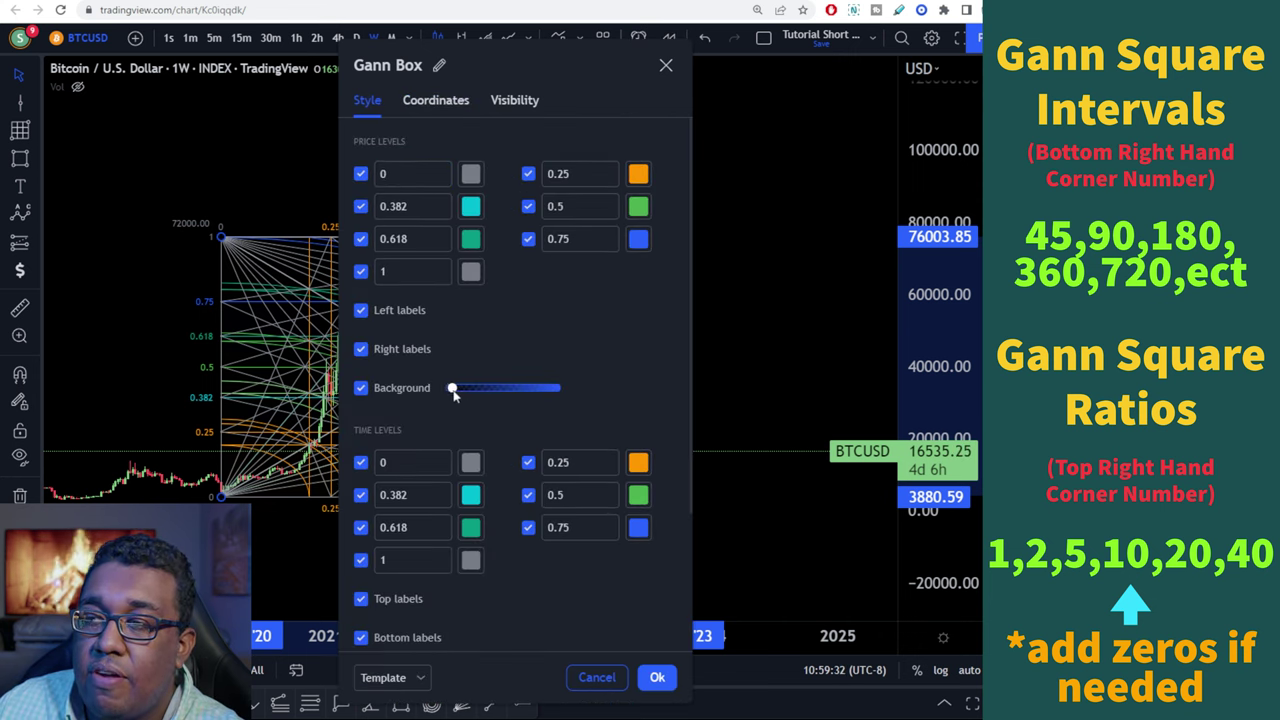
mouse_move(454, 394)
mouse_down()
mouse_move(559, 399)
mouse_move(449, 392)
mouse_up()
drag(520, 67, 767, 73)
mouse_move(697, 394)
mouse_down()
mouse_move(751, 394)
mouse_move(695, 394)
mouse_up()
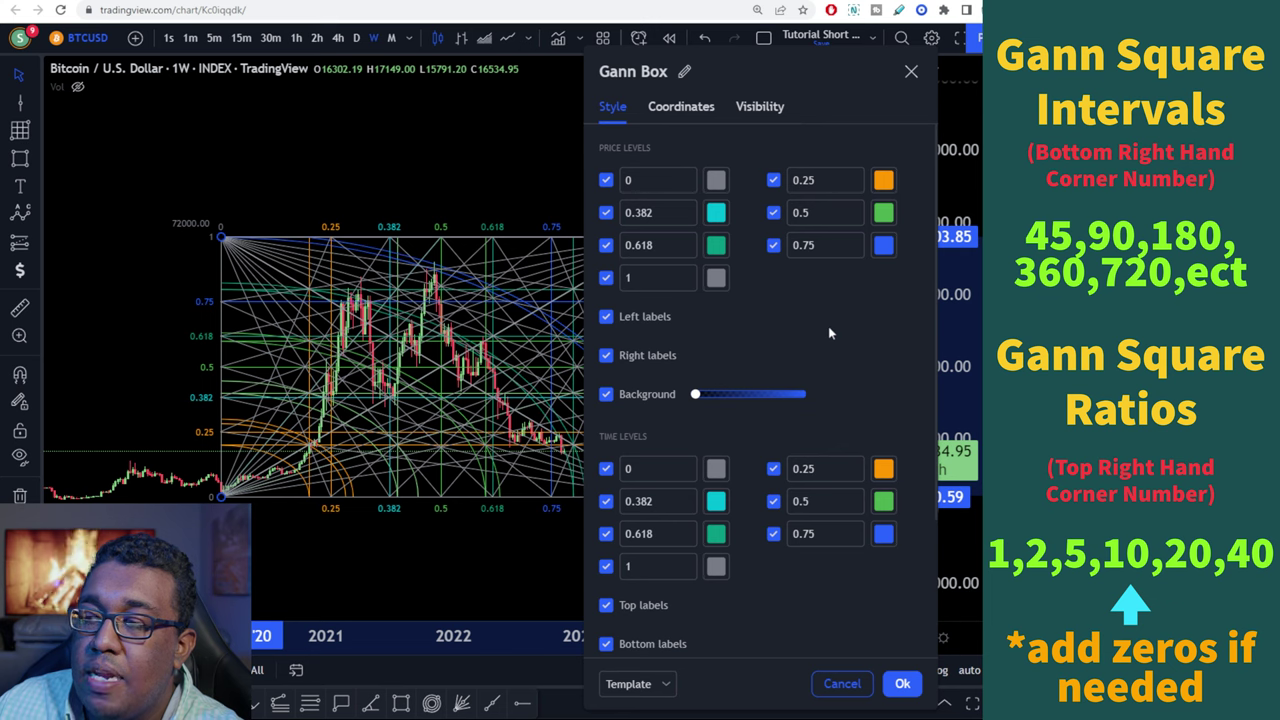
Step: Hide the Gann Box's angles to compare, show them again and accept the settings
scroll(828, 326, down, 3)
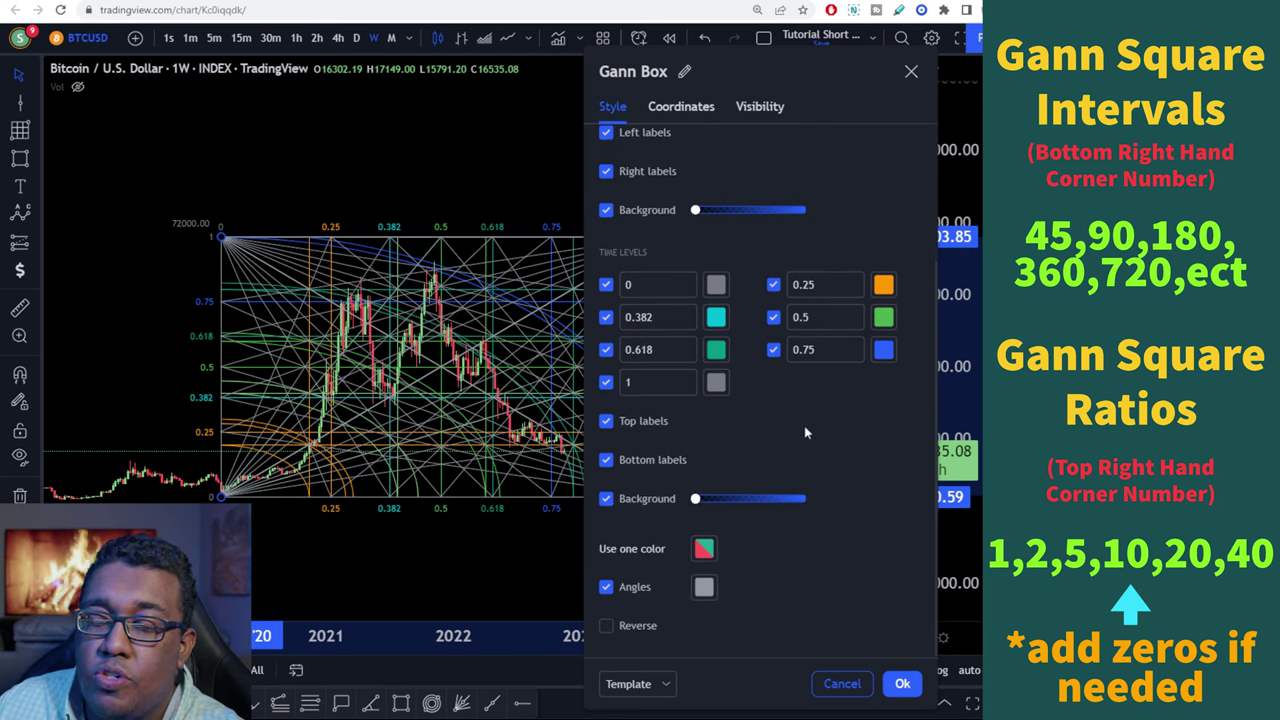
click(606, 588)
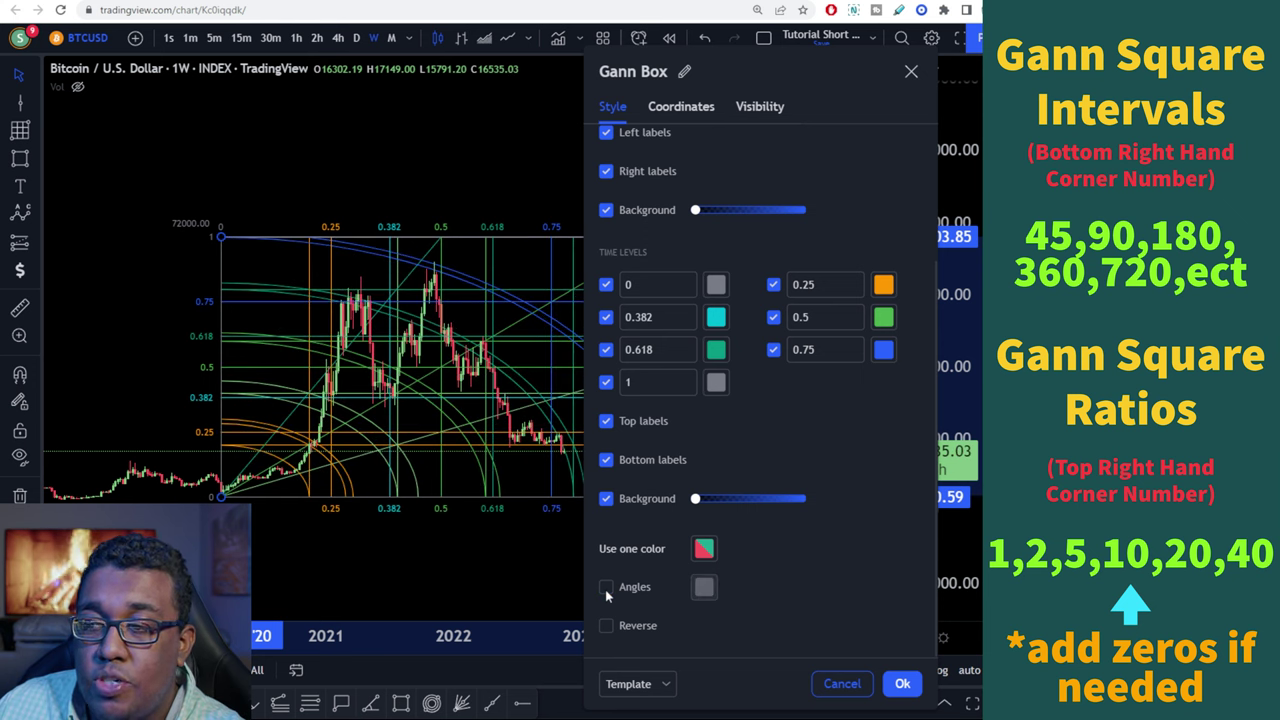
click(606, 588)
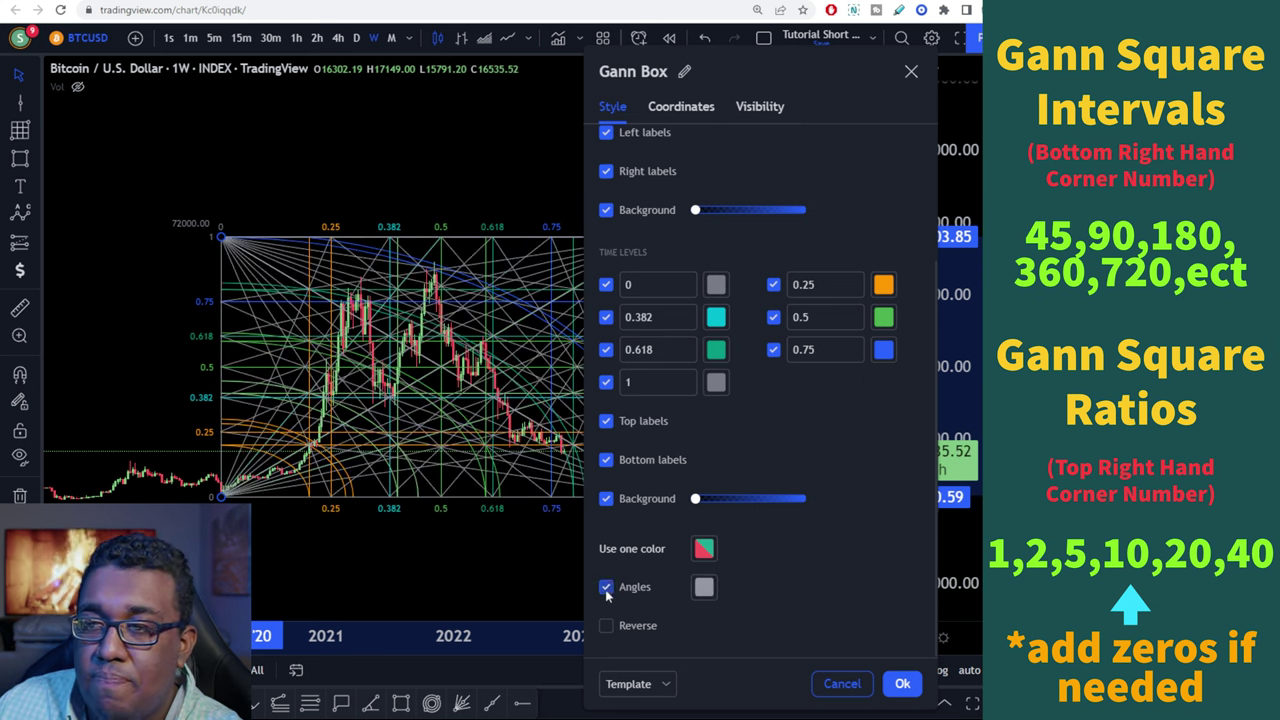
click(902, 683)
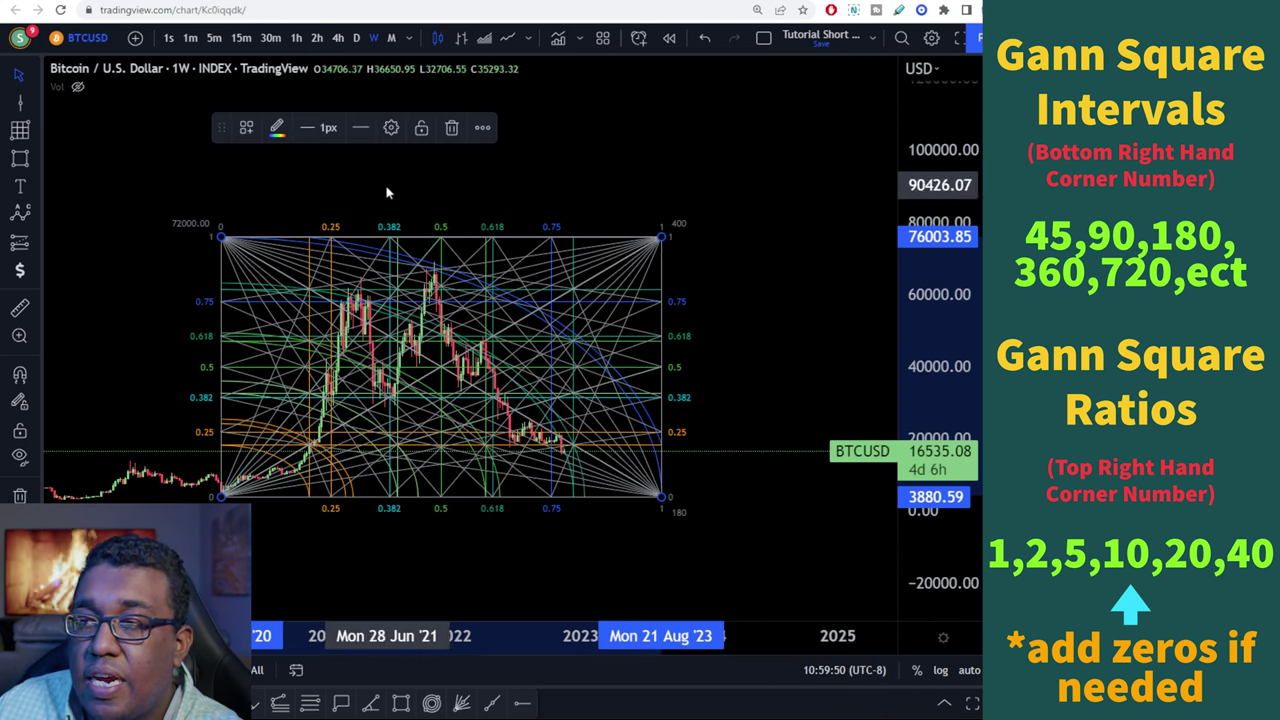
Step: Examine the overlaid Gann Square and Gann Box on the weekly chart, from the March 2020 low to the far corner
drag(386, 191, 517, 137)
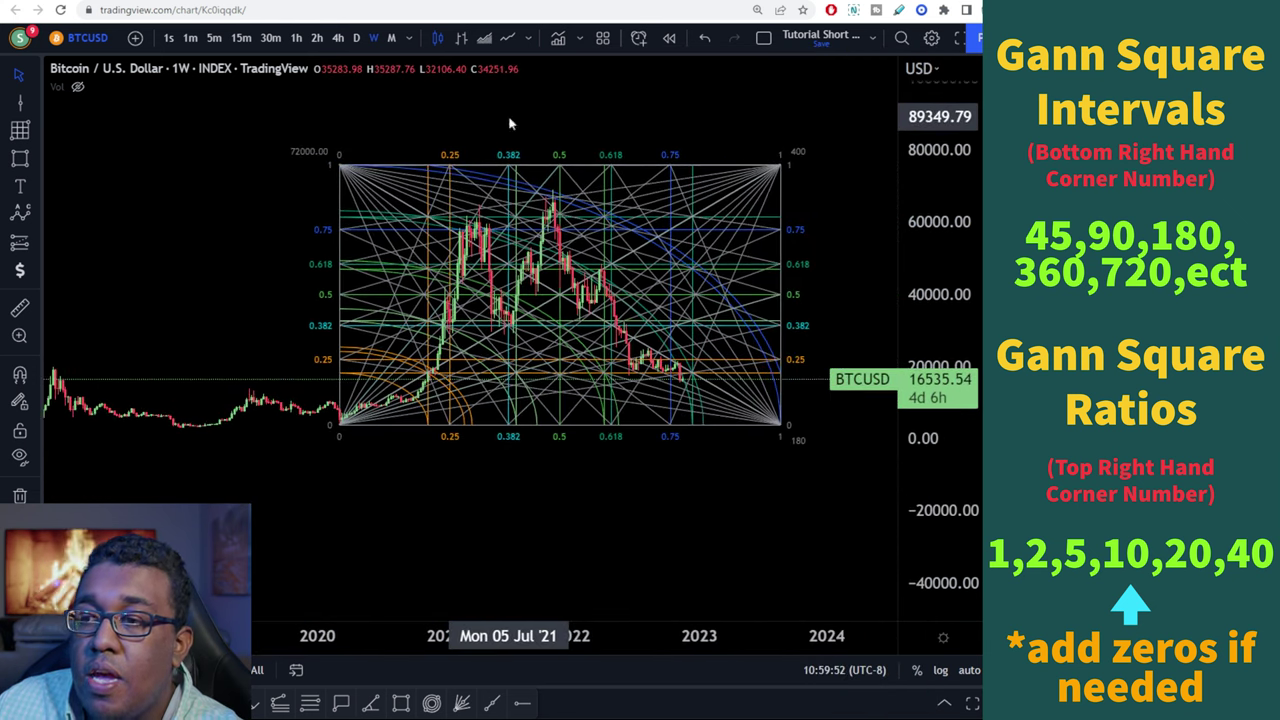
scroll(440, 230, up, 5)
scroll(440, 230, up, 1)
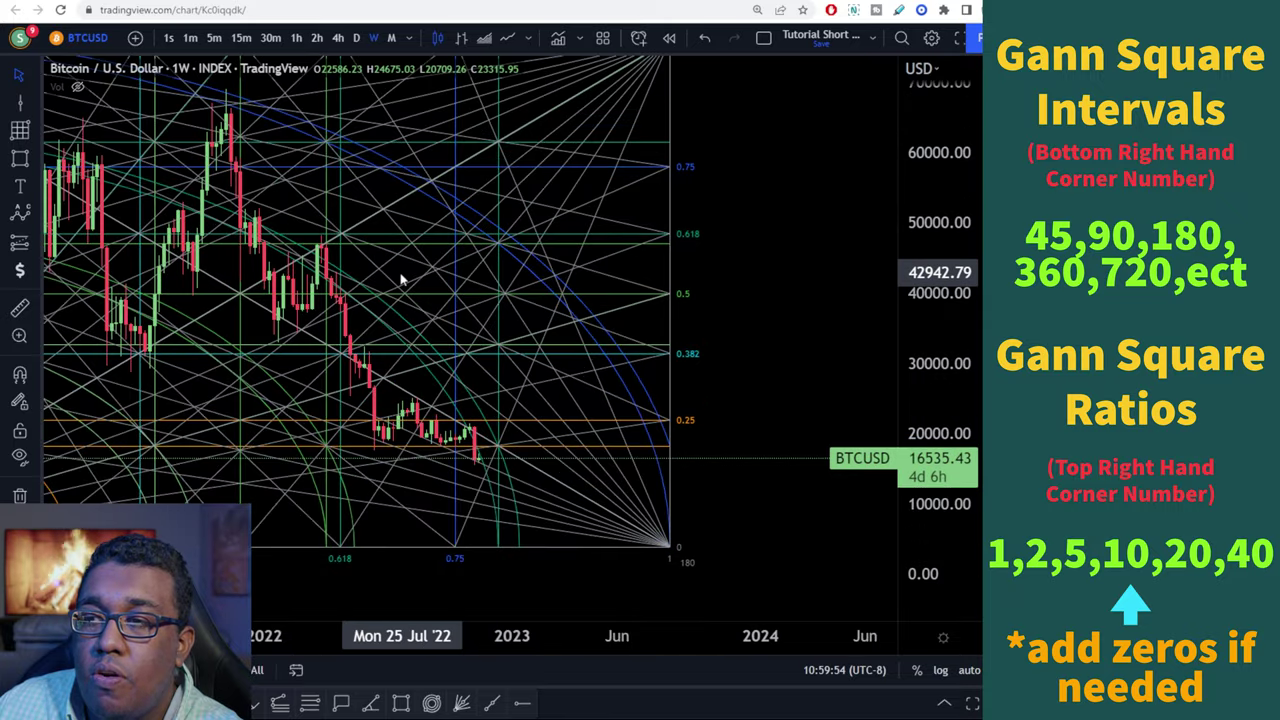
drag(403, 277, 643, 160)
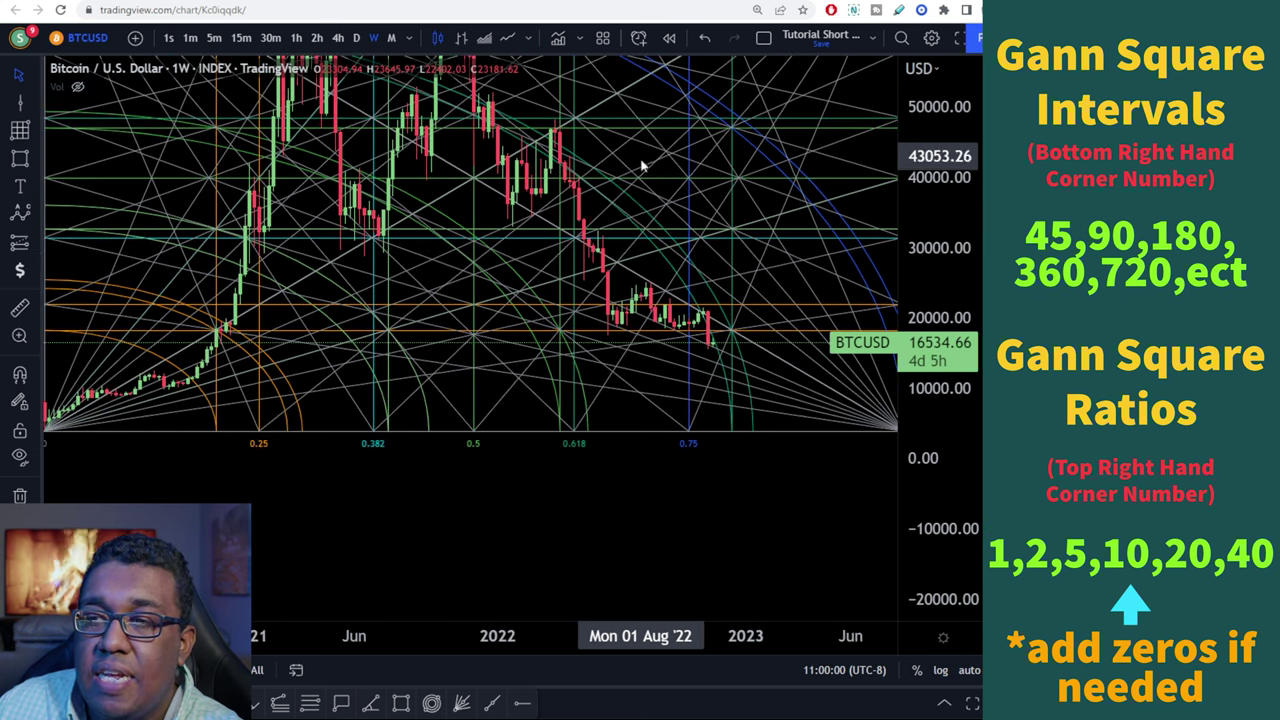
scroll(603, 217, up, 2)
scroll(480, 243, down, 4)
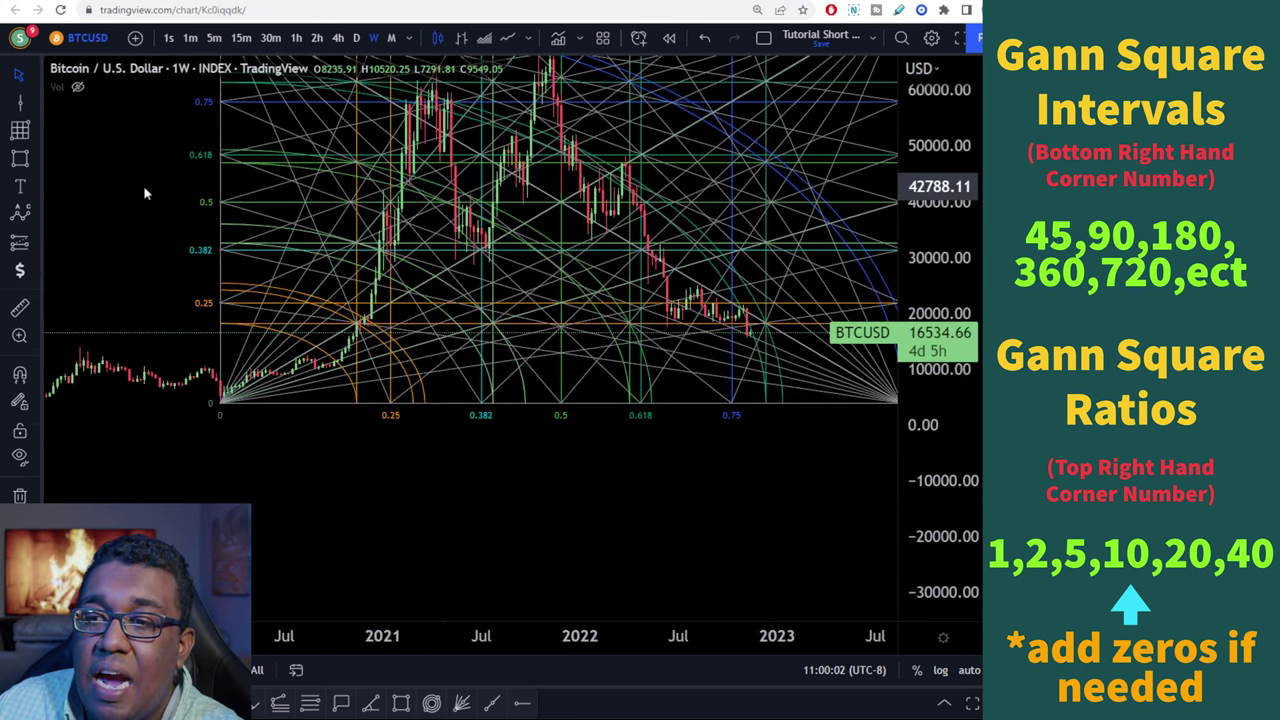
drag(145, 193, 141, 249)
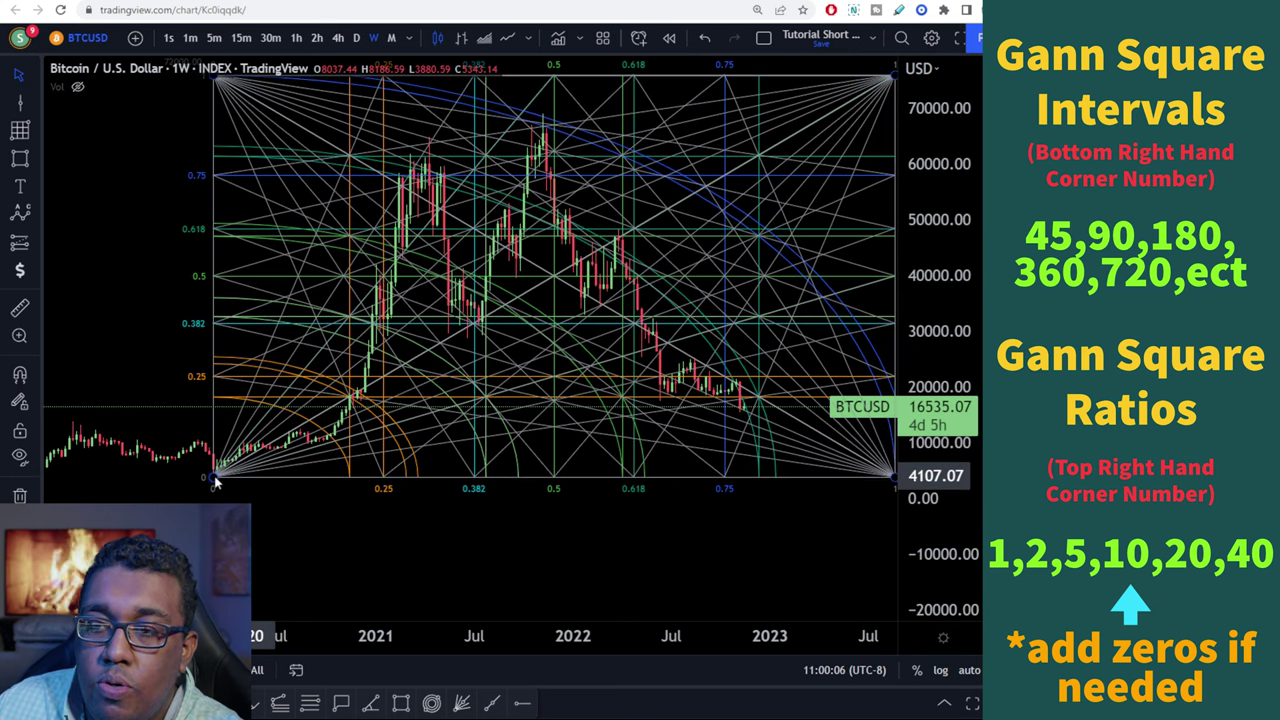
drag(123, 313, 101, 320)
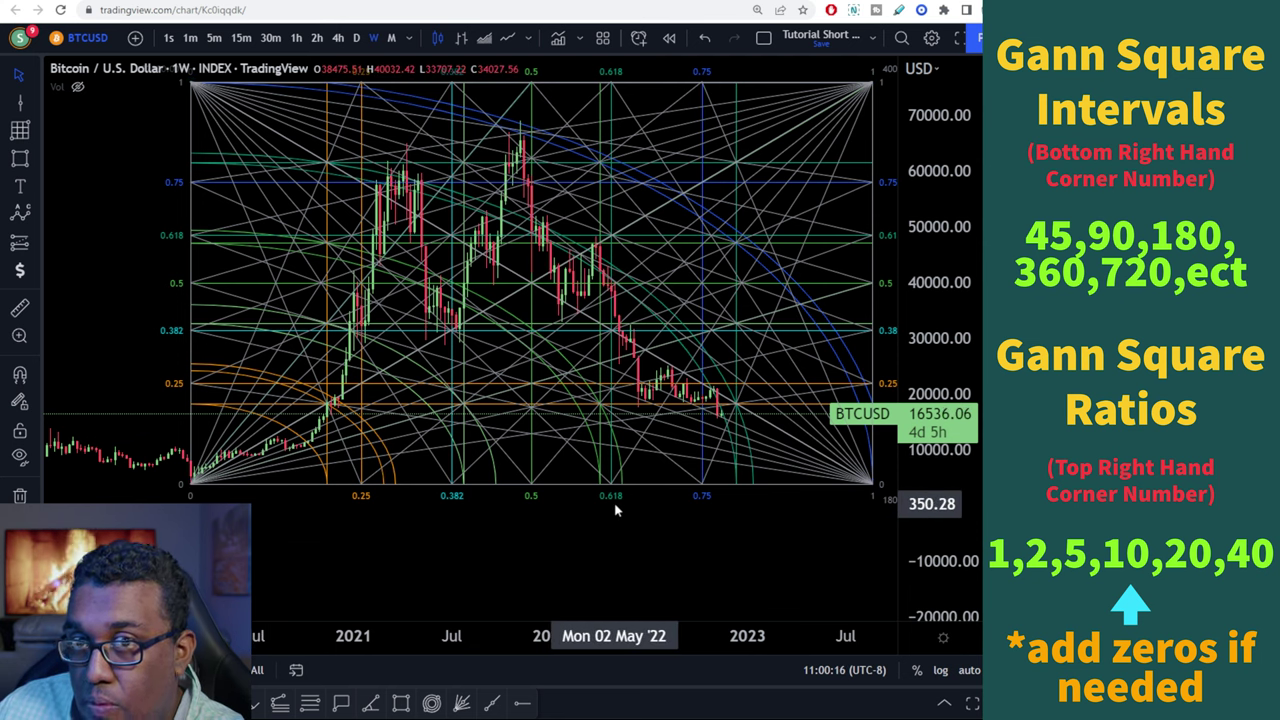
drag(537, 537, 669, 493)
scroll(269, 268, up, 3)
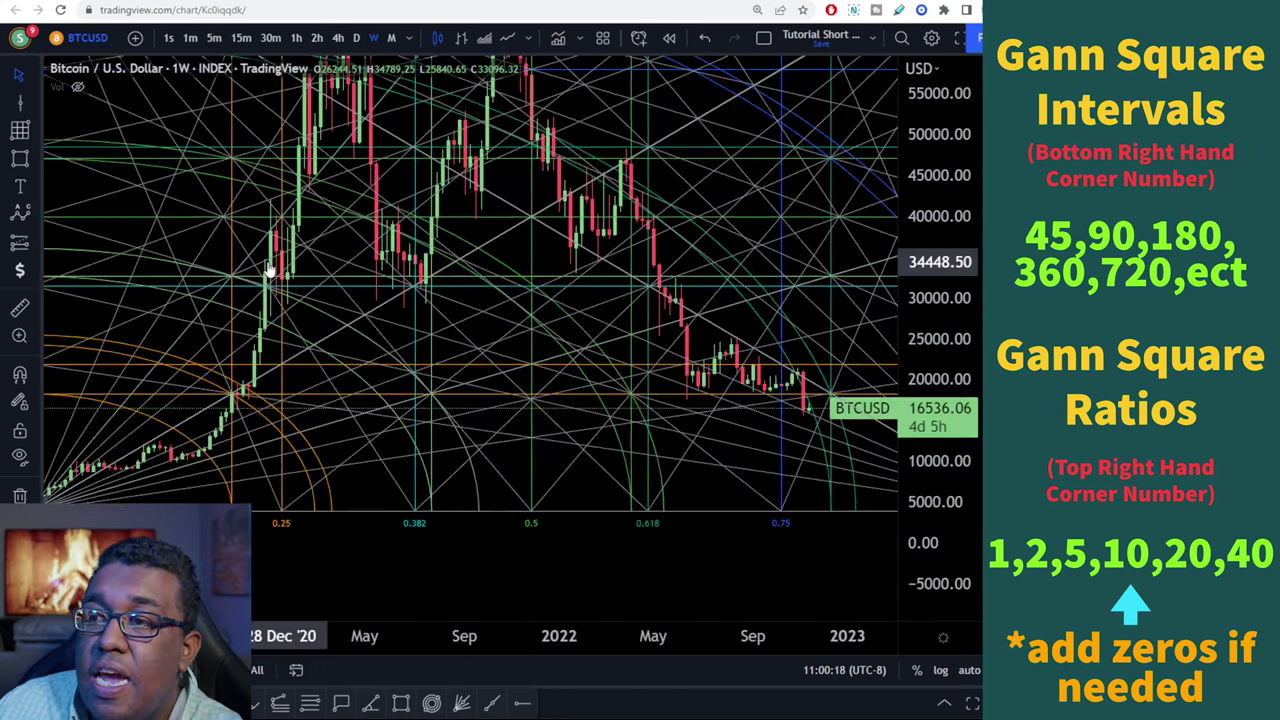
Step: Inspect how weekly candles from late 2020 through November 2022 meet the Gann angles, arcs and level lines
scroll(268, 270, up, 2)
drag(243, 323, 640, 343)
scroll(517, 347, up, 3)
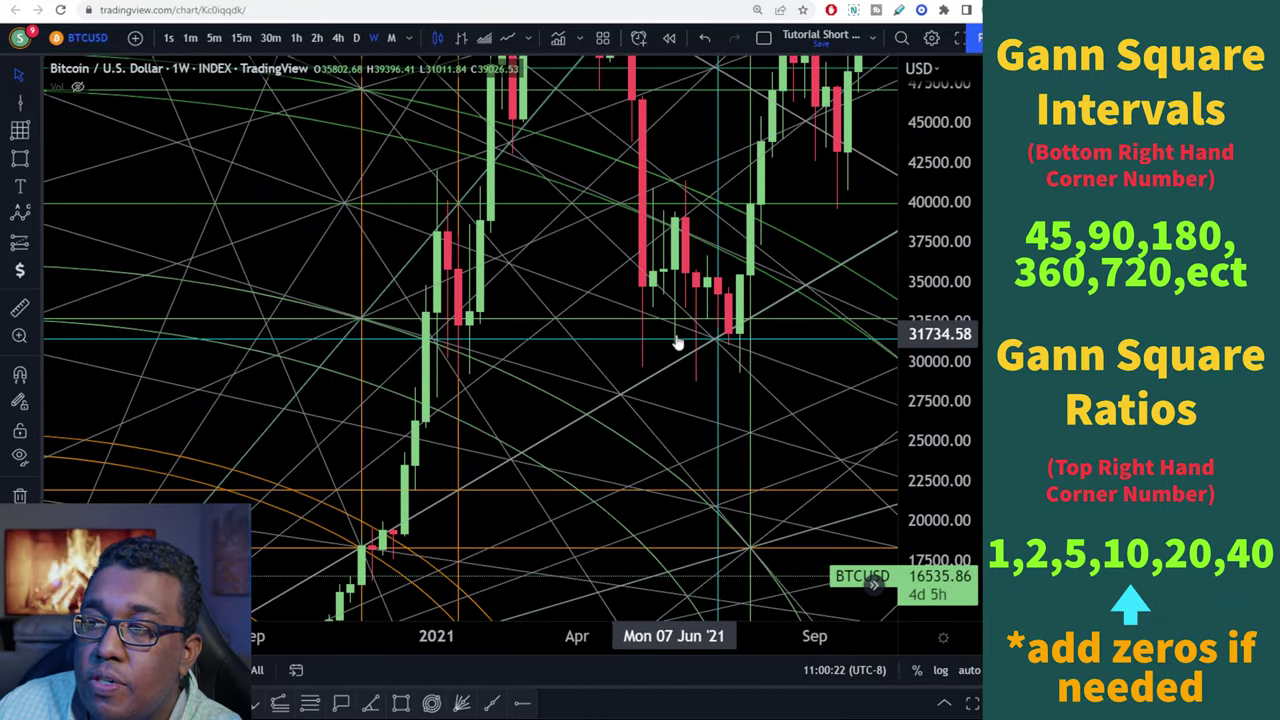
drag(691, 394, 477, 354)
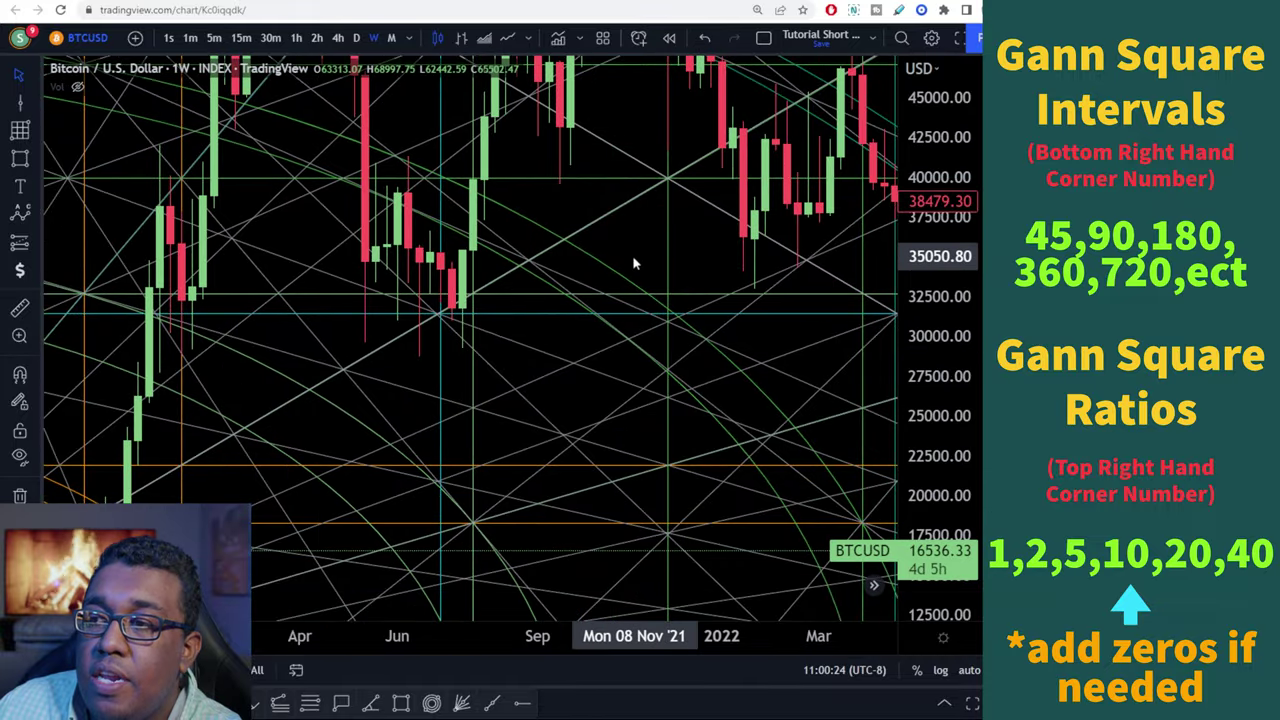
drag(633, 263, 260, 197)
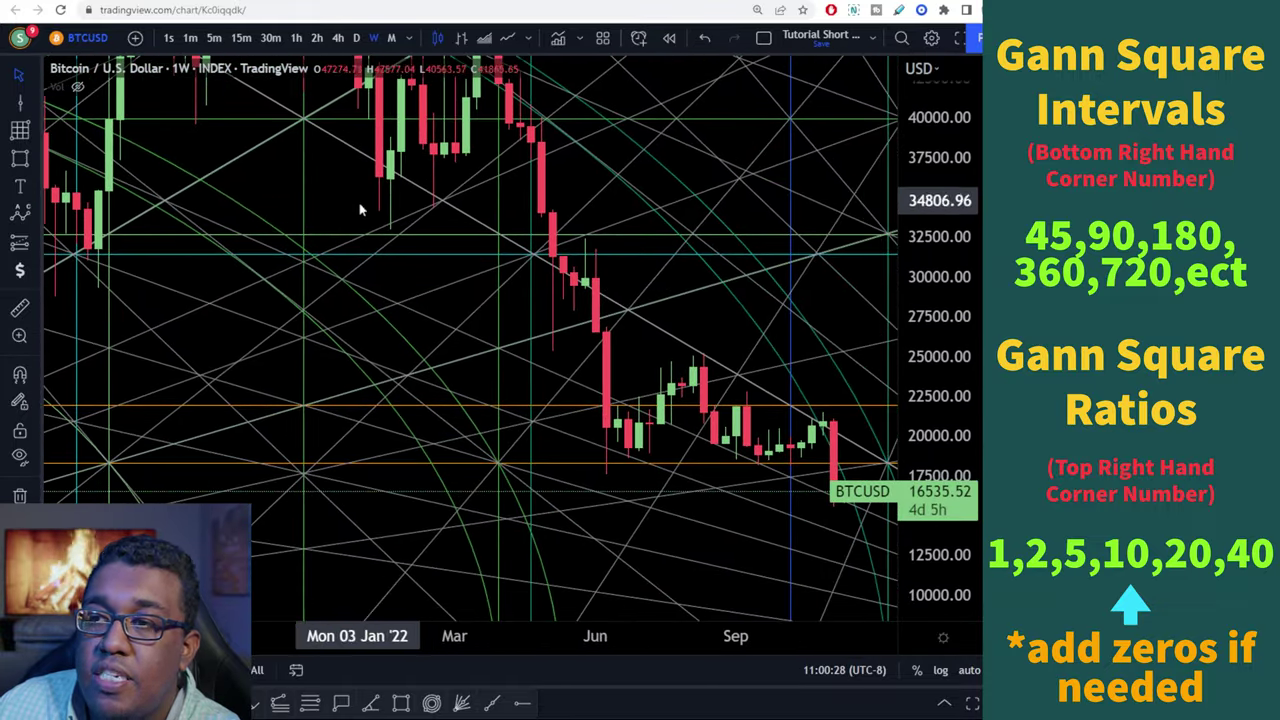
drag(420, 268, 312, 142)
scroll(557, 298, up, 4)
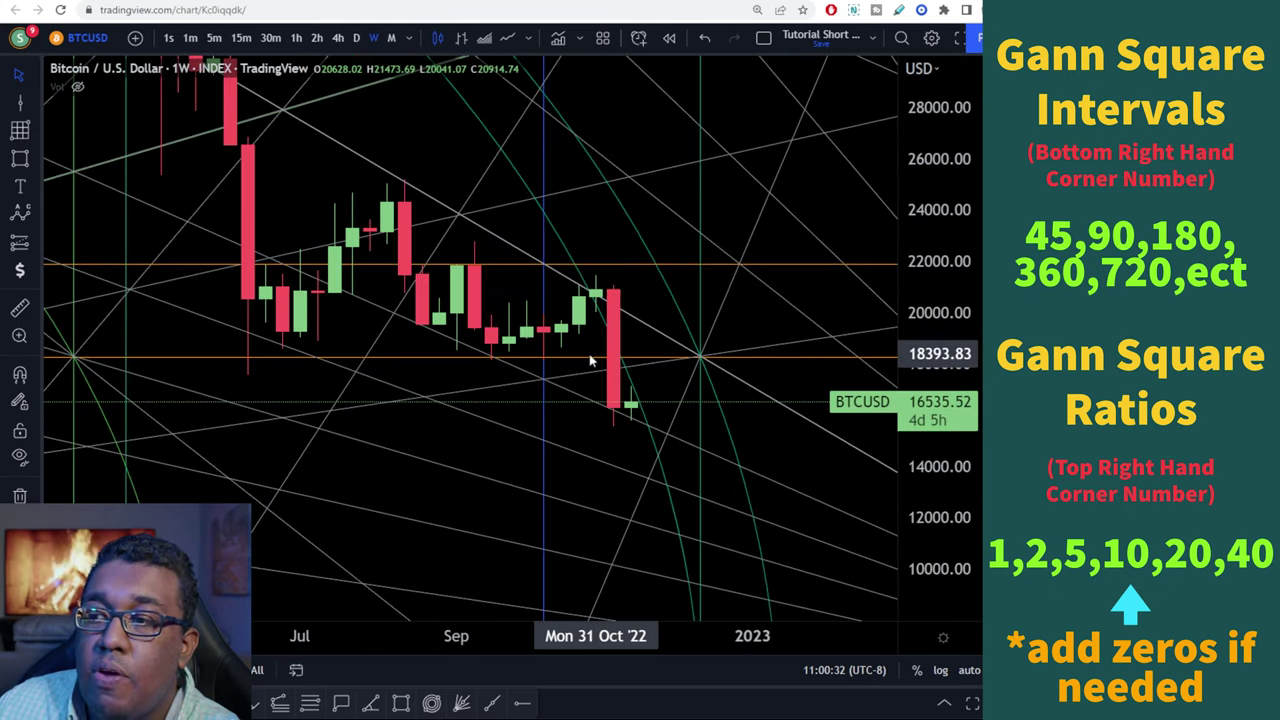
scroll(720, 263, up, 5)
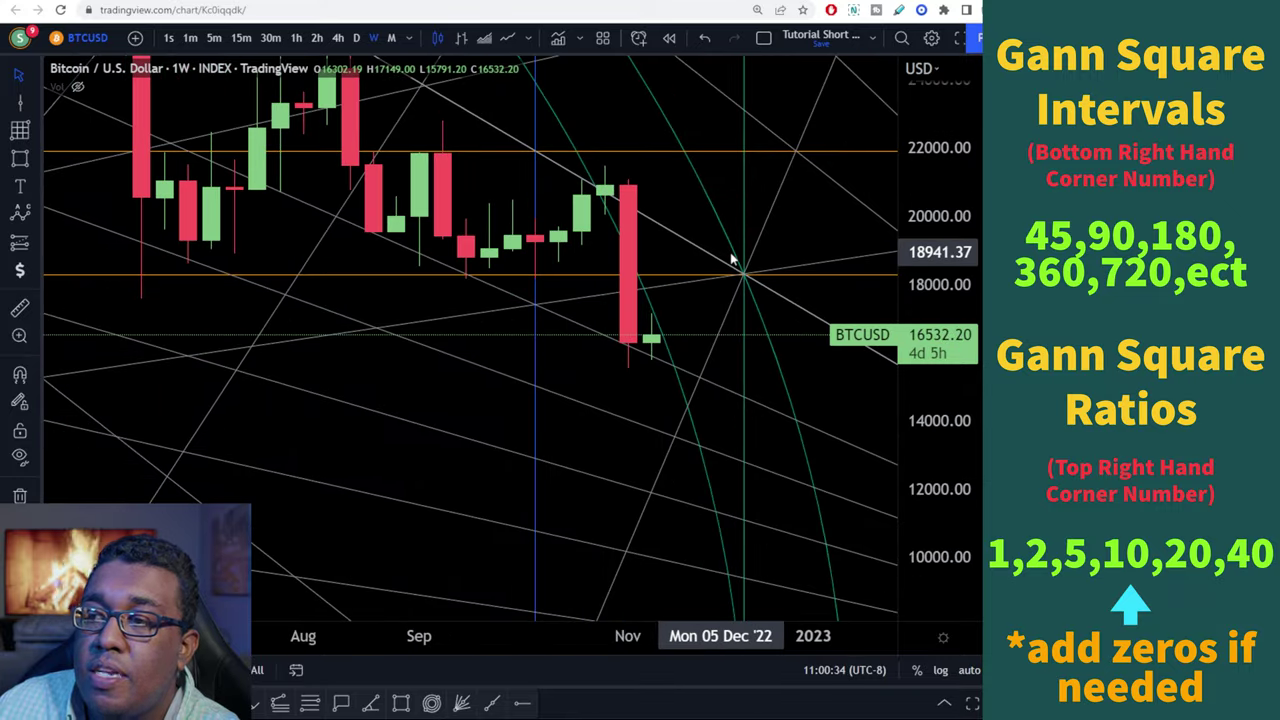
scroll(730, 260, up, 2)
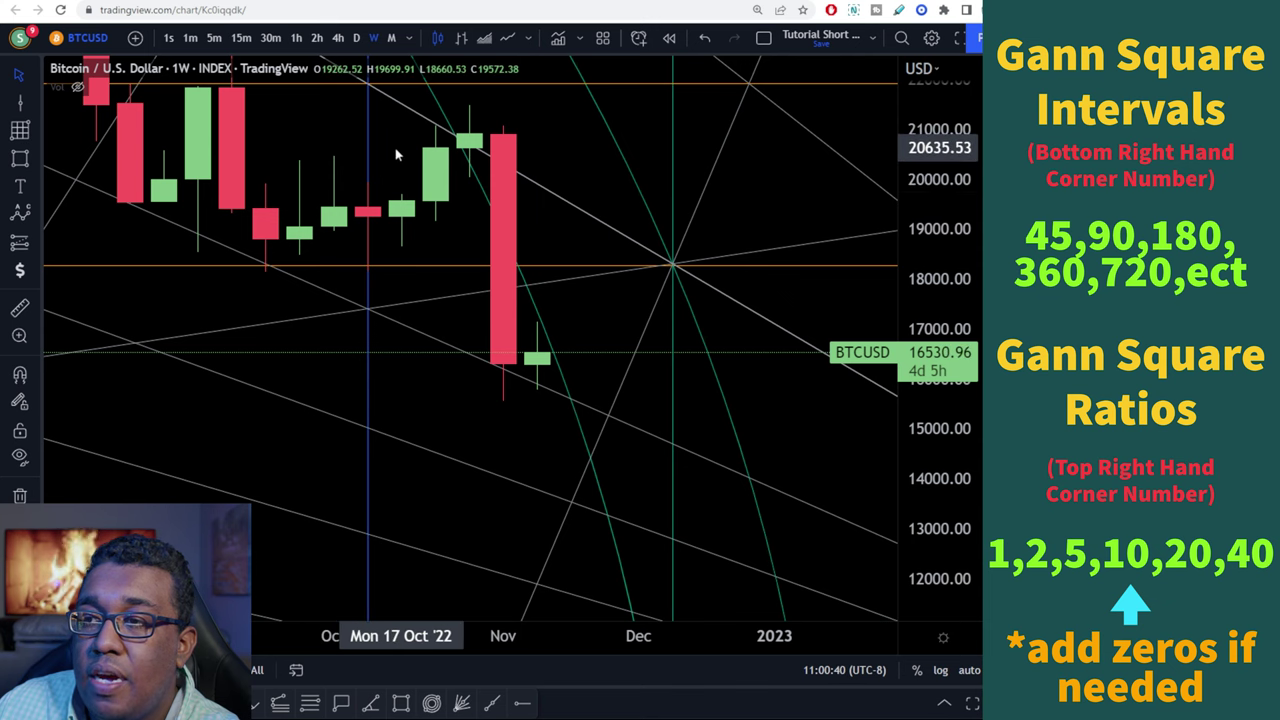
drag(397, 151, 496, 150)
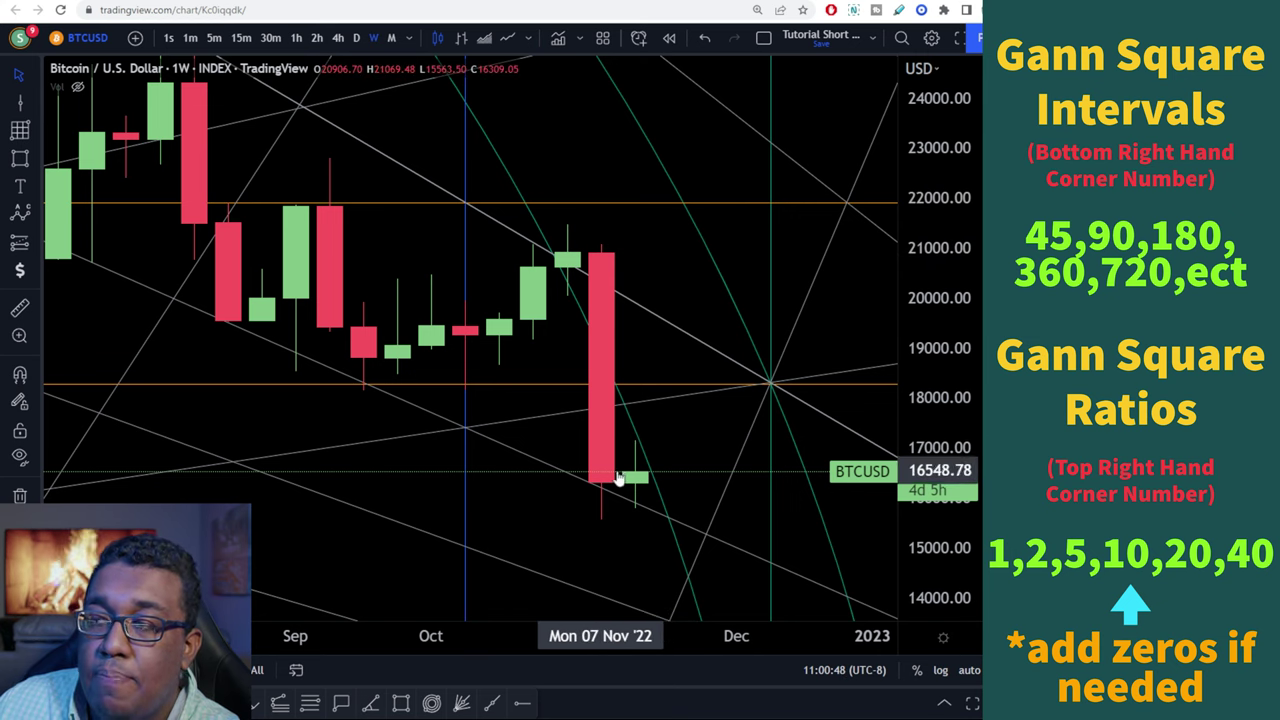
drag(443, 246, 380, 131)
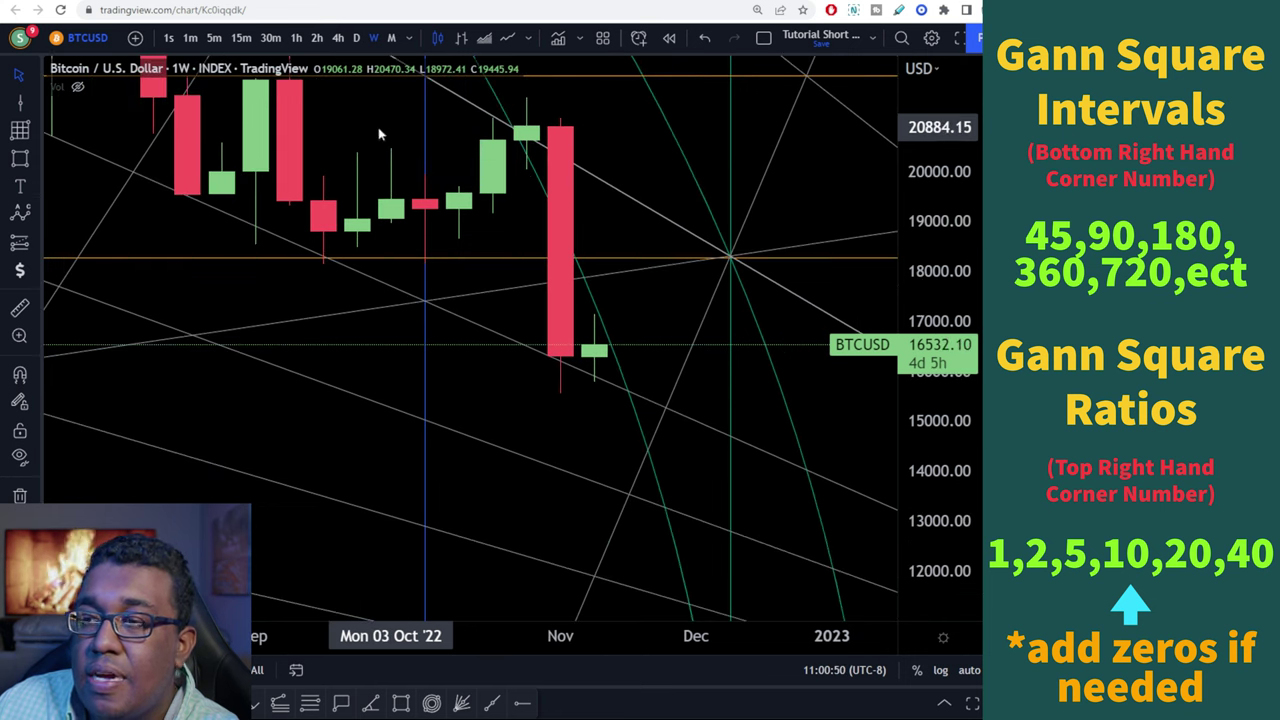
Step: Switch the chart to the daily timeframe and inspect the November 2022 candles against the Gann arc and angles
click(356, 38)
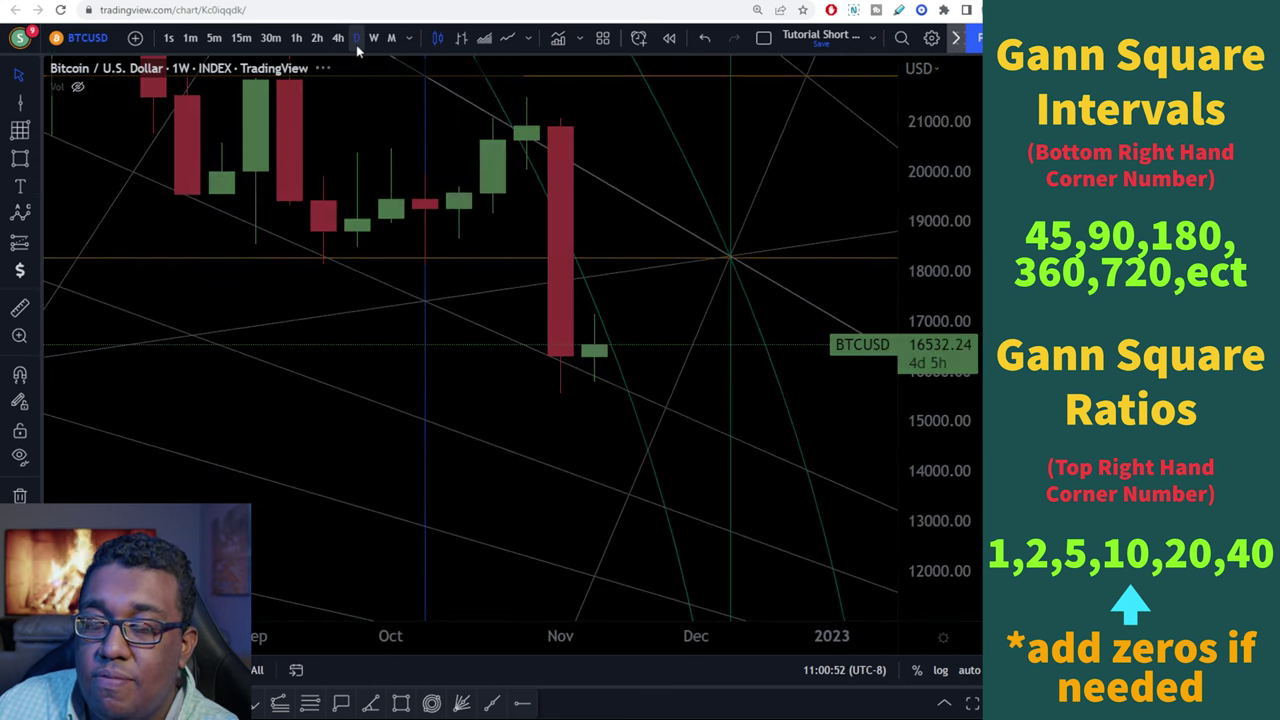
scroll(612, 252, up, 3)
drag(571, 417, 708, 426)
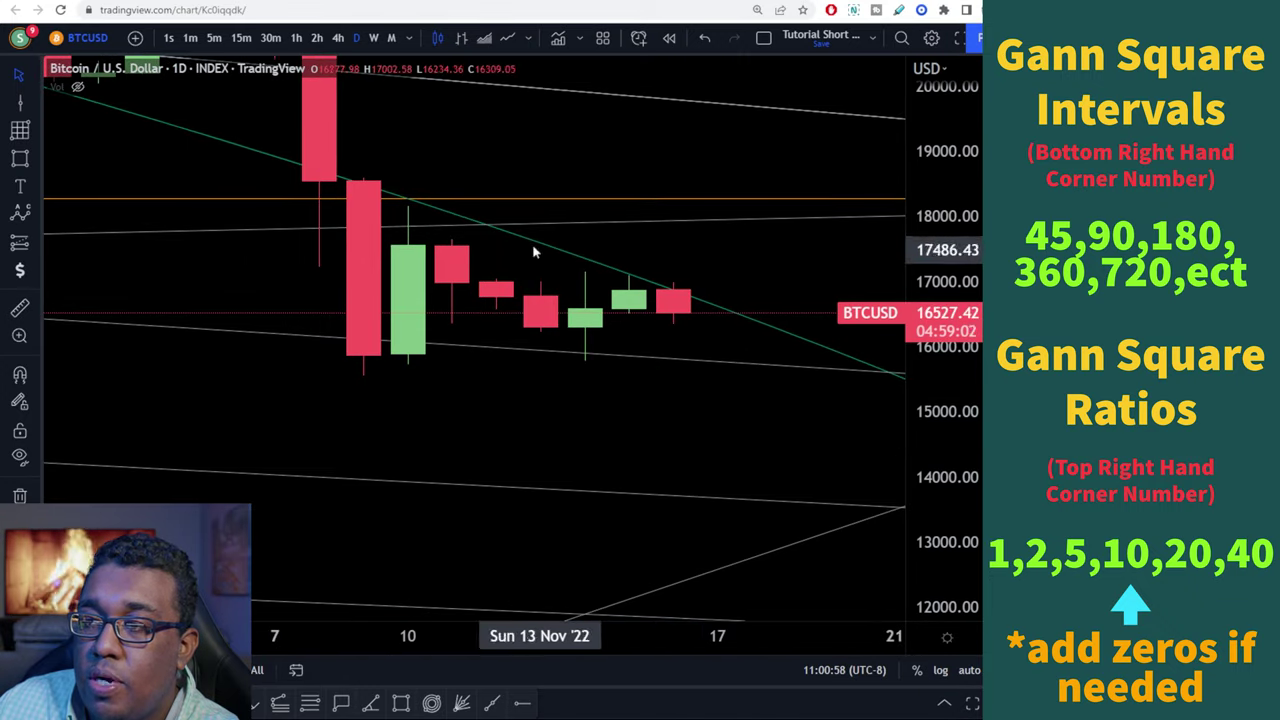
drag(590, 306, 571, 231)
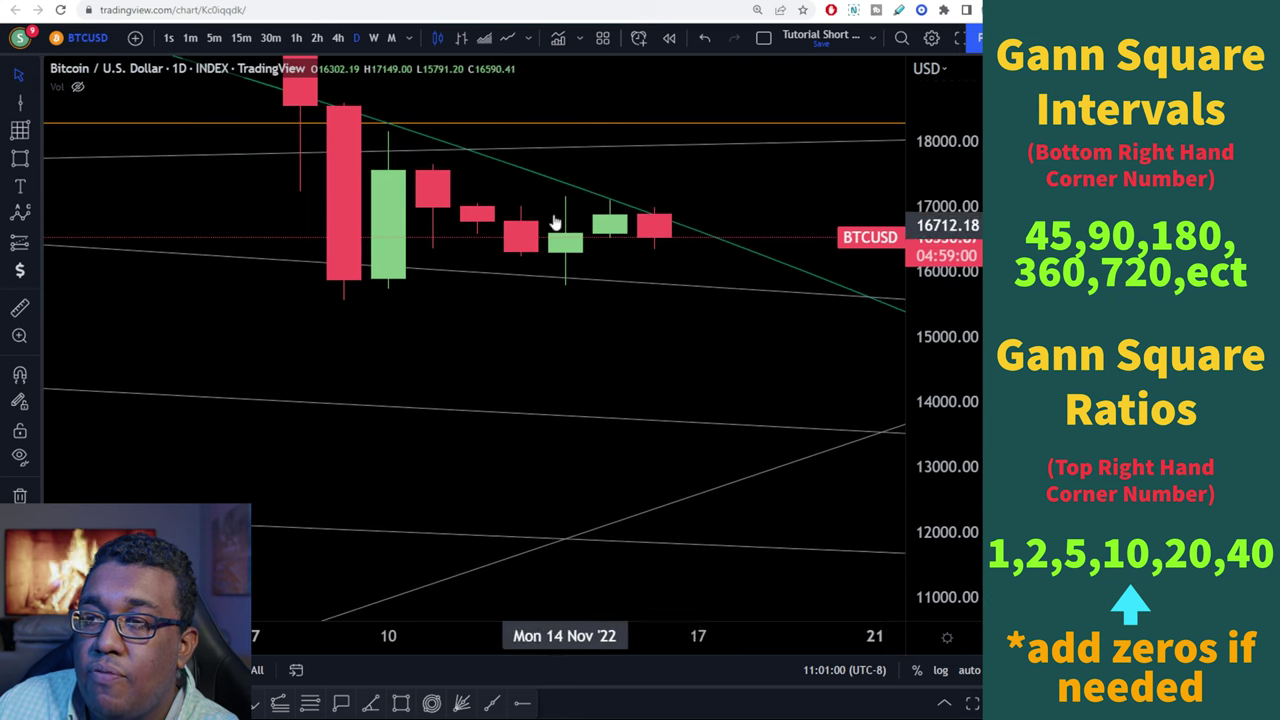
drag(503, 337, 585, 420)
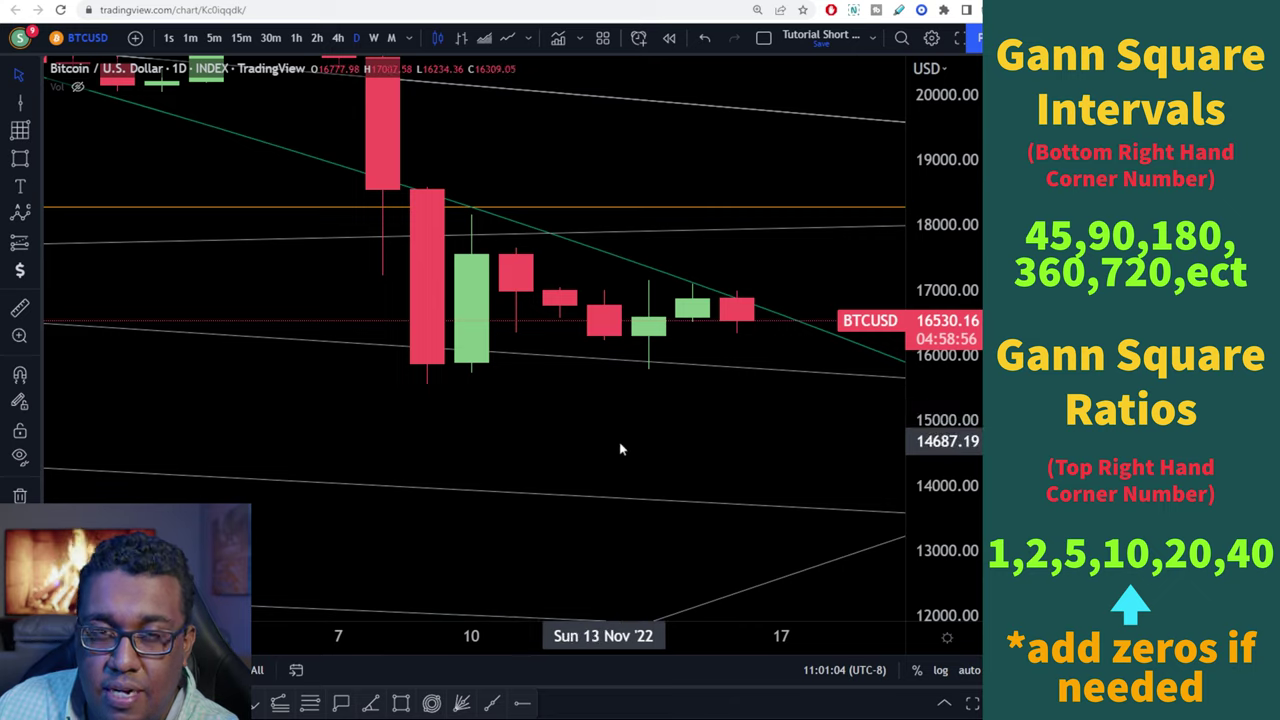
drag(620, 449, 510, 272)
scroll(680, 285, down, 5)
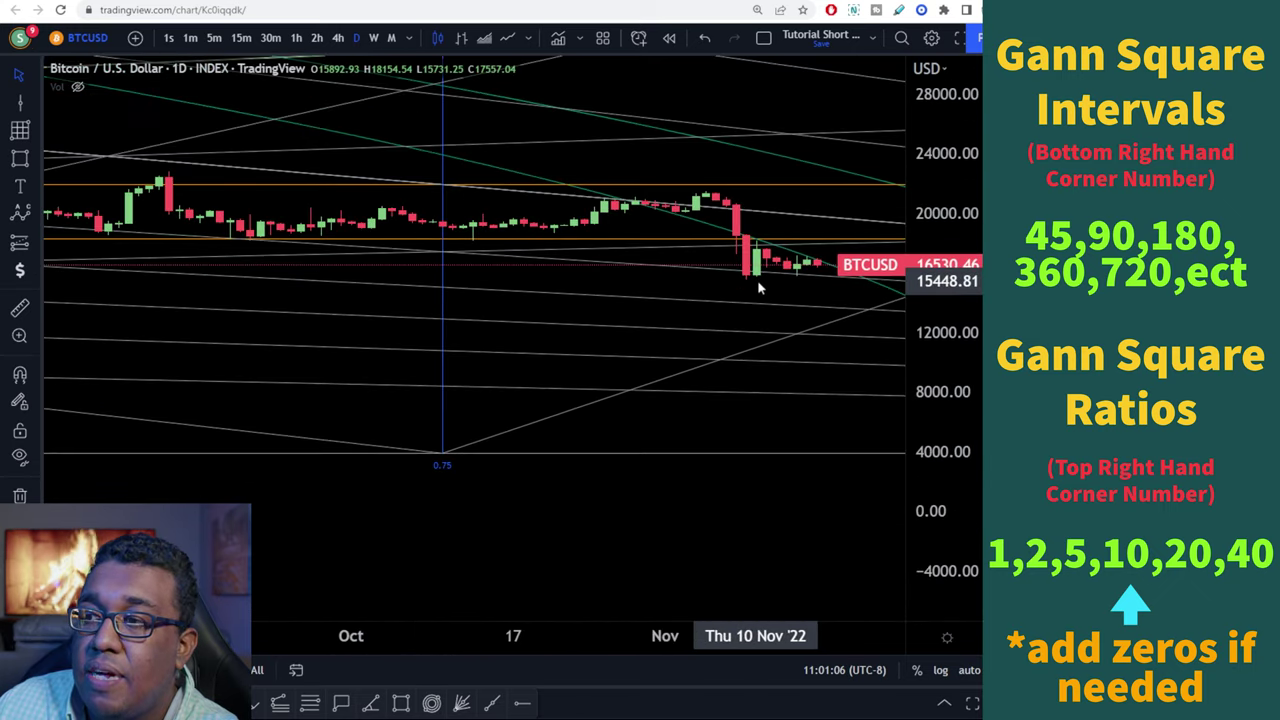
scroll(692, 298, down, 3)
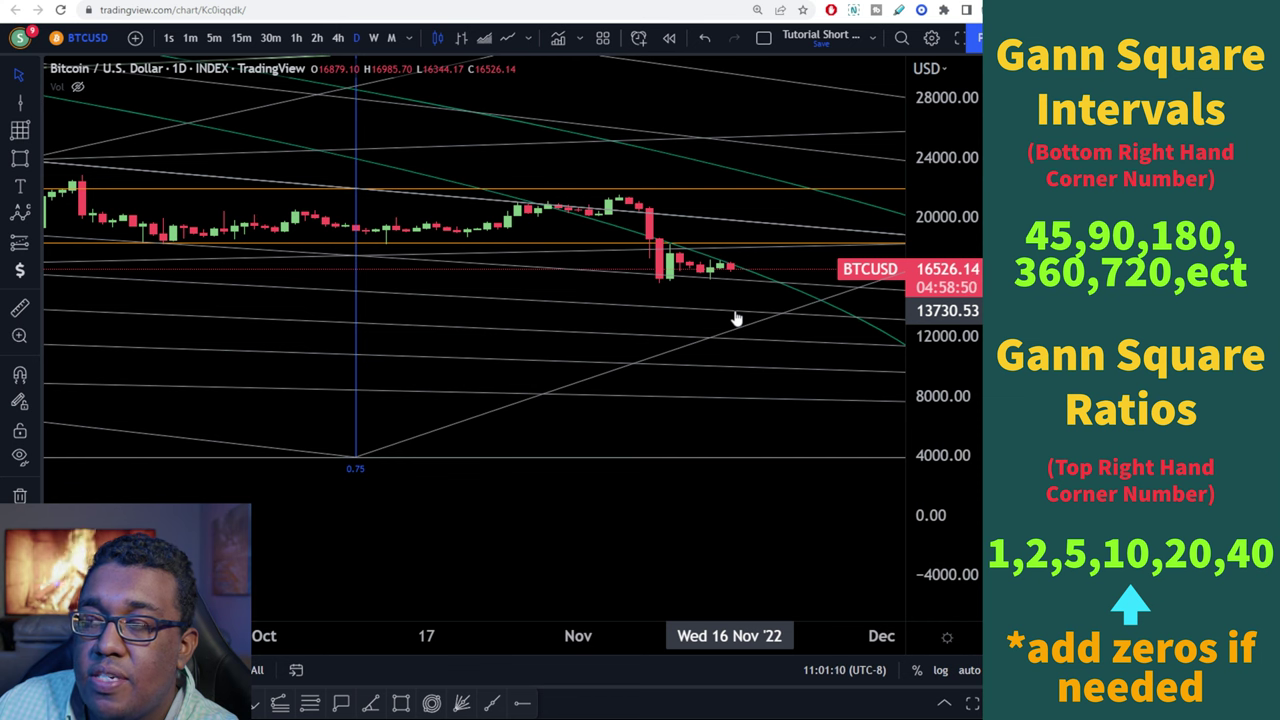
scroll(736, 318, down, 10)
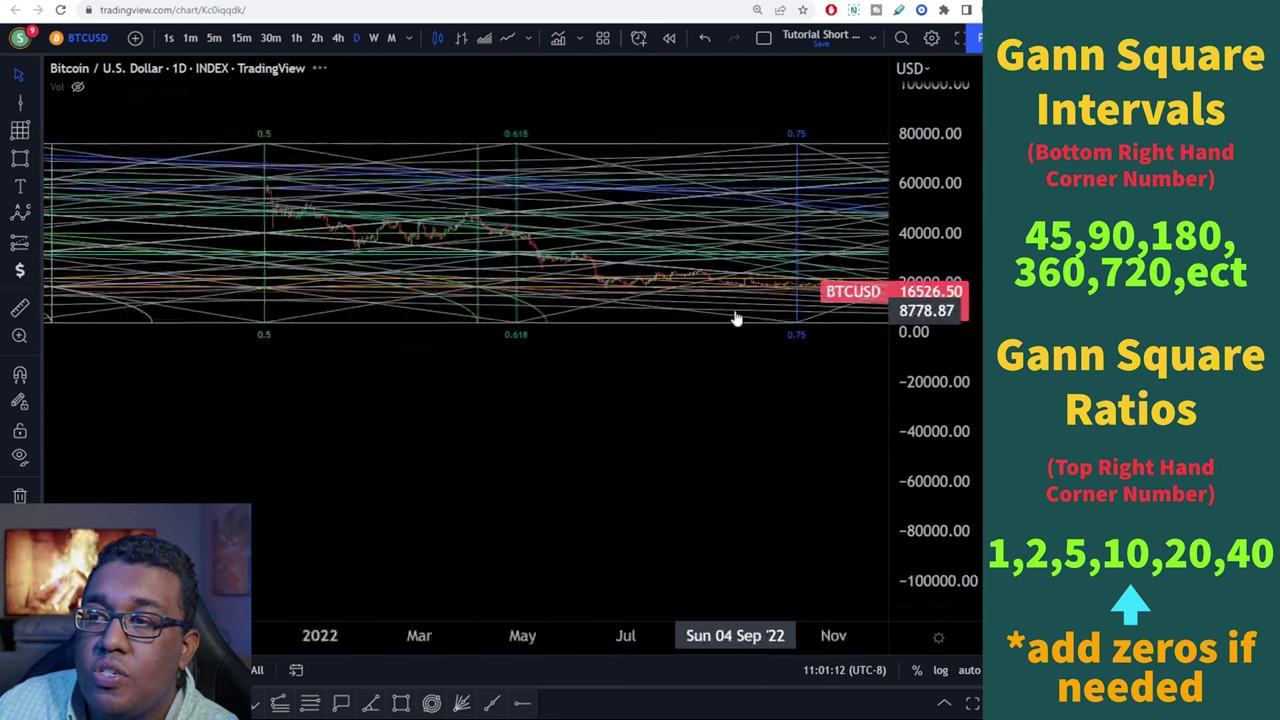
Step: Return the chart to the weekly timeframe and review the whole Gann overlay and its March 2020 starting corner
click(373, 37)
scroll(478, 222, up, 5)
scroll(478, 222, up, 3)
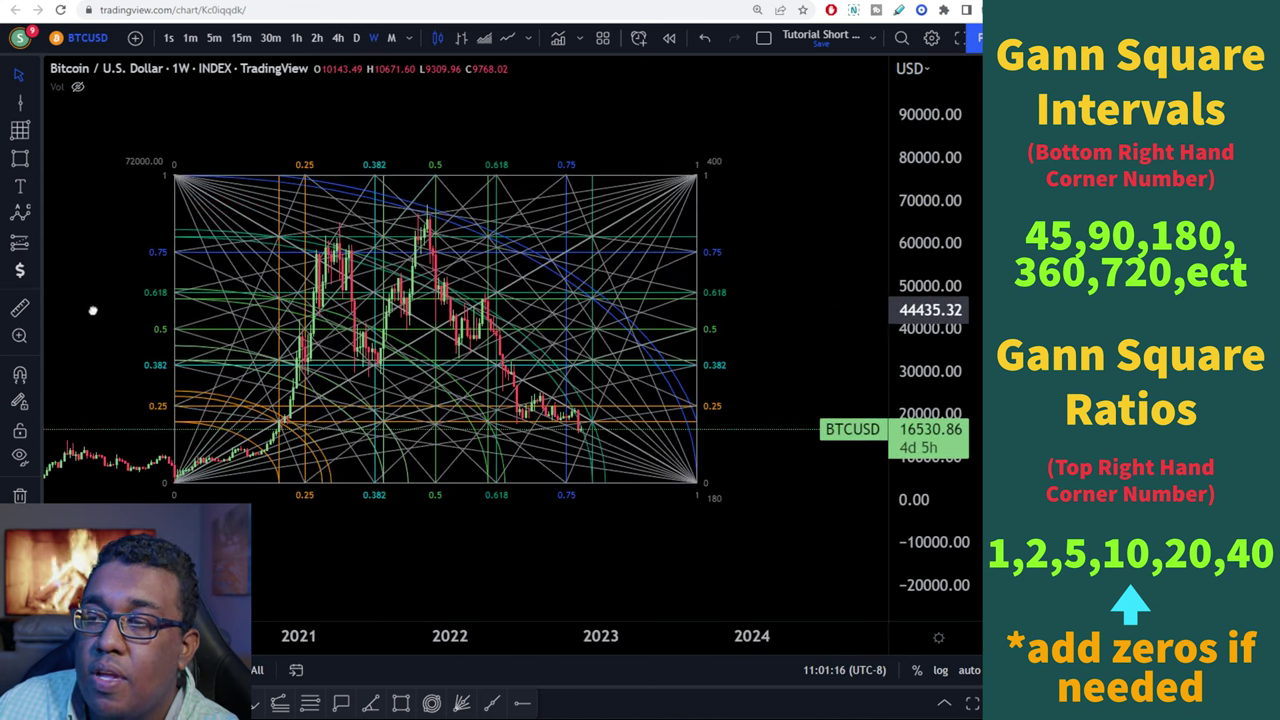
drag(201, 290, 389, 189)
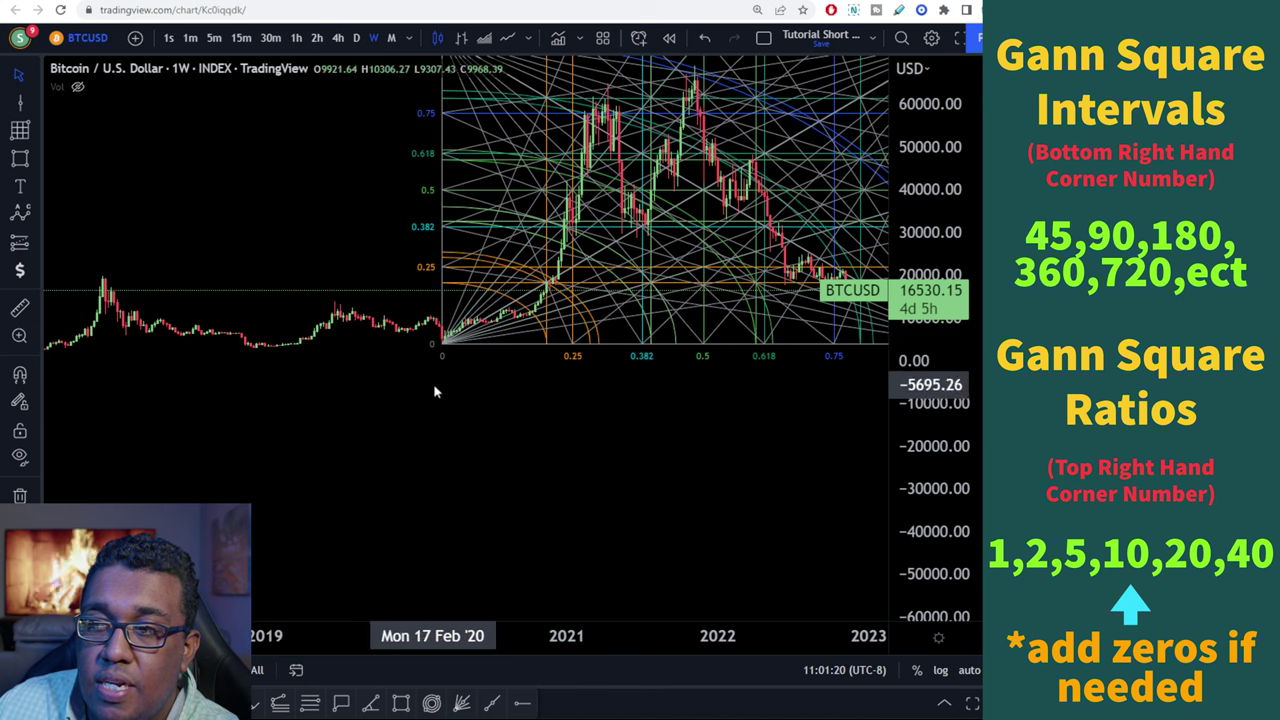
drag(433, 384, 254, 456)
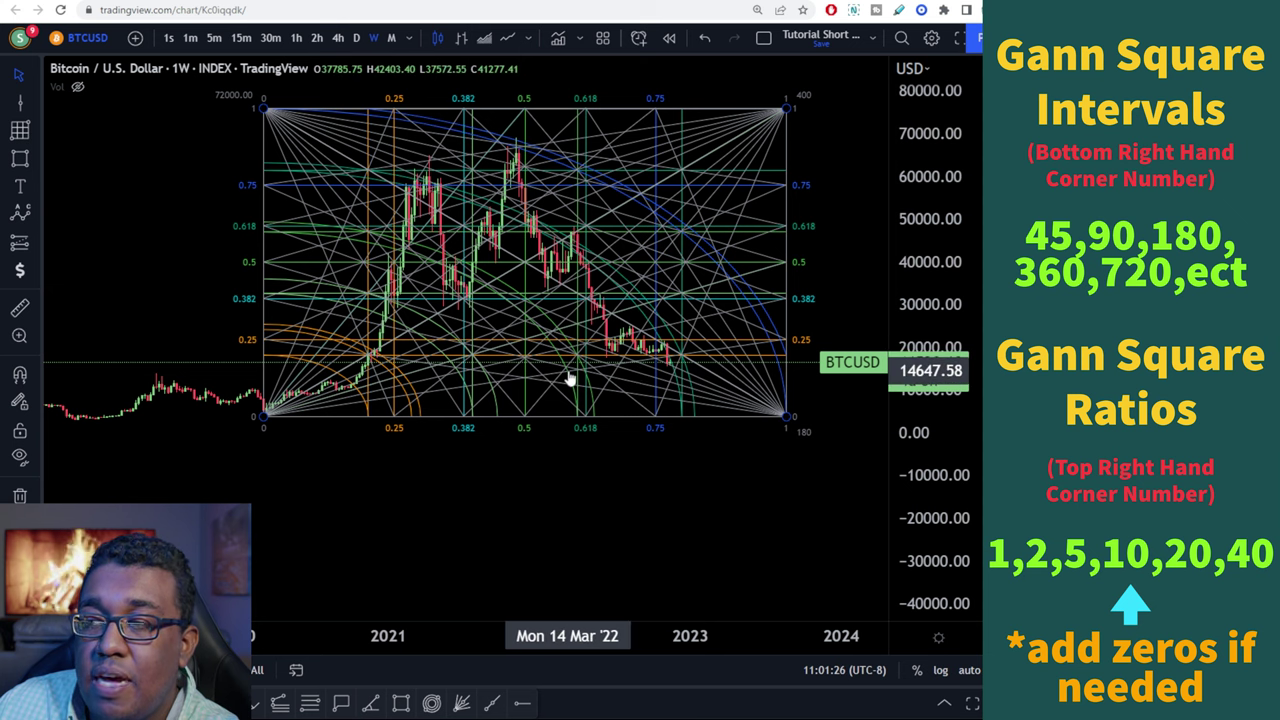
drag(263, 497, 343, 447)
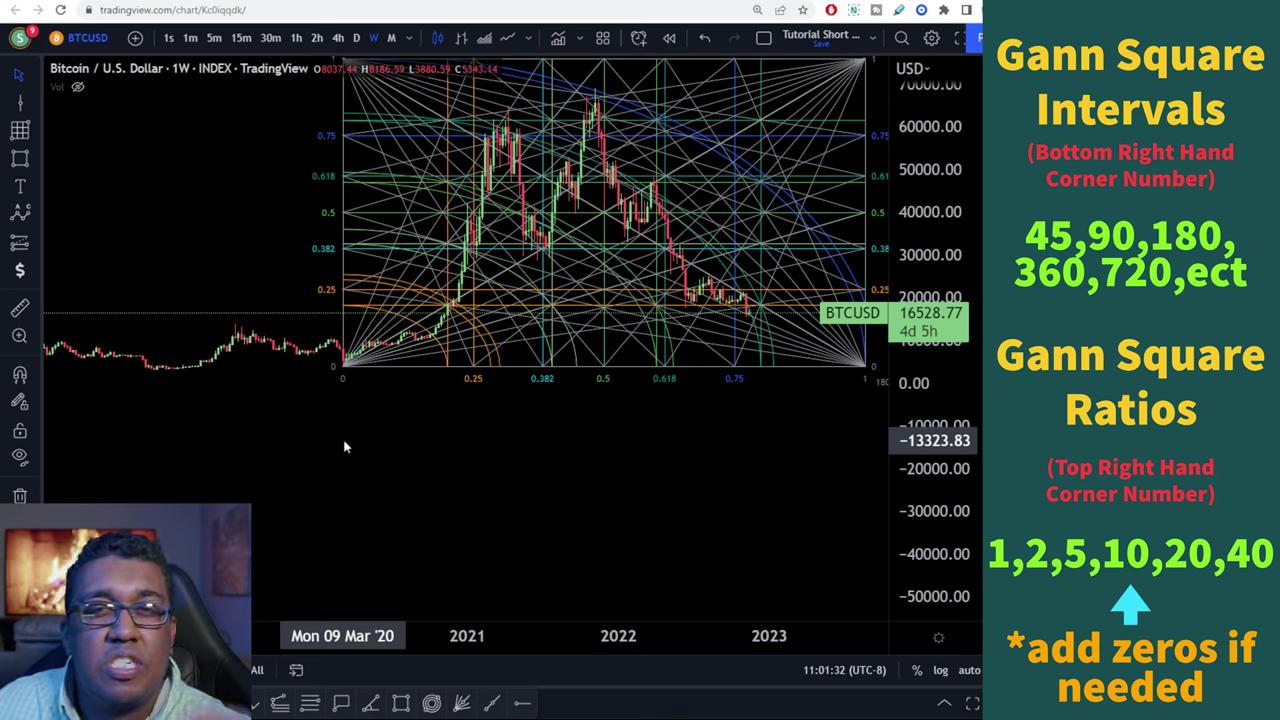
drag(337, 449, 296, 485)
Step: Look back through Bitcoin's earlier weekly price history, from the 2018 candles to 2014
scroll(296, 485, down, 4)
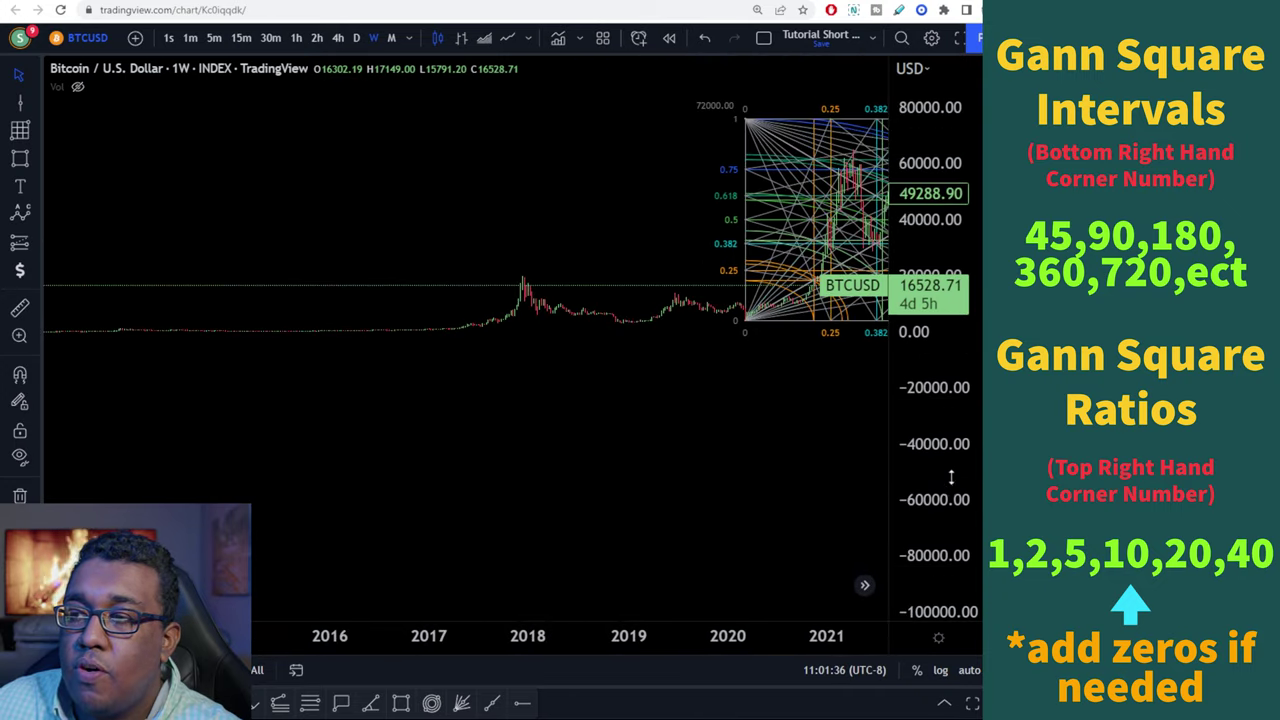
drag(951, 477, 912, 191)
drag(276, 420, 880, 376)
scroll(398, 371, up, 5)
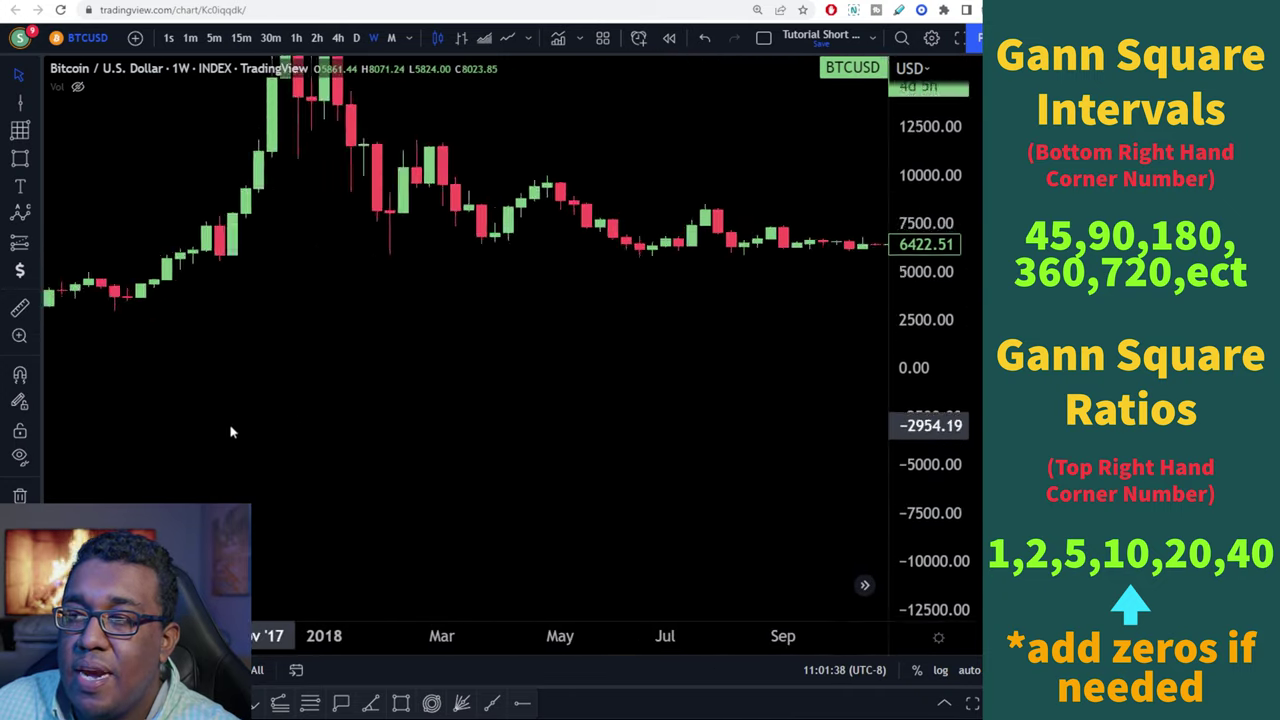
drag(231, 431, 880, 388)
scroll(391, 431, up, 3)
drag(300, 438, 985, 385)
scroll(552, 416, down, 5)
scroll(298, 400, up, 5)
drag(250, 392, 990, 403)
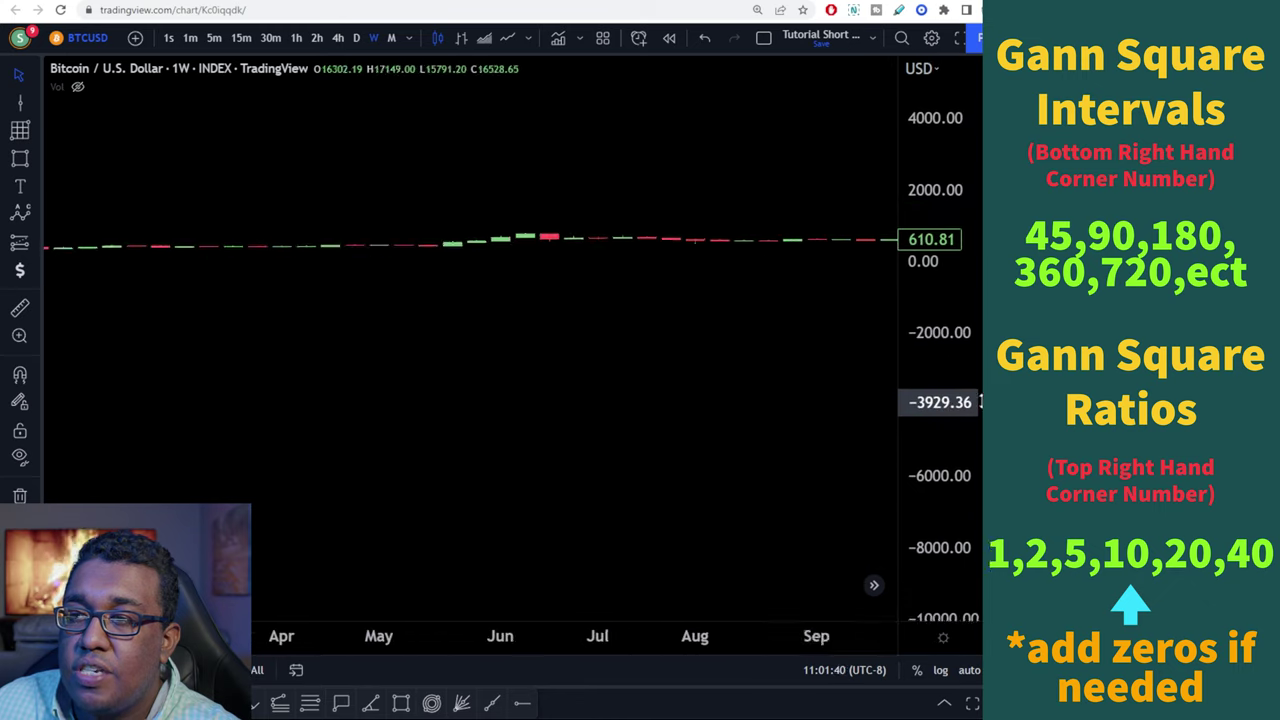
drag(349, 398, 686, 417)
drag(353, 358, 739, 337)
mouse_move(323, 343)
mouse_down()
mouse_move(706, 343)
mouse_move(254, 491)
mouse_up()
scroll(603, 371, down, 5)
scroll(604, 376, down, 6)
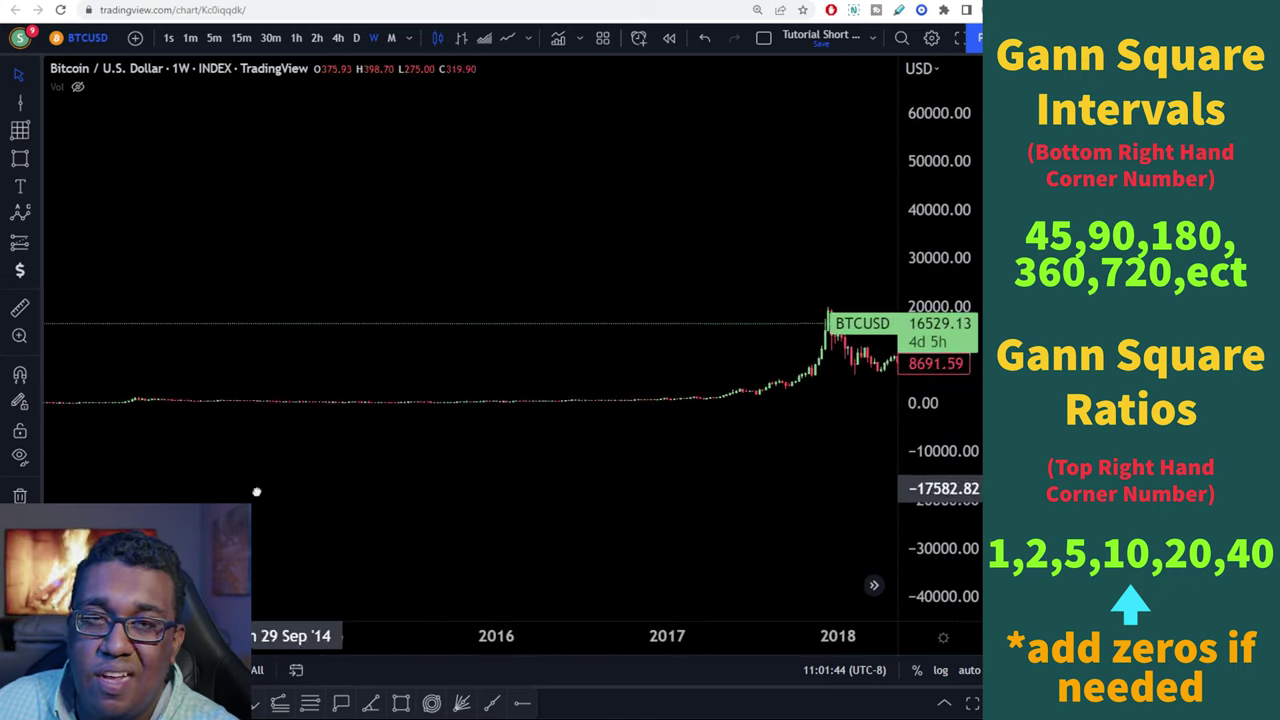
scroll(806, 474, down, 4)
Step: Go back to the Gann overlay and examine the 2022 weekly candles around its 0.618 and 0.75 time levels
drag(806, 474, 126, 519)
scroll(731, 500, up, 4)
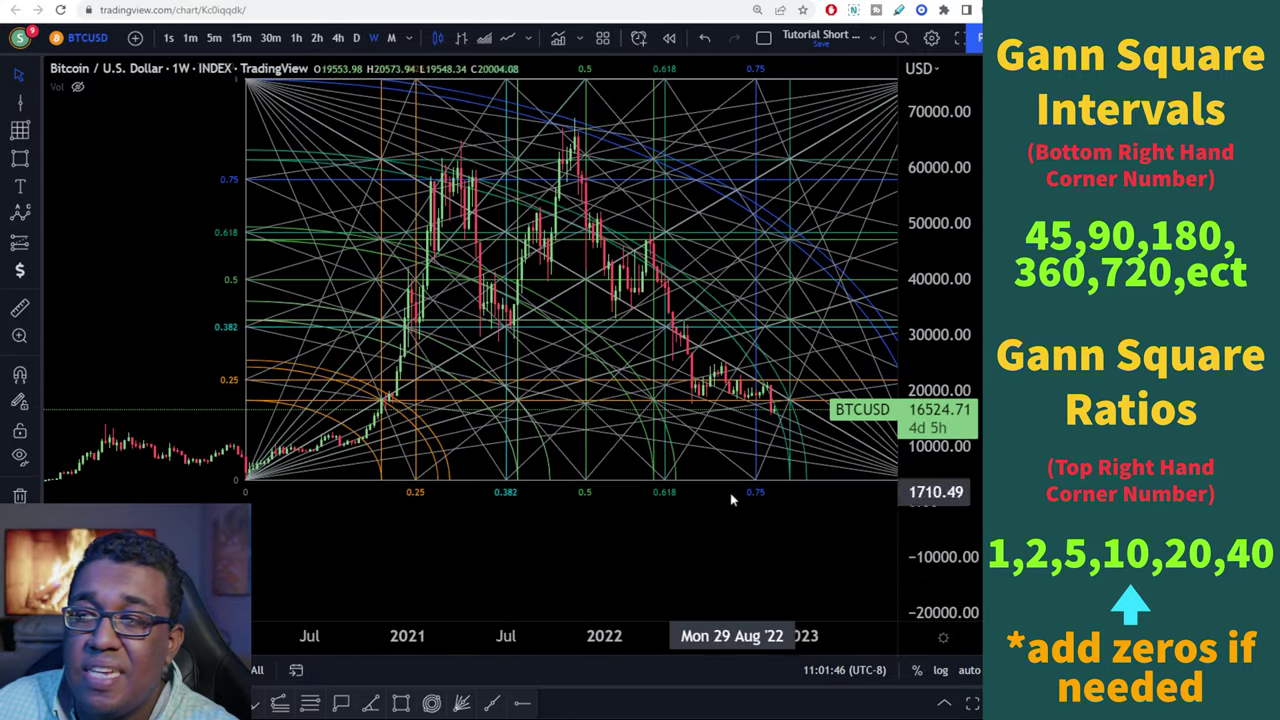
drag(737, 497, 626, 494)
scroll(630, 474, up, 5)
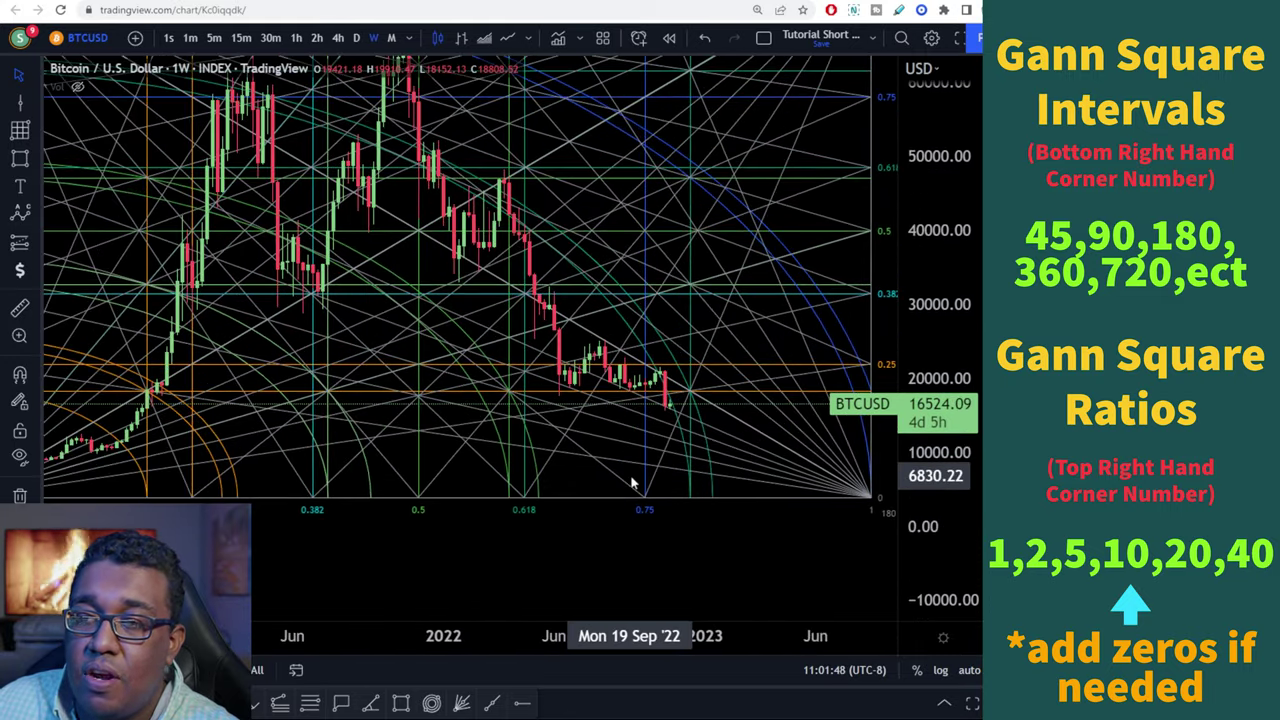
drag(514, 537, 557, 518)
scroll(557, 518, up, 1)
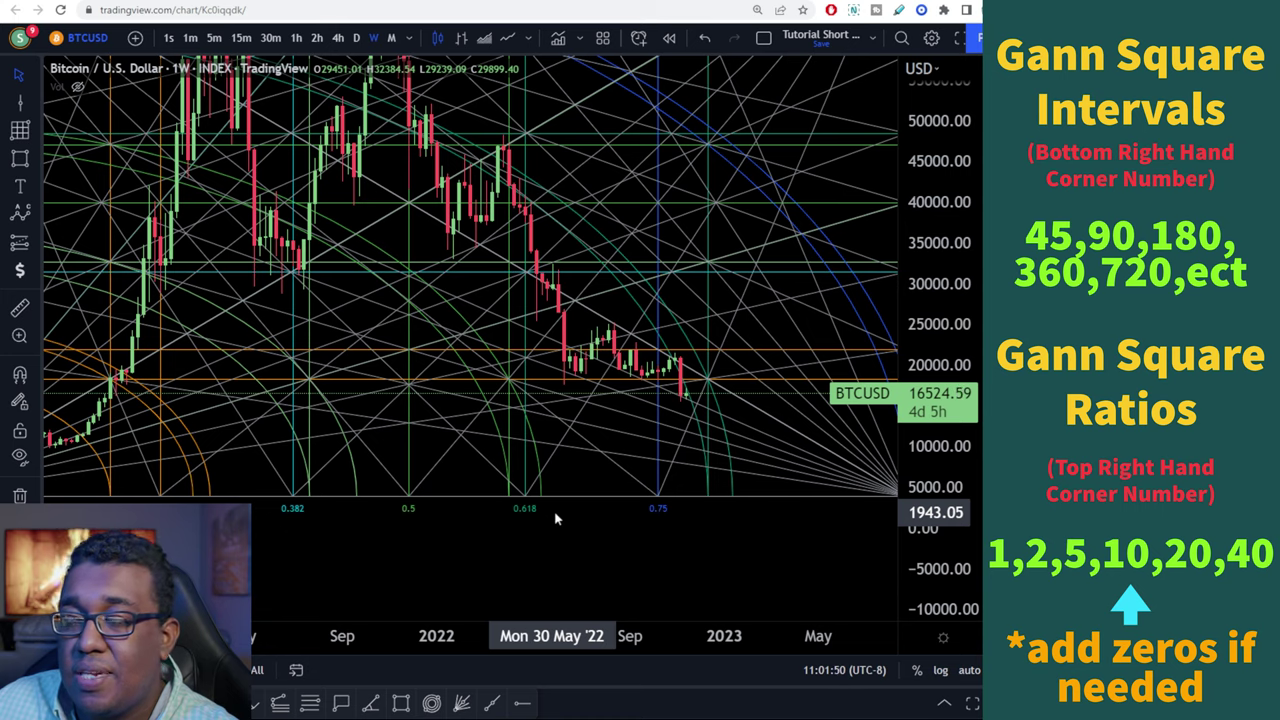
scroll(557, 518, up, 1)
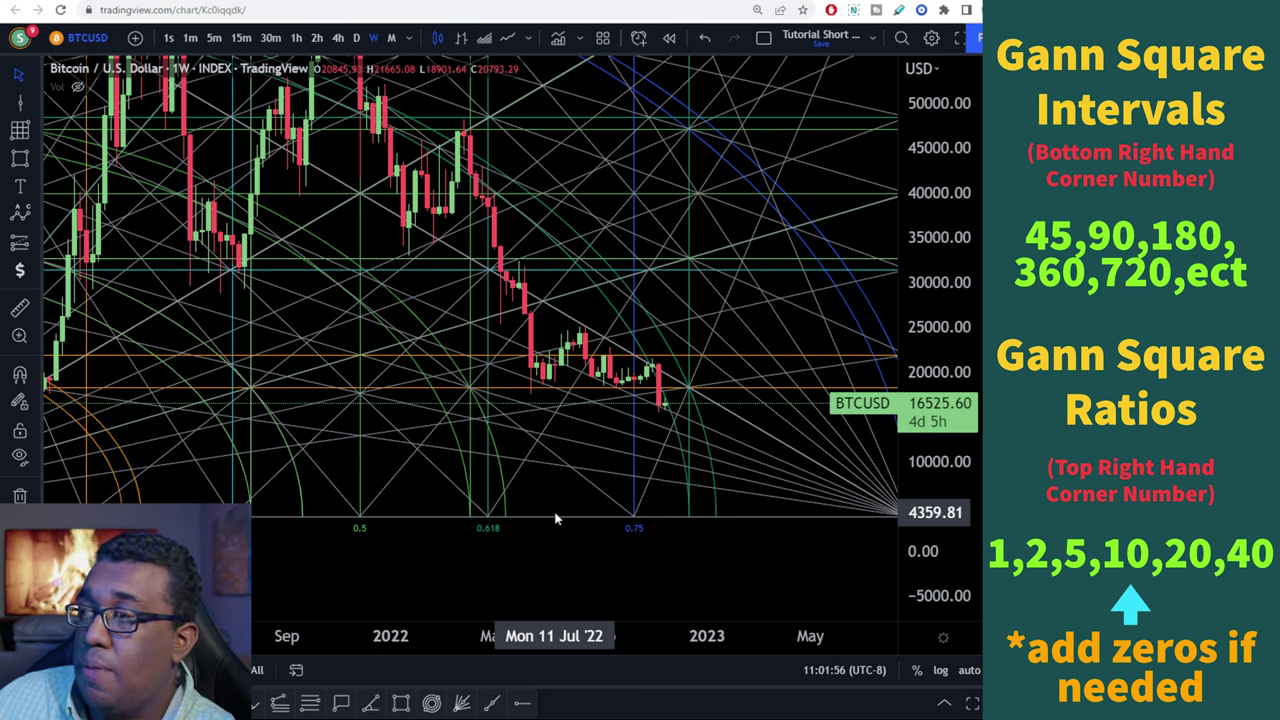
scroll(532, 523, down, 3)
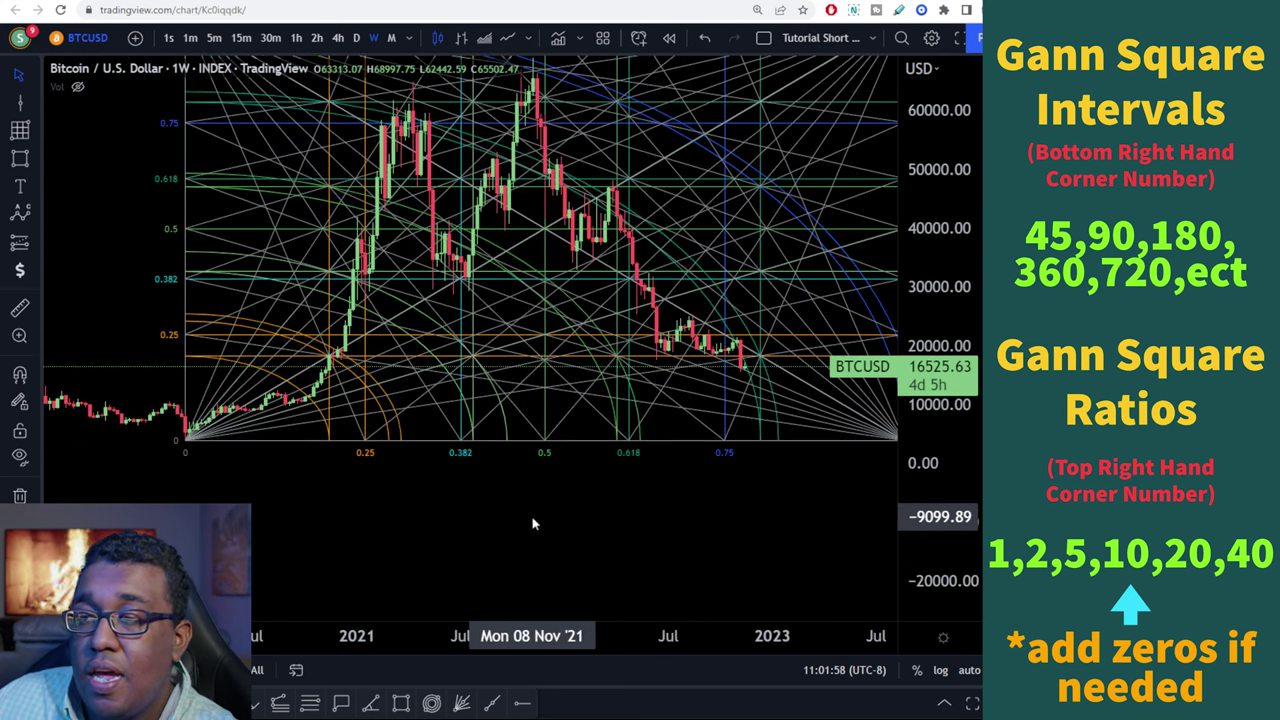